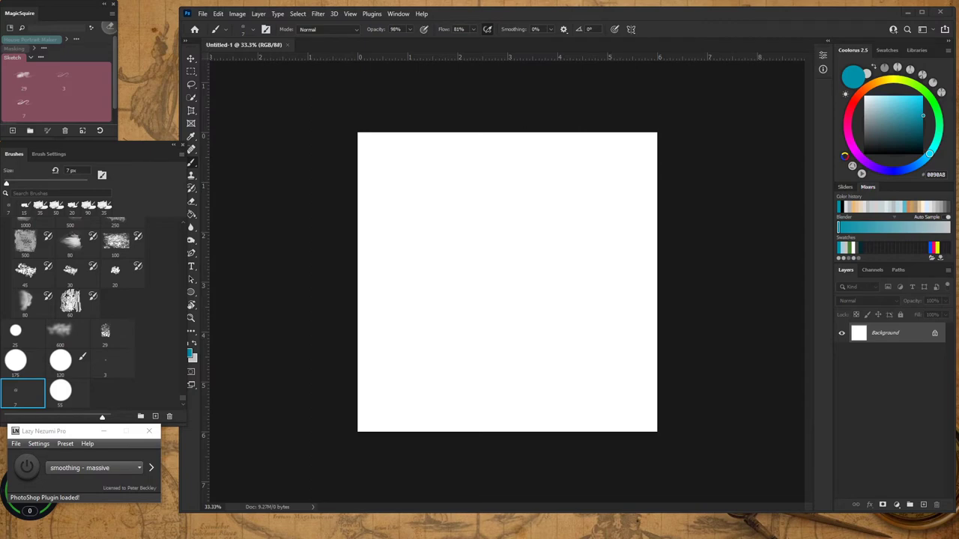
Step: Bring up the browser window with the rock-cut tomb reference photo, shrink it and move it clear of the canvas
{"action": "key", "text": "alt+Tab"}
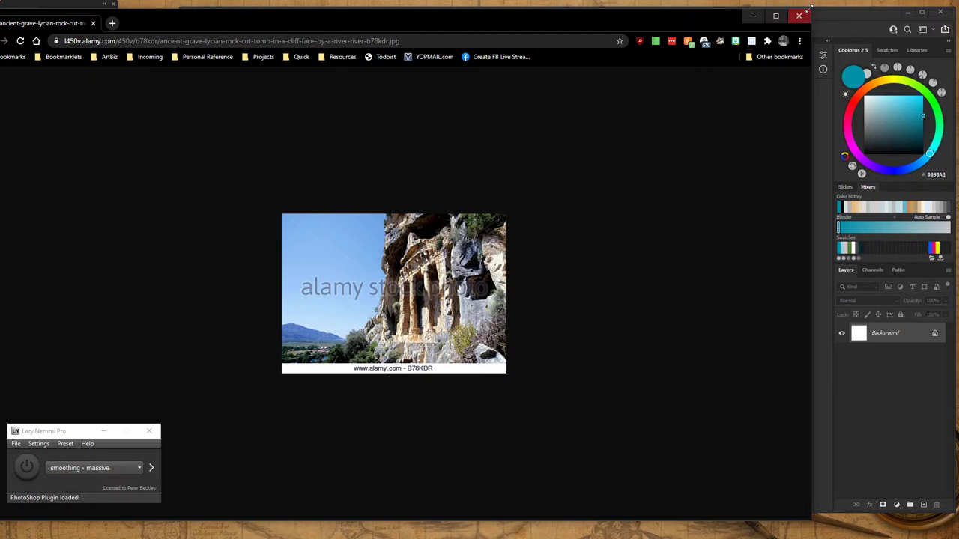
{"action": "mouse_move", "coordinate": [810, 13]}
{"action": "left_mouse_down"}
{"action": "mouse_move", "coordinate": [439, 133]}
{"action": "mouse_move", "coordinate": [292, 166]}
{"action": "mouse_move", "coordinate": [257, 221]}
{"action": "mouse_move", "coordinate": [261, 250]}
{"action": "left_mouse_up"}
{"action": "mouse_move", "coordinate": [180, 261]}
{"action": "left_mouse_down"}
{"action": "mouse_move", "coordinate": [245, 63]}
{"action": "mouse_move", "coordinate": [105, 1]}
{"action": "mouse_move", "coordinate": [0, 8]}
{"action": "left_mouse_up"}
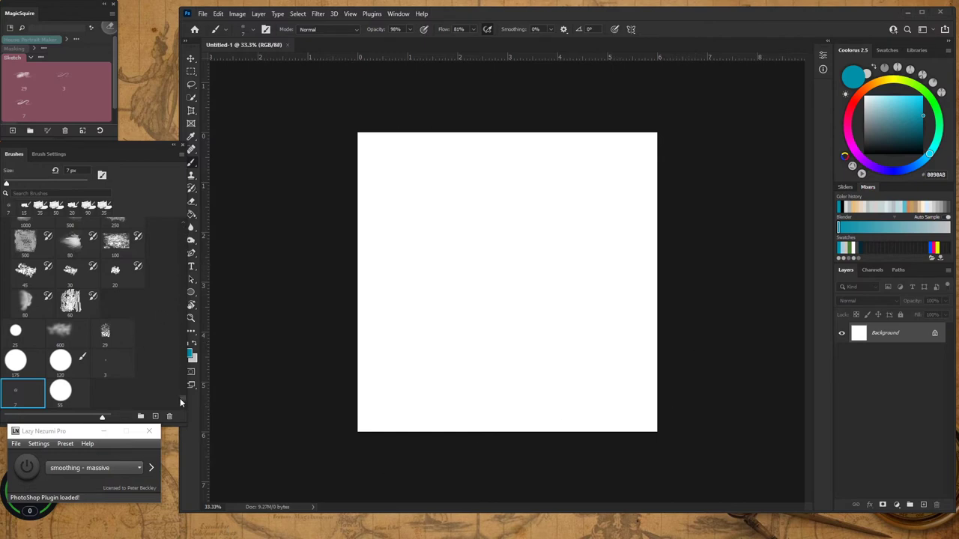
Step: Look through the GrutBrushes-Oil-Impasto presets and collapse that folder along with the GrutBrushes-Oil folder
{"action": "left_click_drag", "start_coordinate": [183, 396], "coordinate": [178, 226]}
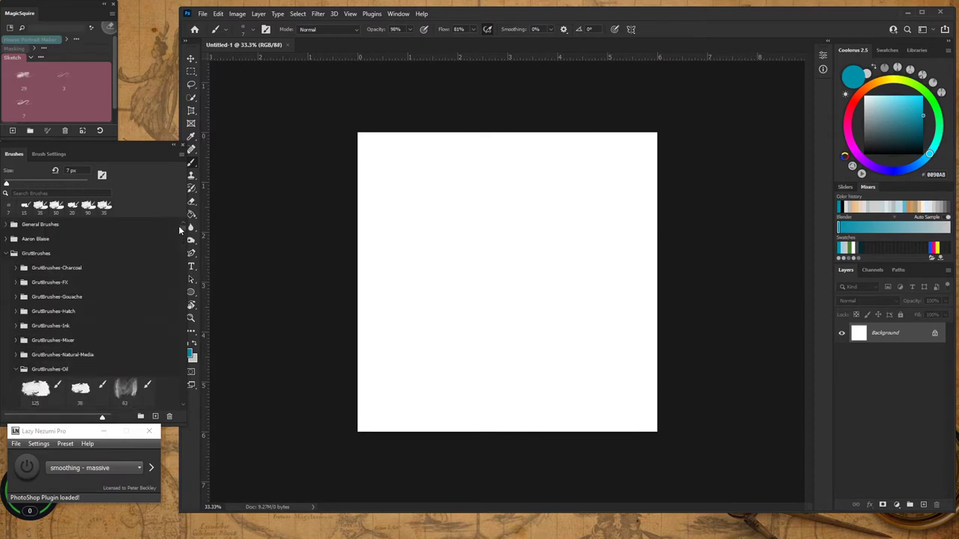
{"action": "left_click", "coordinate": [15, 369]}
{"action": "left_click", "coordinate": [16, 384]}
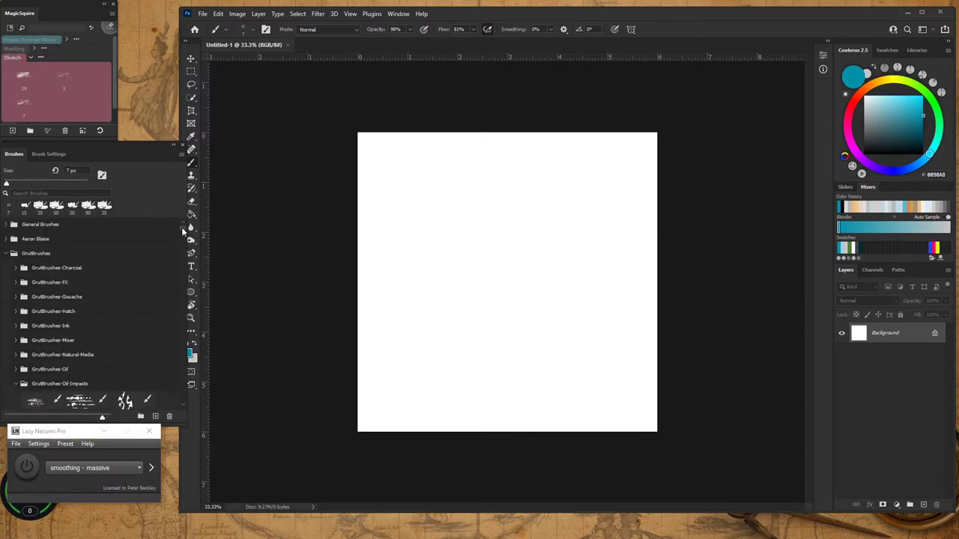
{"action": "scroll", "coordinate": [183, 233], "scroll_direction": "down", "scroll_amount": 3}
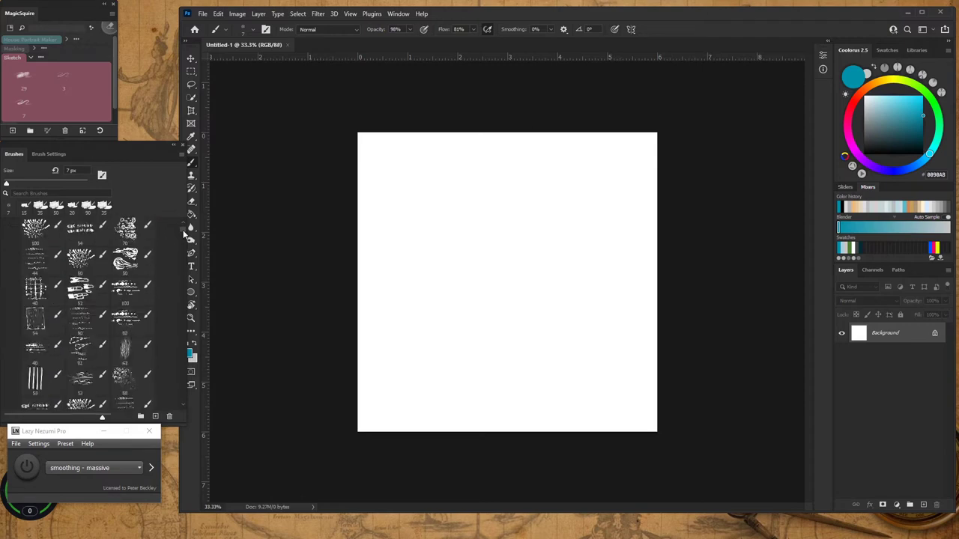
{"action": "scroll", "coordinate": [183, 232], "scroll_direction": "down", "scroll_amount": 2}
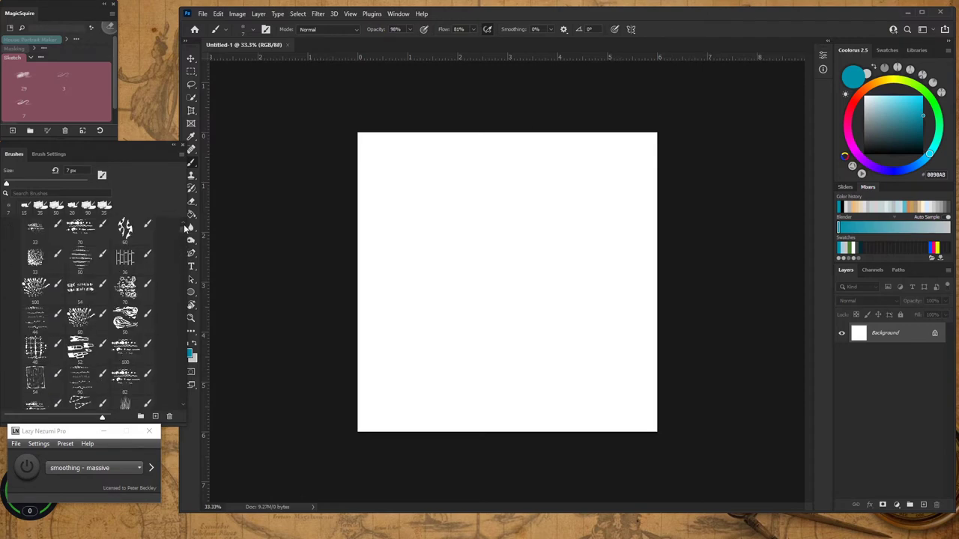
{"action": "scroll", "coordinate": [184, 229], "scroll_direction": "up", "scroll_amount": 1}
{"action": "scroll", "coordinate": [183, 227], "scroll_direction": "up", "scroll_amount": 1}
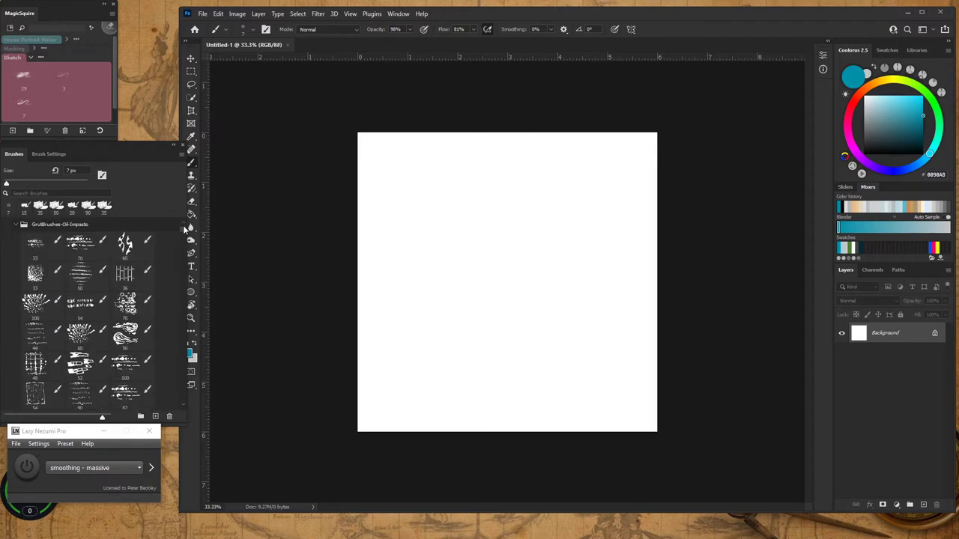
{"action": "scroll", "coordinate": [183, 225], "scroll_direction": "up", "scroll_amount": 1}
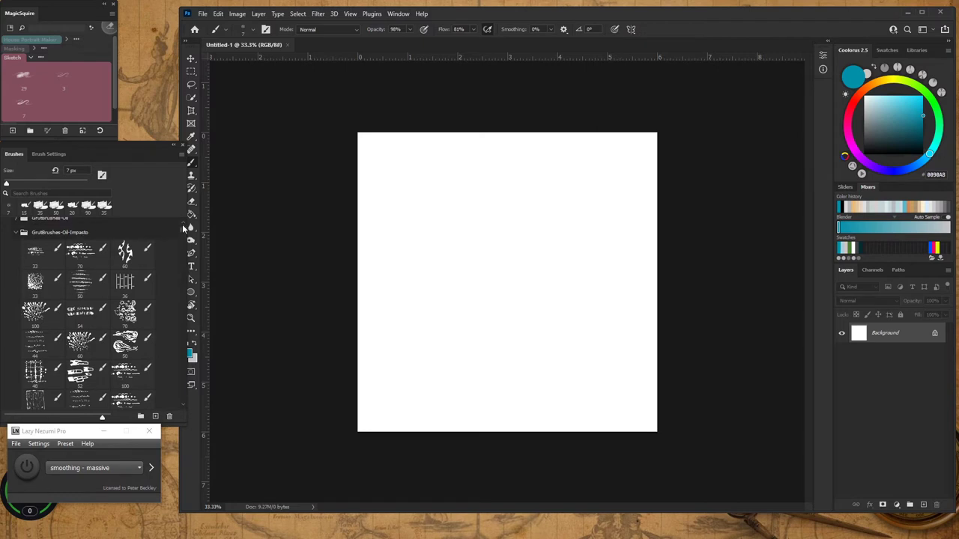
{"action": "left_click", "coordinate": [16, 233]}
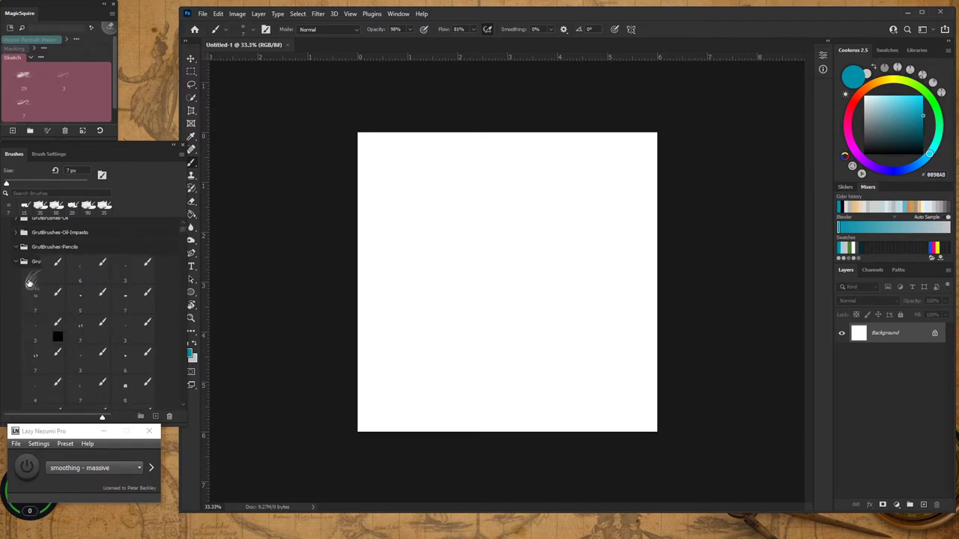
Step: Collapse the GrutBrushes-Pencils, Specialty and Watercolor folders plus the Special Effects Brushes and halftones_and_screentones folders
{"action": "left_click", "coordinate": [17, 248]}
{"action": "left_click", "coordinate": [15, 263]}
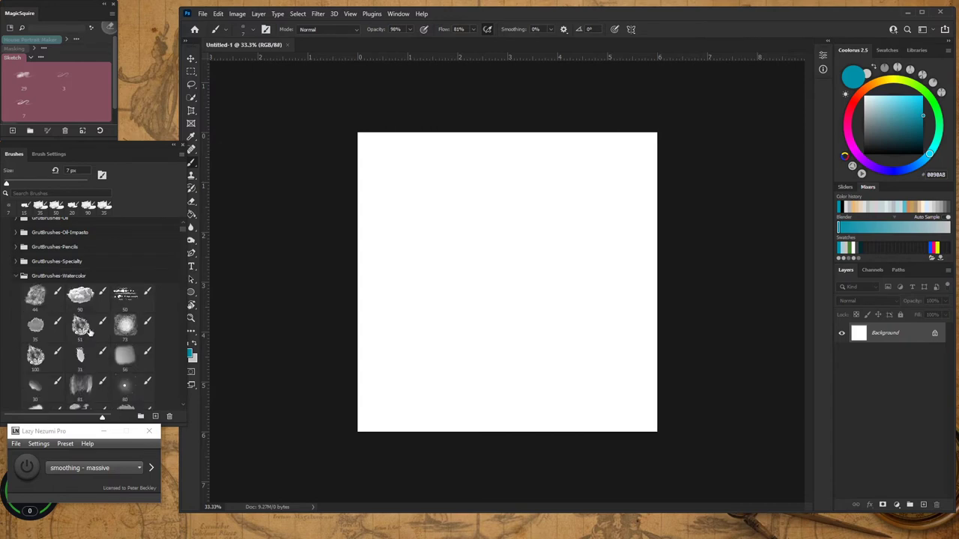
{"action": "left_click", "coordinate": [15, 276]}
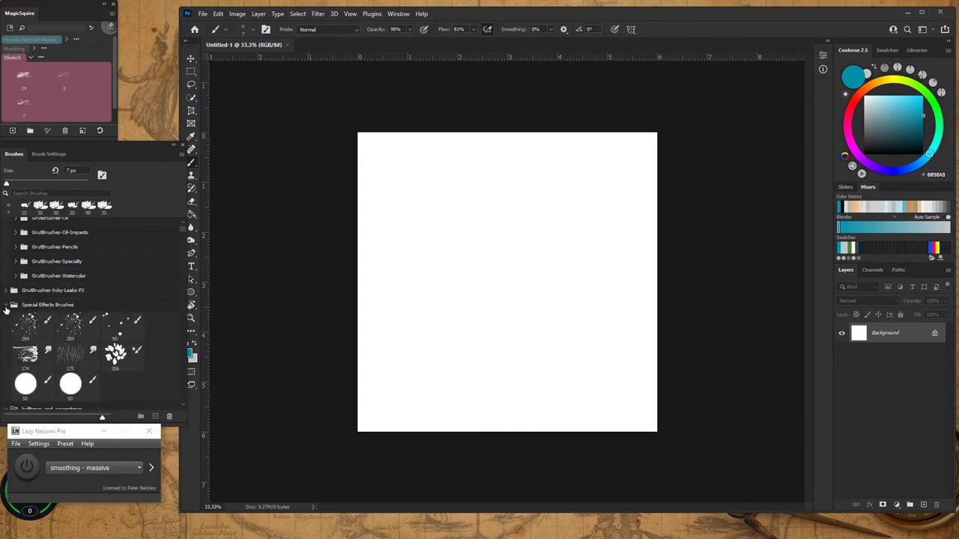
{"action": "left_click", "coordinate": [6, 305]}
{"action": "left_click", "coordinate": [8, 320]}
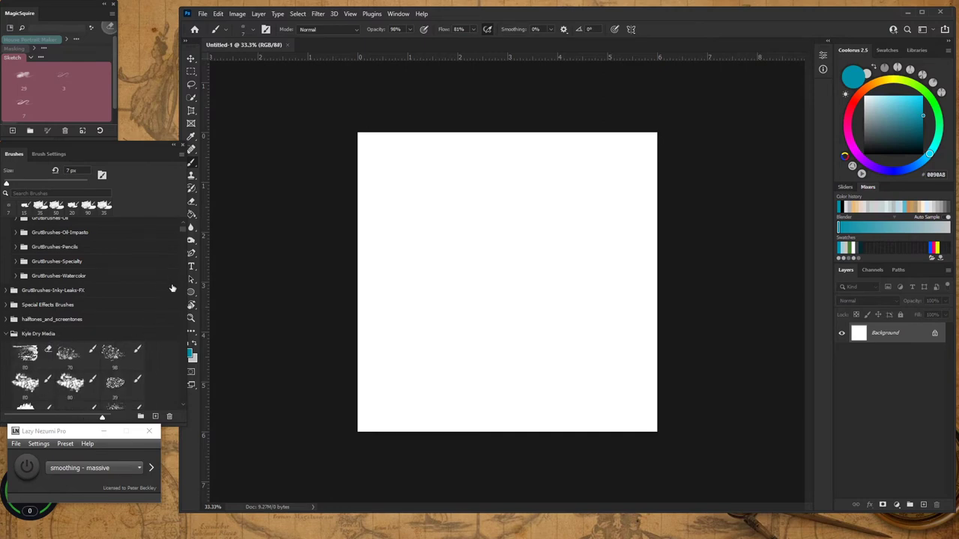
Step: Select a tall-tipped 90 px brush from Kyle Dry Media, test it with a scribble on the canvas and undo the scribble
{"action": "left_click_drag", "start_coordinate": [182, 228], "coordinate": [182, 236]}
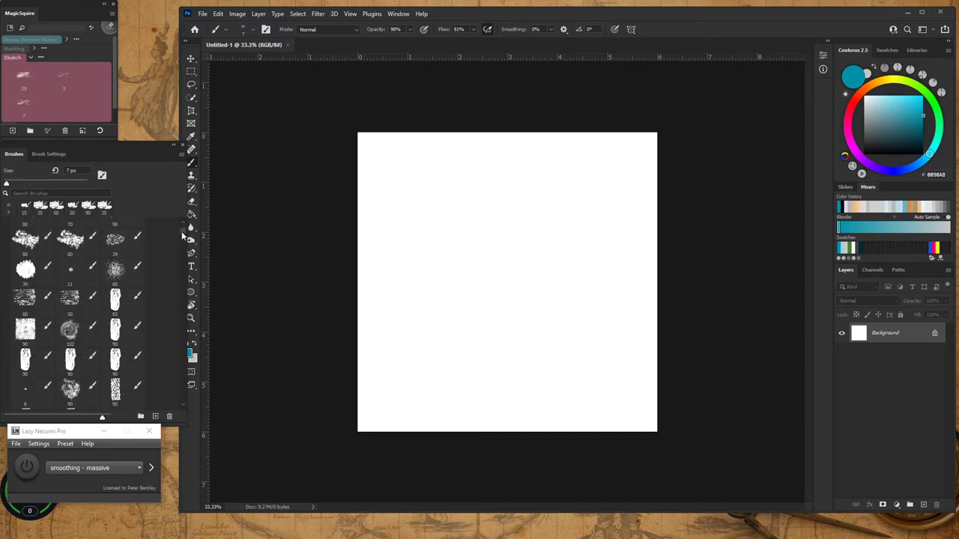
{"action": "left_click", "coordinate": [27, 330]}
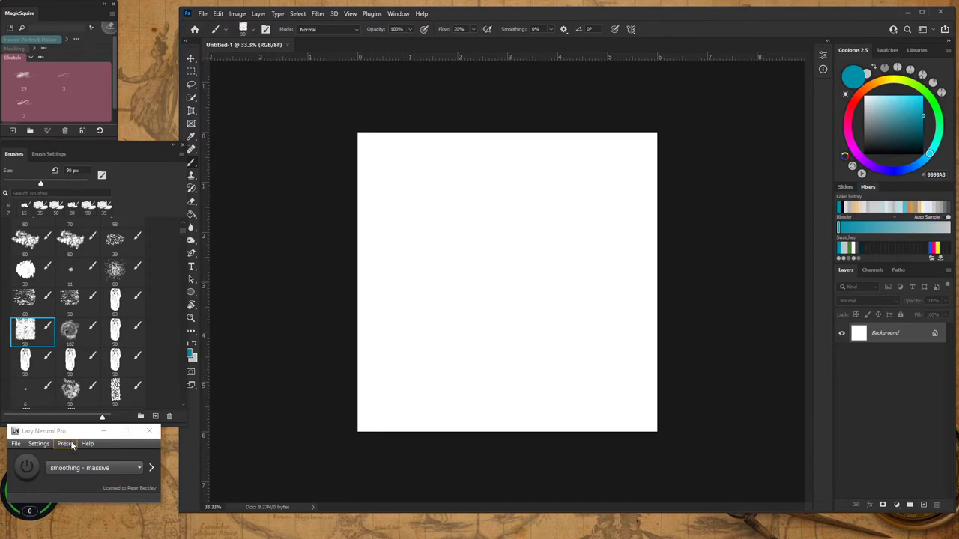
{"action": "left_click", "coordinate": [116, 330]}
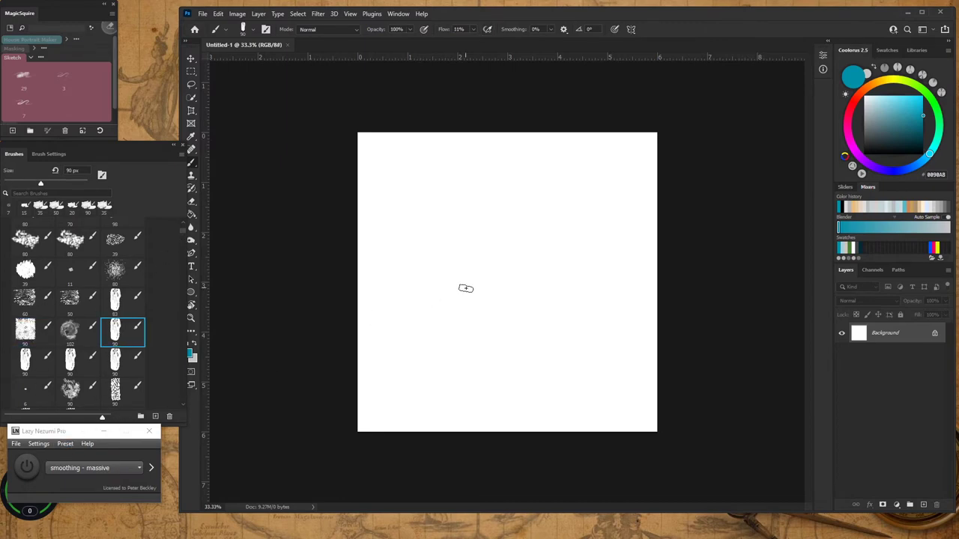
{"action": "mouse_move", "coordinate": [466, 285]}
{"action": "left_mouse_down"}
{"action": "mouse_move", "coordinate": [485, 308]}
{"action": "mouse_move", "coordinate": [515, 297]}
{"action": "mouse_move", "coordinate": [529, 316]}
{"action": "left_mouse_up"}
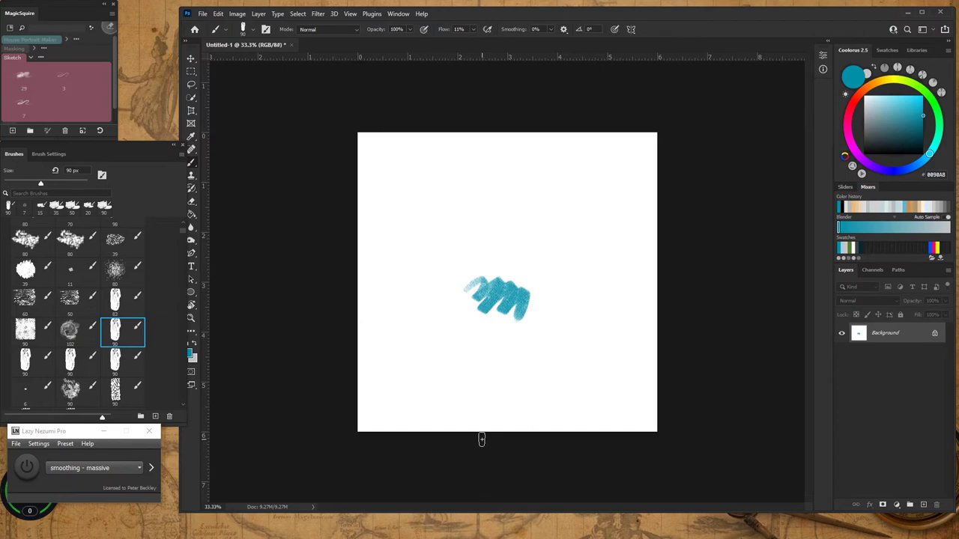
{"action": "key", "text": "ctrl+z"}
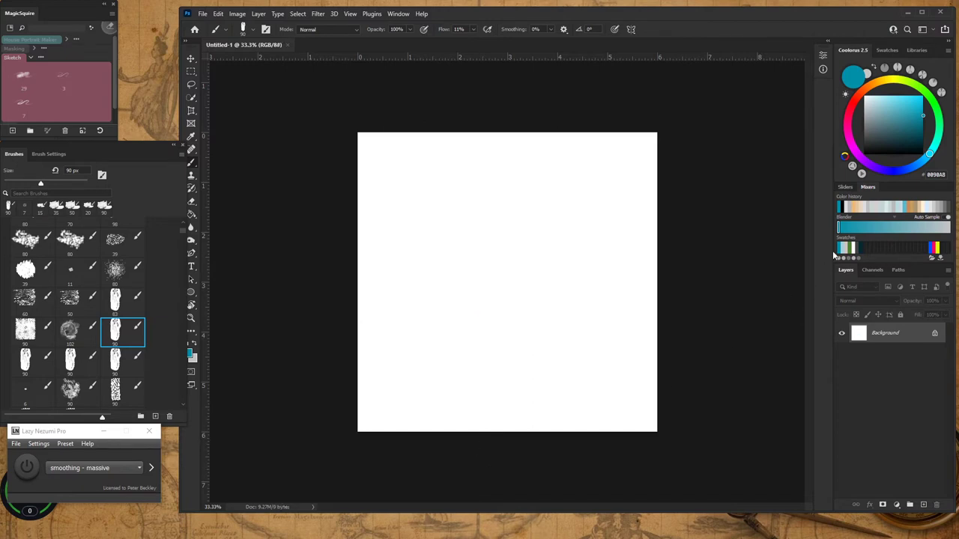
Step: Block in the sky over the canvas's left part with light blue #5C9CD8, and deepen its upper half with #458ACC
{"action": "left_click", "coordinate": [918, 164]}
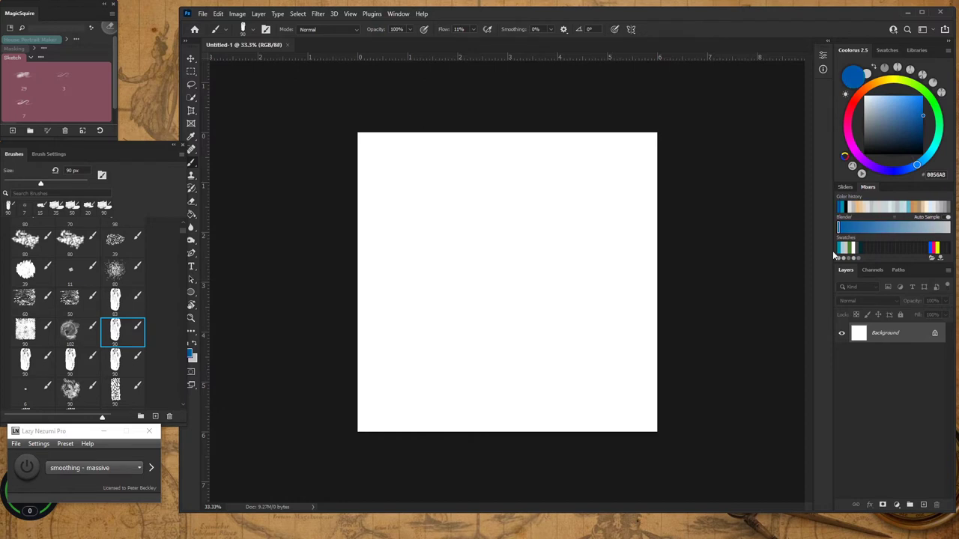
{"action": "left_click", "coordinate": [903, 101]}
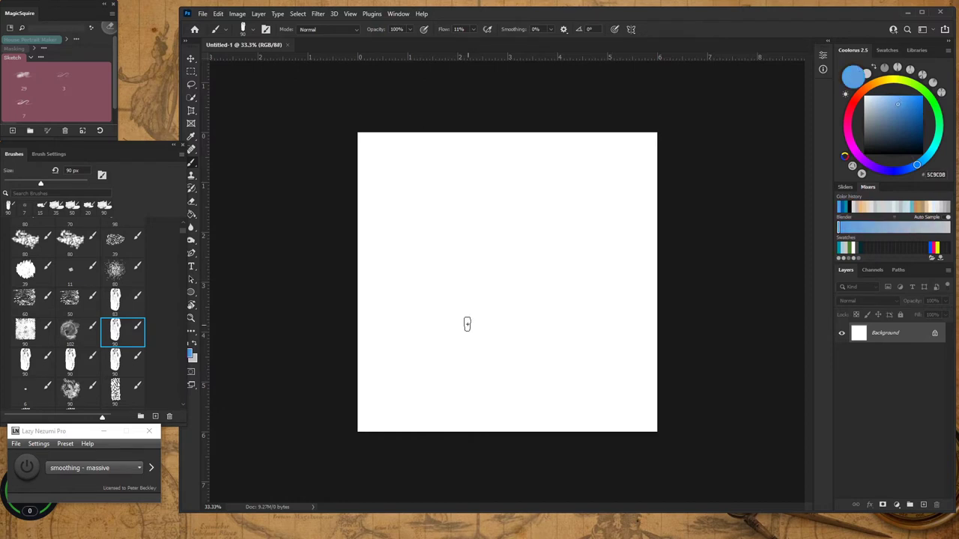
{"action": "mouse_move", "coordinate": [525, 138]}
{"action": "left_mouse_down"}
{"action": "mouse_move", "coordinate": [409, 181]}
{"action": "mouse_move", "coordinate": [363, 138]}
{"action": "mouse_move", "coordinate": [406, 128]}
{"action": "mouse_move", "coordinate": [363, 228]}
{"action": "mouse_move", "coordinate": [426, 150]}
{"action": "mouse_move", "coordinate": [442, 152]}
{"action": "mouse_move", "coordinate": [445, 188]}
{"action": "mouse_move", "coordinate": [364, 238]}
{"action": "mouse_move", "coordinate": [356, 270]}
{"action": "left_mouse_up"}
{"action": "mouse_move", "coordinate": [362, 337]}
{"action": "left_mouse_down"}
{"action": "mouse_move", "coordinate": [413, 364]}
{"action": "mouse_move", "coordinate": [480, 359]}
{"action": "mouse_move", "coordinate": [485, 350]}
{"action": "left_mouse_up"}
{"action": "mouse_move", "coordinate": [542, 169]}
{"action": "left_mouse_down"}
{"action": "mouse_move", "coordinate": [549, 143]}
{"action": "mouse_move", "coordinate": [518, 190]}
{"action": "mouse_move", "coordinate": [535, 203]}
{"action": "mouse_move", "coordinate": [520, 227]}
{"action": "mouse_move", "coordinate": [521, 276]}
{"action": "mouse_move", "coordinate": [511, 212]}
{"action": "mouse_move", "coordinate": [498, 195]}
{"action": "mouse_move", "coordinate": [480, 205]}
{"action": "mouse_move", "coordinate": [463, 193]}
{"action": "mouse_move", "coordinate": [450, 139]}
{"action": "mouse_move", "coordinate": [435, 131]}
{"action": "mouse_move", "coordinate": [355, 243]}
{"action": "mouse_move", "coordinate": [416, 182]}
{"action": "mouse_move", "coordinate": [447, 179]}
{"action": "mouse_move", "coordinate": [482, 200]}
{"action": "mouse_move", "coordinate": [475, 258]}
{"action": "mouse_move", "coordinate": [492, 227]}
{"action": "mouse_move", "coordinate": [498, 238]}
{"action": "mouse_move", "coordinate": [472, 271]}
{"action": "left_mouse_up"}
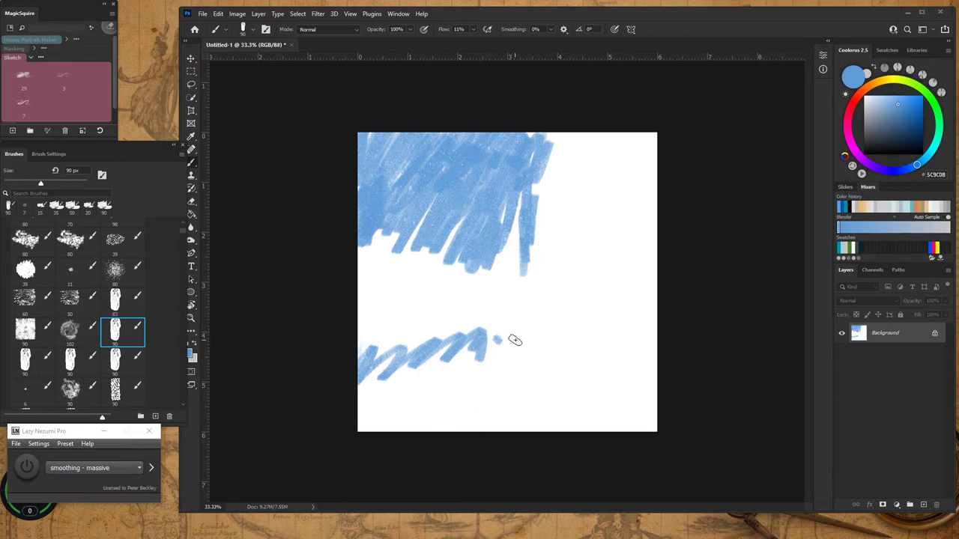
{"action": "mouse_move", "coordinate": [539, 247]}
{"action": "left_mouse_down"}
{"action": "mouse_move", "coordinate": [487, 365]}
{"action": "mouse_move", "coordinate": [493, 351]}
{"action": "mouse_move", "coordinate": [472, 364]}
{"action": "mouse_move", "coordinate": [428, 361]}
{"action": "mouse_move", "coordinate": [455, 382]}
{"action": "mouse_move", "coordinate": [429, 365]}
{"action": "mouse_move", "coordinate": [368, 377]}
{"action": "mouse_move", "coordinate": [449, 350]}
{"action": "mouse_move", "coordinate": [465, 349]}
{"action": "mouse_move", "coordinate": [480, 365]}
{"action": "mouse_move", "coordinate": [511, 234]}
{"action": "mouse_move", "coordinate": [514, 263]}
{"action": "mouse_move", "coordinate": [520, 251]}
{"action": "mouse_move", "coordinate": [517, 293]}
{"action": "mouse_move", "coordinate": [506, 241]}
{"action": "mouse_move", "coordinate": [495, 289]}
{"action": "mouse_move", "coordinate": [464, 281]}
{"action": "mouse_move", "coordinate": [449, 240]}
{"action": "mouse_move", "coordinate": [397, 211]}
{"action": "mouse_move", "coordinate": [385, 217]}
{"action": "mouse_move", "coordinate": [412, 247]}
{"action": "mouse_move", "coordinate": [451, 228]}
{"action": "mouse_move", "coordinate": [455, 248]}
{"action": "mouse_move", "coordinate": [473, 259]}
{"action": "mouse_move", "coordinate": [474, 306]}
{"action": "mouse_move", "coordinate": [446, 343]}
{"action": "mouse_move", "coordinate": [462, 274]}
{"action": "mouse_move", "coordinate": [410, 306]}
{"action": "mouse_move", "coordinate": [366, 358]}
{"action": "mouse_move", "coordinate": [356, 340]}
{"action": "mouse_move", "coordinate": [361, 288]}
{"action": "mouse_move", "coordinate": [353, 349]}
{"action": "mouse_move", "coordinate": [415, 215]}
{"action": "mouse_move", "coordinate": [401, 131]}
{"action": "mouse_move", "coordinate": [427, 153]}
{"action": "mouse_move", "coordinate": [406, 151]}
{"action": "mouse_move", "coordinate": [343, 201]}
{"action": "mouse_move", "coordinate": [480, 128]}
{"action": "mouse_move", "coordinate": [407, 239]}
{"action": "mouse_move", "coordinate": [451, 185]}
{"action": "mouse_move", "coordinate": [453, 165]}
{"action": "mouse_move", "coordinate": [449, 179]}
{"action": "mouse_move", "coordinate": [493, 191]}
{"action": "mouse_move", "coordinate": [525, 167]}
{"action": "mouse_move", "coordinate": [506, 202]}
{"action": "mouse_move", "coordinate": [517, 210]}
{"action": "mouse_move", "coordinate": [465, 291]}
{"action": "mouse_move", "coordinate": [452, 219]}
{"action": "mouse_move", "coordinate": [491, 278]}
{"action": "mouse_move", "coordinate": [472, 336]}
{"action": "mouse_move", "coordinate": [502, 280]}
{"action": "mouse_move", "coordinate": [519, 204]}
{"action": "mouse_move", "coordinate": [431, 278]}
{"action": "mouse_move", "coordinate": [521, 281]}
{"action": "left_mouse_up"}
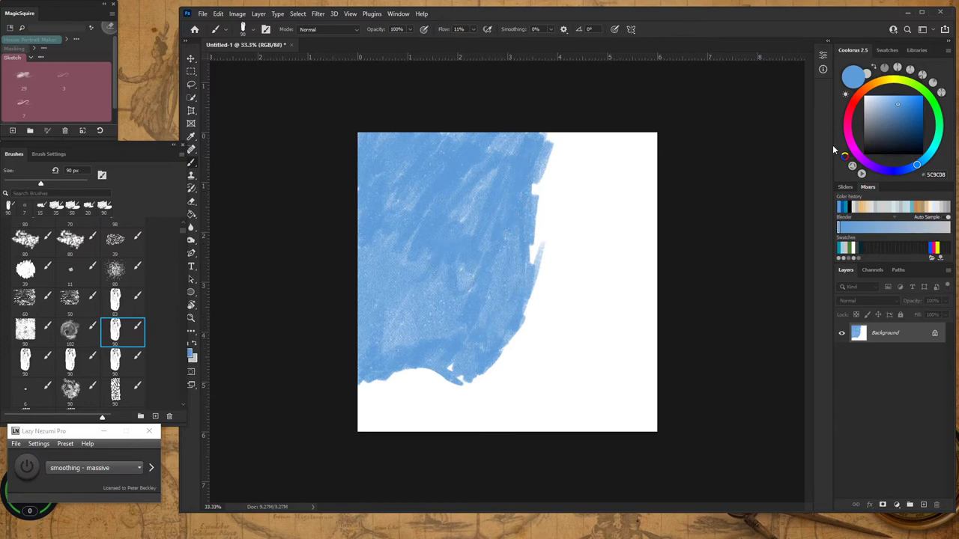
{"action": "left_click_drag", "start_coordinate": [898, 105], "coordinate": [903, 107]}
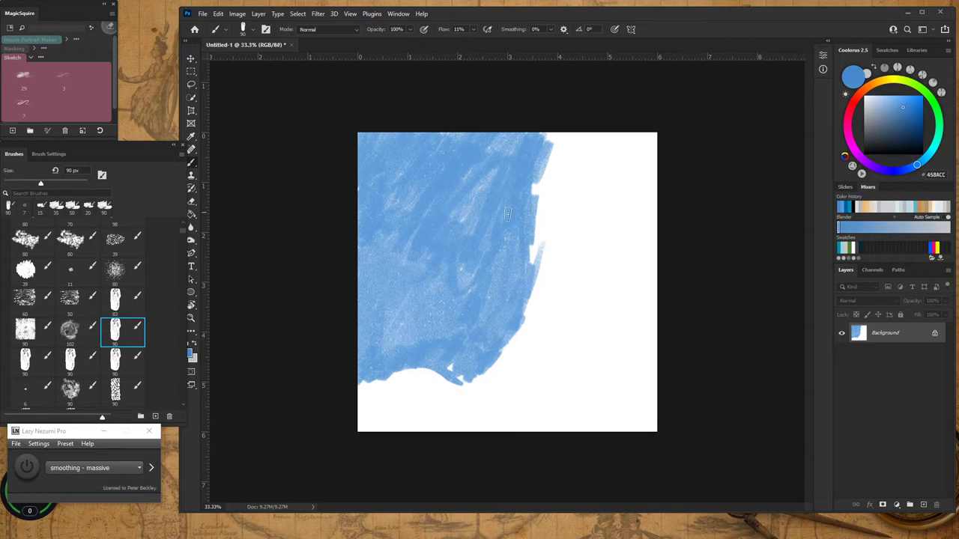
{"action": "mouse_move", "coordinate": [358, 133]}
{"action": "left_mouse_down"}
{"action": "mouse_move", "coordinate": [359, 207]}
{"action": "mouse_move", "coordinate": [383, 178]}
{"action": "mouse_move", "coordinate": [385, 200]}
{"action": "mouse_move", "coordinate": [465, 127]}
{"action": "mouse_move", "coordinate": [449, 190]}
{"action": "mouse_move", "coordinate": [463, 209]}
{"action": "mouse_move", "coordinate": [514, 136]}
{"action": "mouse_move", "coordinate": [524, 209]}
{"action": "mouse_move", "coordinate": [531, 186]}
{"action": "mouse_move", "coordinate": [512, 231]}
{"action": "mouse_move", "coordinate": [513, 207]}
{"action": "mouse_move", "coordinate": [476, 238]}
{"action": "mouse_move", "coordinate": [444, 223]}
{"action": "mouse_move", "coordinate": [506, 210]}
{"action": "mouse_move", "coordinate": [435, 221]}
{"action": "mouse_move", "coordinate": [499, 224]}
{"action": "mouse_move", "coordinate": [408, 232]}
{"action": "mouse_move", "coordinate": [491, 230]}
{"action": "mouse_move", "coordinate": [456, 240]}
{"action": "mouse_move", "coordinate": [362, 245]}
{"action": "mouse_move", "coordinate": [416, 256]}
{"action": "mouse_move", "coordinate": [480, 248]}
{"action": "mouse_move", "coordinate": [388, 283]}
{"action": "mouse_move", "coordinate": [500, 279]}
{"action": "mouse_move", "coordinate": [394, 265]}
{"action": "mouse_move", "coordinate": [490, 255]}
{"action": "mouse_move", "coordinate": [371, 277]}
{"action": "mouse_move", "coordinate": [496, 271]}
{"action": "mouse_move", "coordinate": [397, 292]}
{"action": "mouse_move", "coordinate": [387, 312]}
{"action": "mouse_move", "coordinate": [476, 287]}
{"action": "mouse_move", "coordinate": [511, 255]}
{"action": "mouse_move", "coordinate": [370, 259]}
{"action": "mouse_move", "coordinate": [403, 226]}
{"action": "mouse_move", "coordinate": [374, 231]}
{"action": "left_mouse_up"}
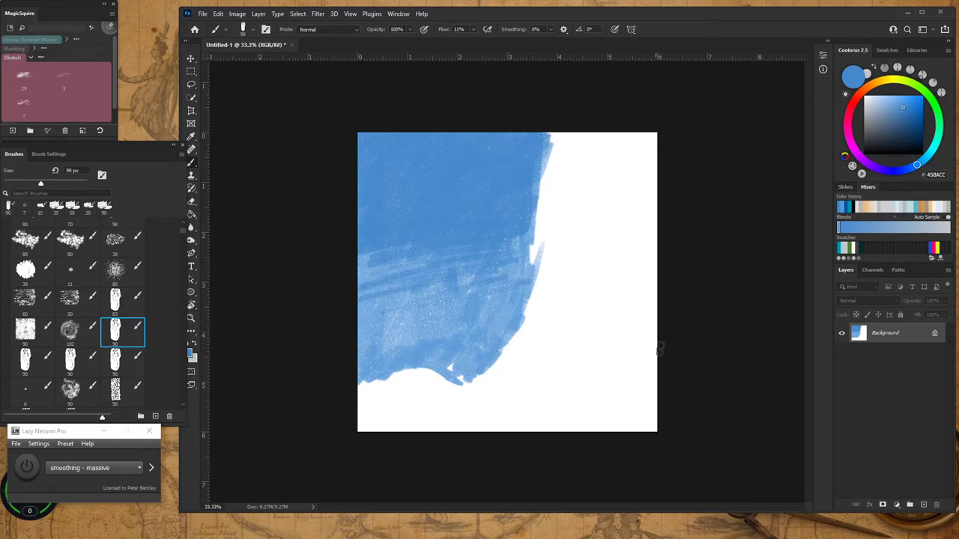
Step: Paint a low distant mountain in purple #5354BC along the lower left edge of the sky
{"action": "mouse_move", "coordinate": [917, 165]}
{"action": "left_mouse_down"}
{"action": "mouse_move", "coordinate": [897, 157]}
{"action": "mouse_move", "coordinate": [894, 170]}
{"action": "left_mouse_up"}
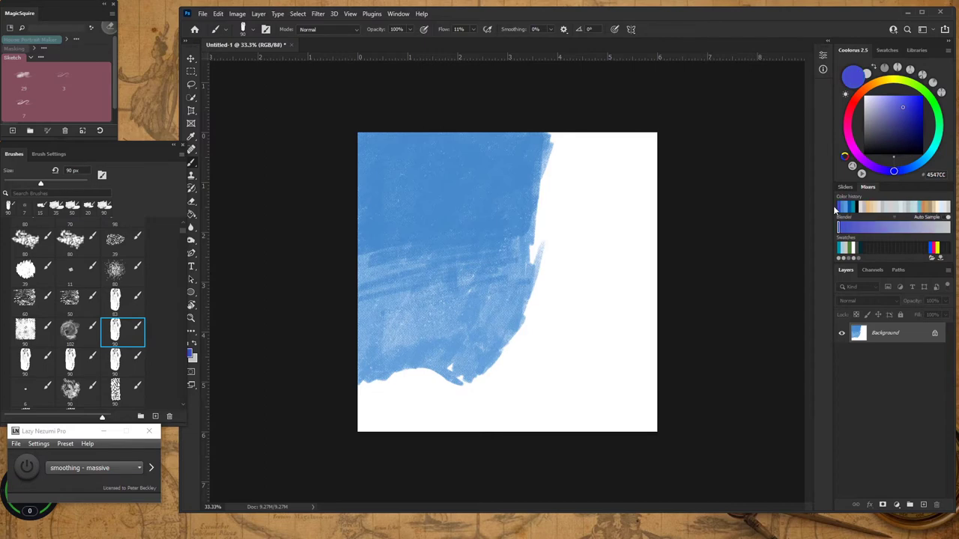
{"action": "left_click", "coordinate": [838, 208]}
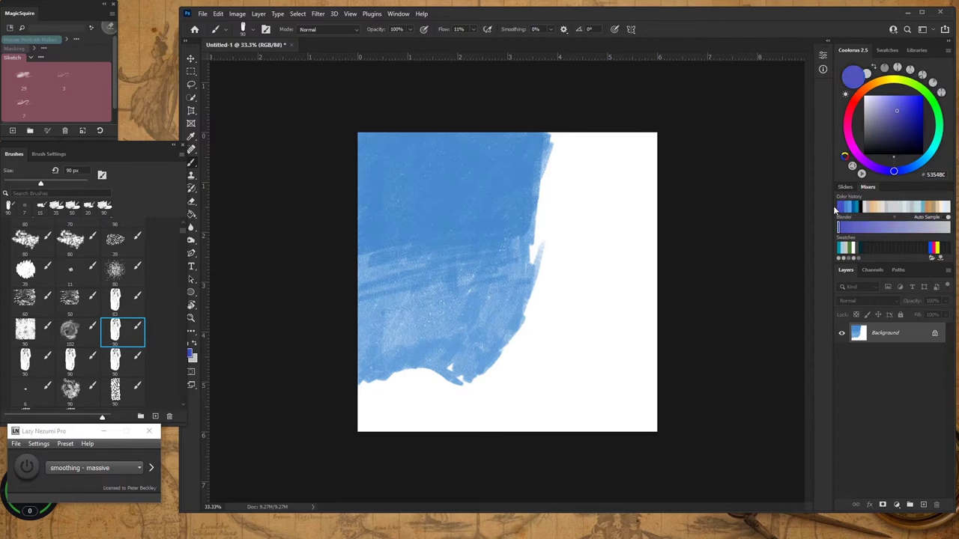
{"action": "mouse_move", "coordinate": [360, 387]}
{"action": "left_mouse_down"}
{"action": "mouse_move", "coordinate": [437, 377]}
{"action": "mouse_move", "coordinate": [409, 369]}
{"action": "mouse_move", "coordinate": [356, 388]}
{"action": "mouse_move", "coordinate": [399, 367]}
{"action": "mouse_move", "coordinate": [471, 391]}
{"action": "mouse_move", "coordinate": [446, 393]}
{"action": "mouse_move", "coordinate": [449, 400]}
{"action": "mouse_move", "coordinate": [360, 397]}
{"action": "mouse_move", "coordinate": [448, 401]}
{"action": "mouse_move", "coordinate": [363, 396]}
{"action": "mouse_move", "coordinate": [461, 389]}
{"action": "mouse_move", "coordinate": [403, 385]}
{"action": "mouse_move", "coordinate": [410, 378]}
{"action": "mouse_move", "coordinate": [378, 386]}
{"action": "mouse_move", "coordinate": [428, 379]}
{"action": "mouse_move", "coordinate": [409, 382]}
{"action": "mouse_move", "coordinate": [418, 378]}
{"action": "mouse_move", "coordinate": [450, 390]}
{"action": "left_mouse_up"}
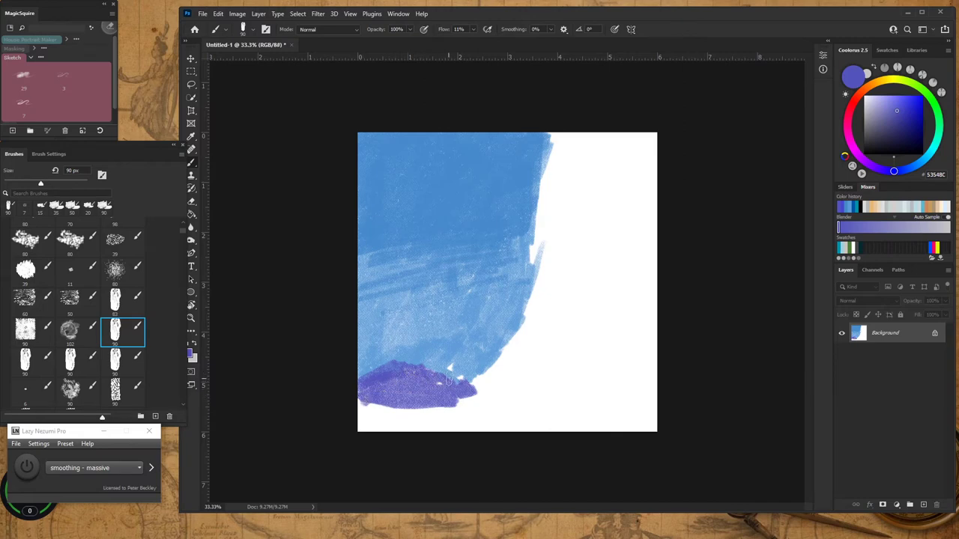
Step: Shade the purple mountain with darker #3B3C6D strokes using a 40 px brush
{"action": "left_click_drag", "start_coordinate": [897, 112], "coordinate": [891, 129]}
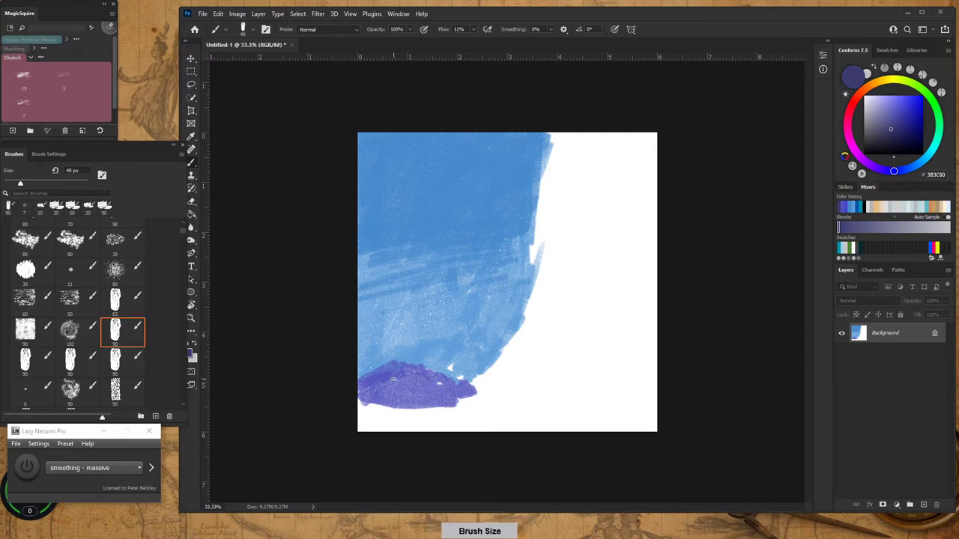
{"action": "left_click_drag", "start_coordinate": [370, 393], "coordinate": [371, 377]}
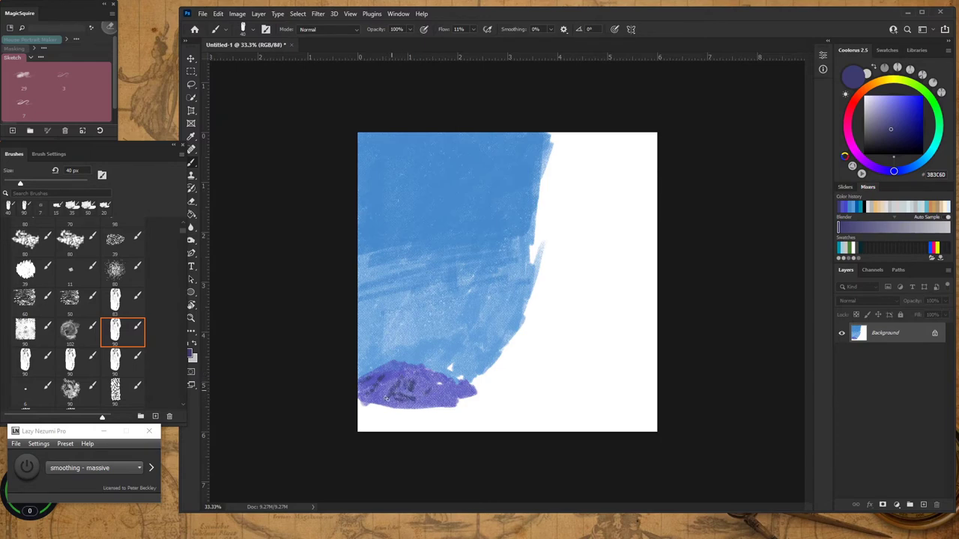
{"action": "mouse_move", "coordinate": [398, 403]}
{"action": "left_mouse_down"}
{"action": "mouse_move", "coordinate": [382, 386]}
{"action": "mouse_move", "coordinate": [368, 397]}
{"action": "mouse_move", "coordinate": [375, 375]}
{"action": "mouse_move", "coordinate": [359, 389]}
{"action": "mouse_move", "coordinate": [371, 400]}
{"action": "mouse_move", "coordinate": [392, 366]}
{"action": "mouse_move", "coordinate": [357, 379]}
{"action": "left_mouse_up"}
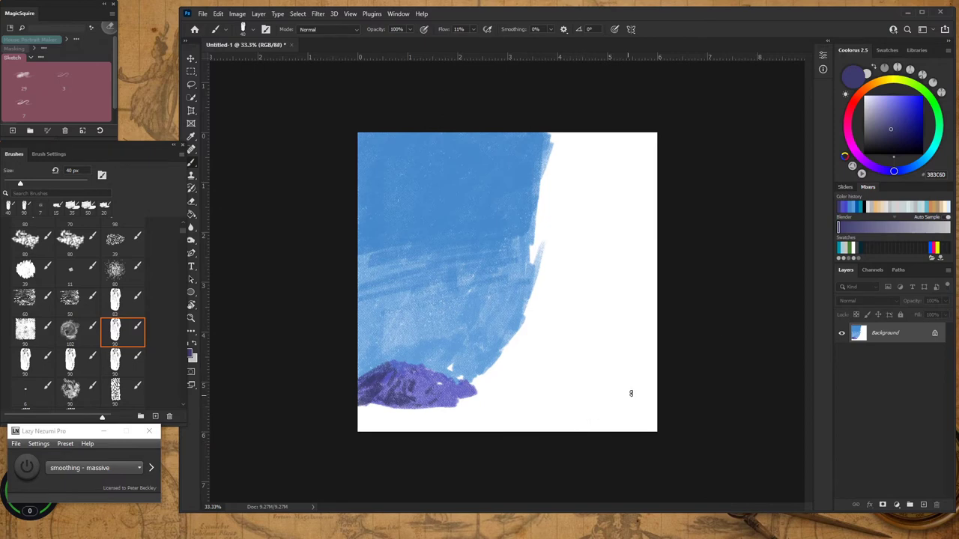
Step: Paint a muted green #587C62 ground band beneath the mountain with the brush enlarged to 70 px
{"action": "left_click", "coordinate": [939, 116]}
{"action": "left_click", "coordinate": [883, 122]}
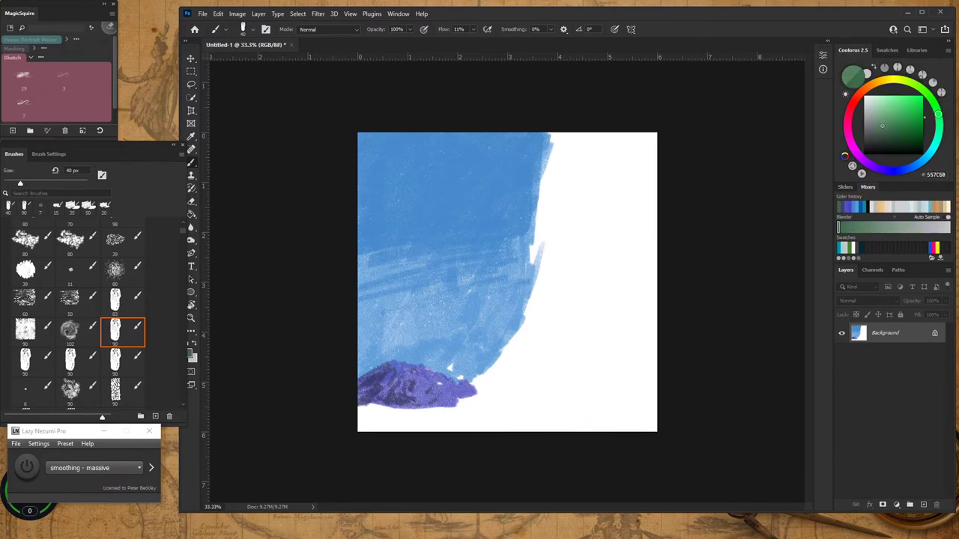
{"action": "left_click_drag", "start_coordinate": [883, 126], "coordinate": [881, 126]}
{"action": "key", "text": "bracketright"}
{"action": "key", "text": "bracketright"}
{"action": "key", "text": "bracketright"}
{"action": "key", "text": "bracketright"}
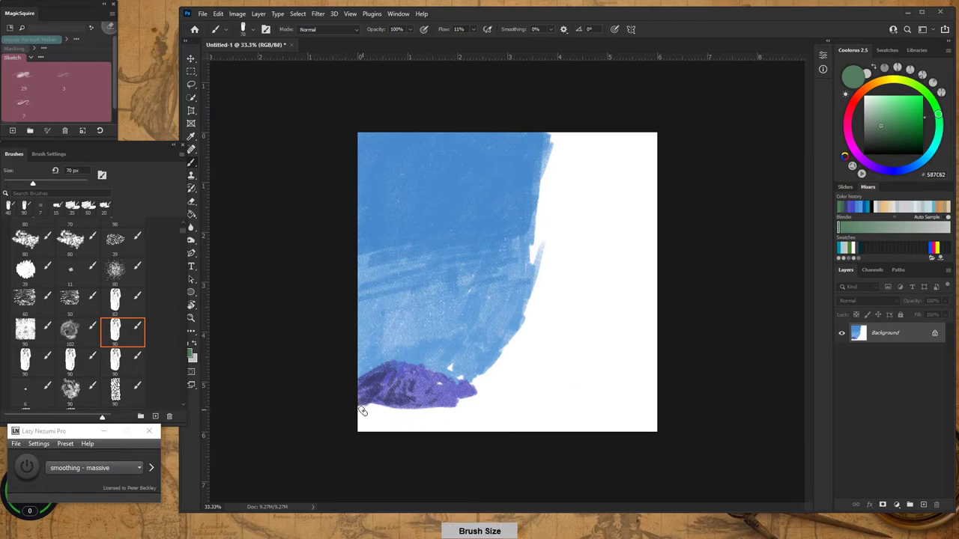
{"action": "mouse_move", "coordinate": [501, 399]}
{"action": "left_mouse_down"}
{"action": "mouse_move", "coordinate": [461, 410]}
{"action": "mouse_move", "coordinate": [352, 410]}
{"action": "mouse_move", "coordinate": [439, 413]}
{"action": "mouse_move", "coordinate": [362, 408]}
{"action": "mouse_move", "coordinate": [492, 399]}
{"action": "mouse_move", "coordinate": [370, 415]}
{"action": "mouse_move", "coordinate": [479, 413]}
{"action": "mouse_move", "coordinate": [359, 417]}
{"action": "mouse_move", "coordinate": [430, 403]}
{"action": "mouse_move", "coordinate": [395, 412]}
{"action": "mouse_move", "coordinate": [442, 413]}
{"action": "mouse_move", "coordinate": [368, 429]}
{"action": "mouse_move", "coordinate": [491, 420]}
{"action": "mouse_move", "coordinate": [449, 439]}
{"action": "mouse_move", "coordinate": [481, 424]}
{"action": "mouse_move", "coordinate": [433, 433]}
{"action": "mouse_move", "coordinate": [419, 422]}
{"action": "mouse_move", "coordinate": [370, 424]}
{"action": "left_mouse_up"}
Step: Dab dark green trees and shrubs onto the ground band with a 40 px brush
{"action": "left_click_drag", "start_coordinate": [893, 129], "coordinate": [897, 134]}
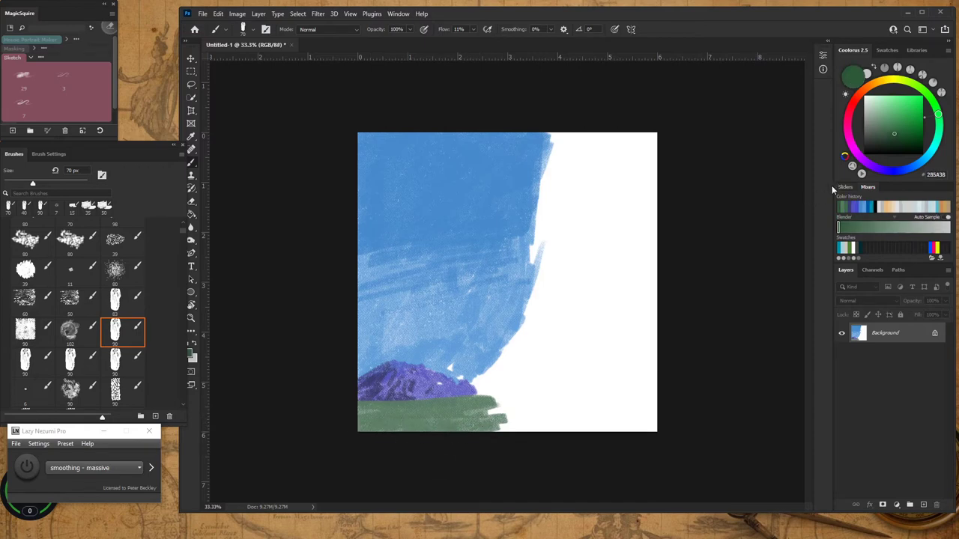
{"action": "left_click", "coordinate": [890, 140]}
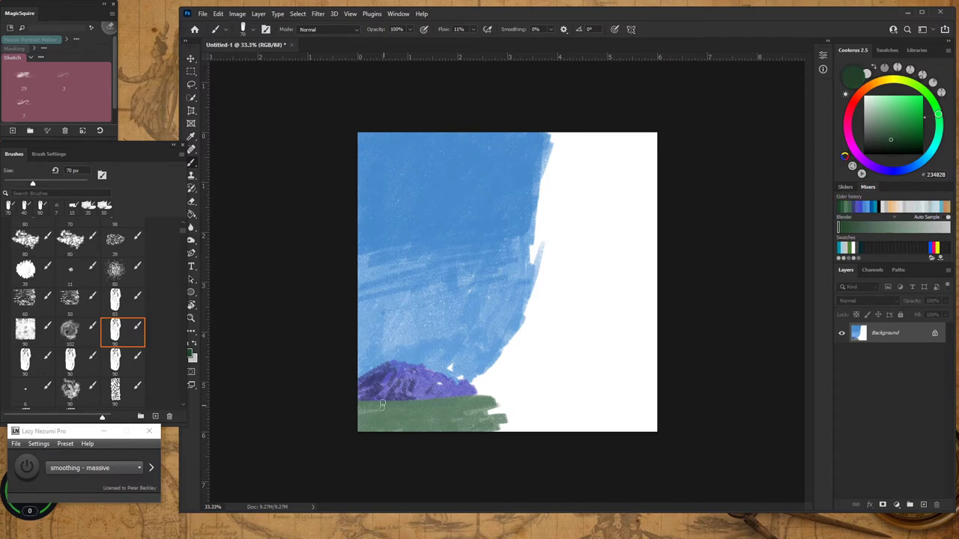
{"action": "key", "text": "bracketleft"}
{"action": "key", "text": "bracketleft"}
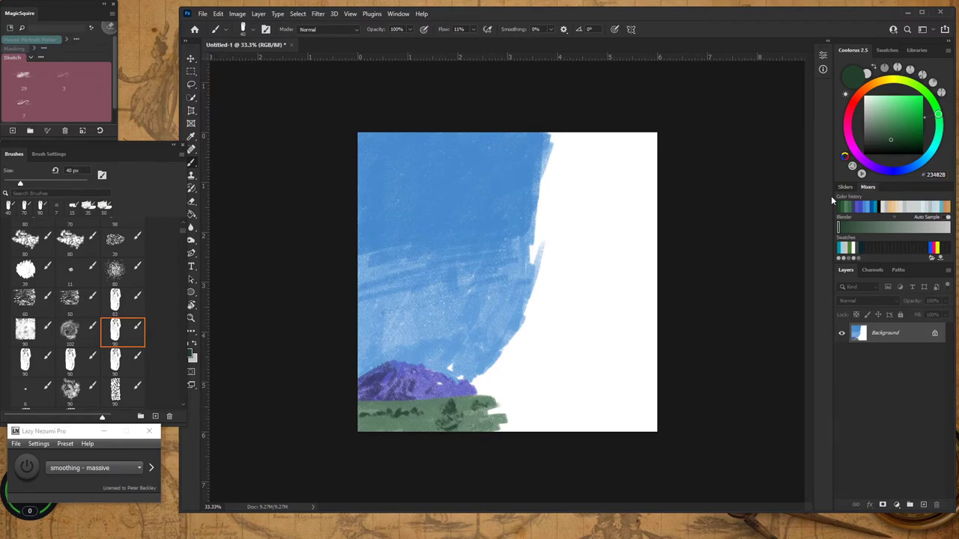
Step: Paint a leafy green #427A51 tree beside the purple mountain at the foot of the cliff with an 80 px brush
{"action": "mouse_move", "coordinate": [905, 112]}
{"action": "left_mouse_down"}
{"action": "mouse_move", "coordinate": [915, 108]}
{"action": "mouse_move", "coordinate": [889, 127]}
{"action": "mouse_move", "coordinate": [886, 115]}
{"action": "mouse_move", "coordinate": [891, 126]}
{"action": "left_mouse_up"}
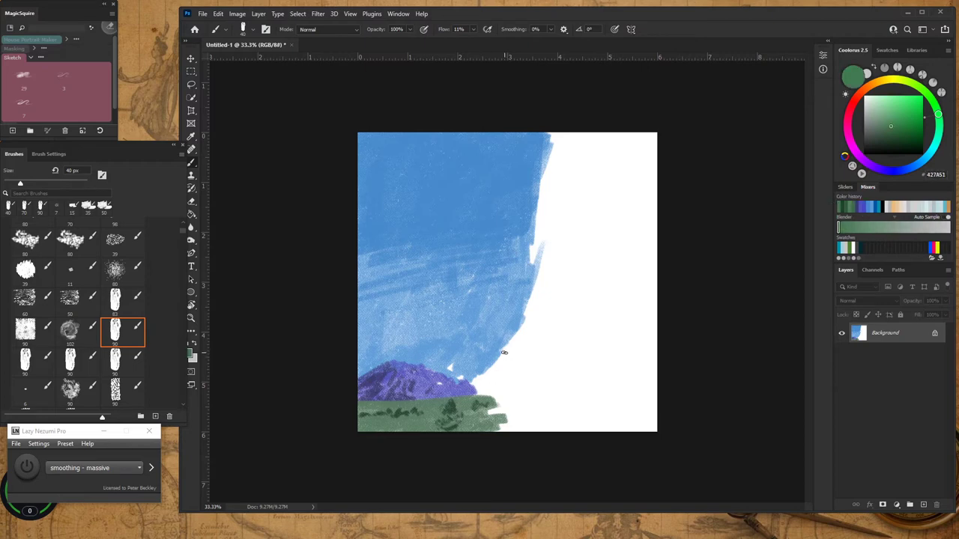
{"action": "key", "text": "bracketright"}
{"action": "key", "text": "bracketright"}
{"action": "key", "text": "bracketright"}
{"action": "key", "text": "bracketright"}
{"action": "key", "text": "bracketright"}
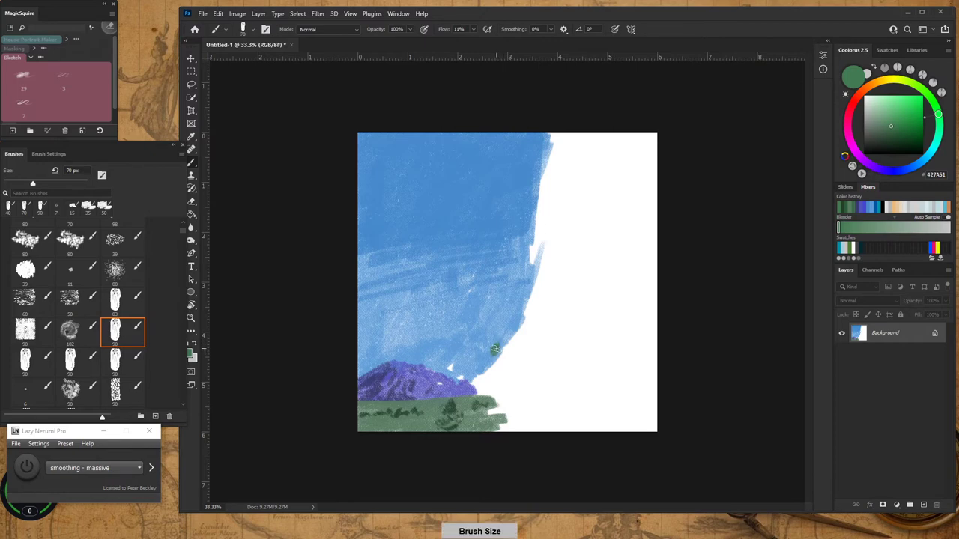
{"action": "mouse_move", "coordinate": [494, 351]}
{"action": "left_mouse_down"}
{"action": "mouse_move", "coordinate": [479, 383]}
{"action": "mouse_move", "coordinate": [499, 386]}
{"action": "mouse_move", "coordinate": [485, 396]}
{"action": "mouse_move", "coordinate": [493, 363]}
{"action": "mouse_move", "coordinate": [496, 393]}
{"action": "mouse_move", "coordinate": [508, 377]}
{"action": "mouse_move", "coordinate": [516, 393]}
{"action": "mouse_move", "coordinate": [506, 394]}
{"action": "mouse_move", "coordinate": [496, 368]}
{"action": "mouse_move", "coordinate": [525, 388]}
{"action": "mouse_move", "coordinate": [495, 408]}
{"action": "mouse_move", "coordinate": [500, 398]}
{"action": "mouse_move", "coordinate": [511, 430]}
{"action": "left_mouse_up"}
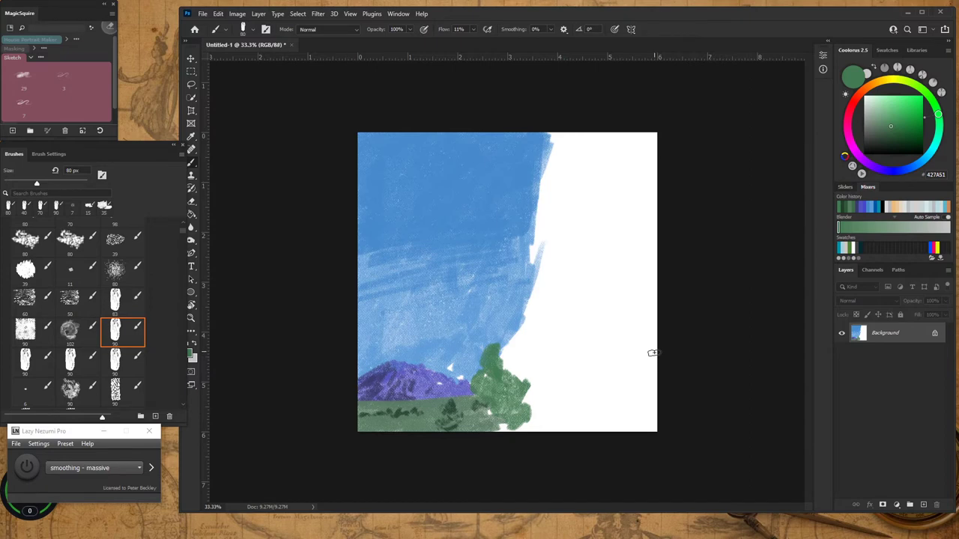
{"action": "mouse_move", "coordinate": [646, 328]}
{"action": "left_mouse_down"}
{"action": "mouse_move", "coordinate": [652, 339]}
{"action": "mouse_move", "coordinate": [643, 353]}
{"action": "mouse_move", "coordinate": [641, 326]}
{"action": "mouse_move", "coordinate": [644, 352]}
{"action": "mouse_move", "coordinate": [654, 351]}
{"action": "mouse_move", "coordinate": [643, 324]}
{"action": "mouse_move", "coordinate": [637, 341]}
{"action": "mouse_move", "coordinate": [645, 362]}
{"action": "left_mouse_up"}
{"action": "key", "text": "e"}
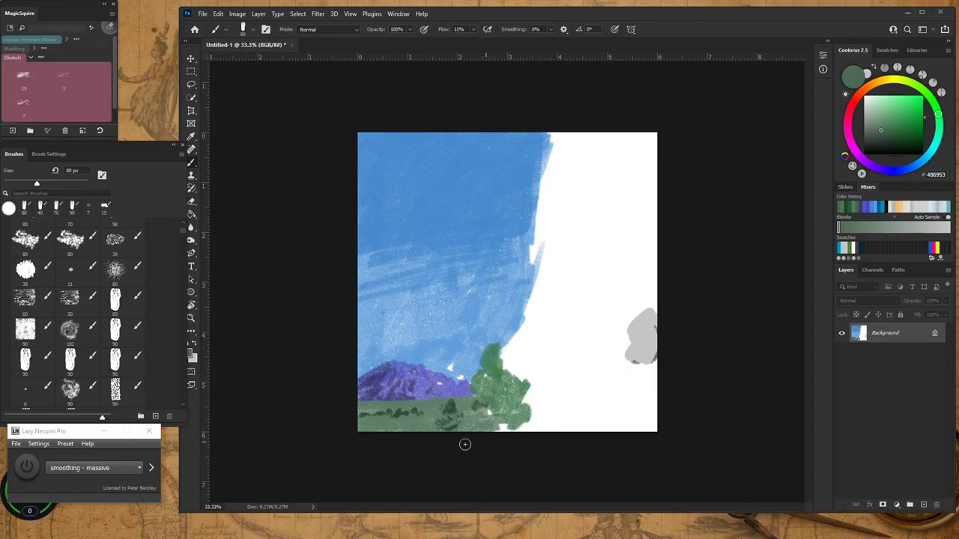
{"action": "key", "text": "x"}
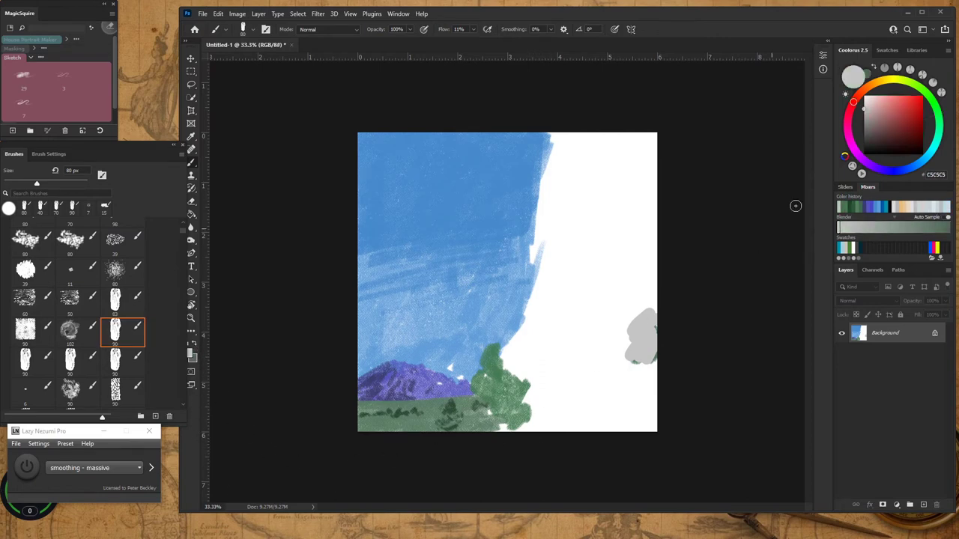
{"action": "key", "text": "d"}
{"action": "key", "text": "x"}
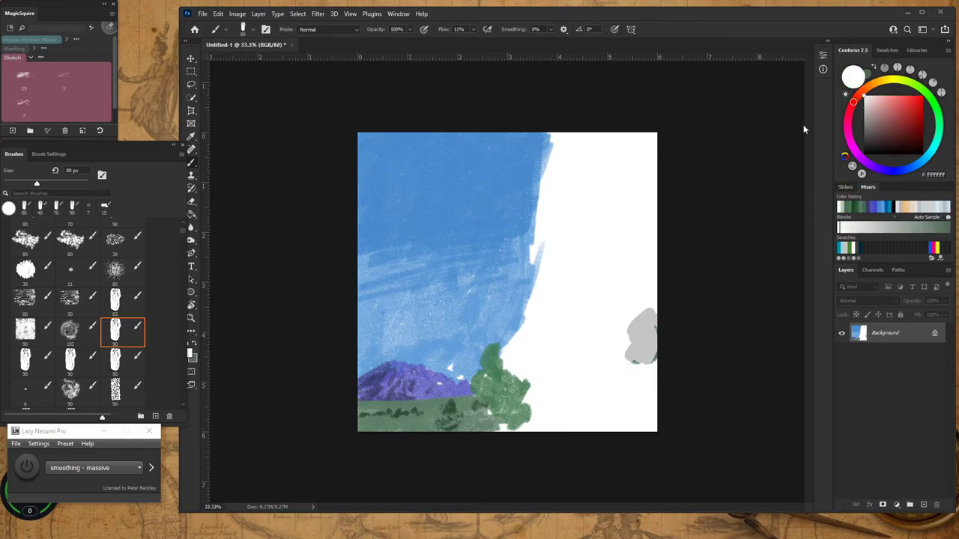
{"action": "left_click", "coordinate": [194, 344]}
{"action": "mouse_move", "coordinate": [648, 316]}
{"action": "left_mouse_down"}
{"action": "mouse_move", "coordinate": [629, 350]}
{"action": "mouse_move", "coordinate": [662, 326]}
{"action": "mouse_move", "coordinate": [637, 353]}
{"action": "left_mouse_up"}
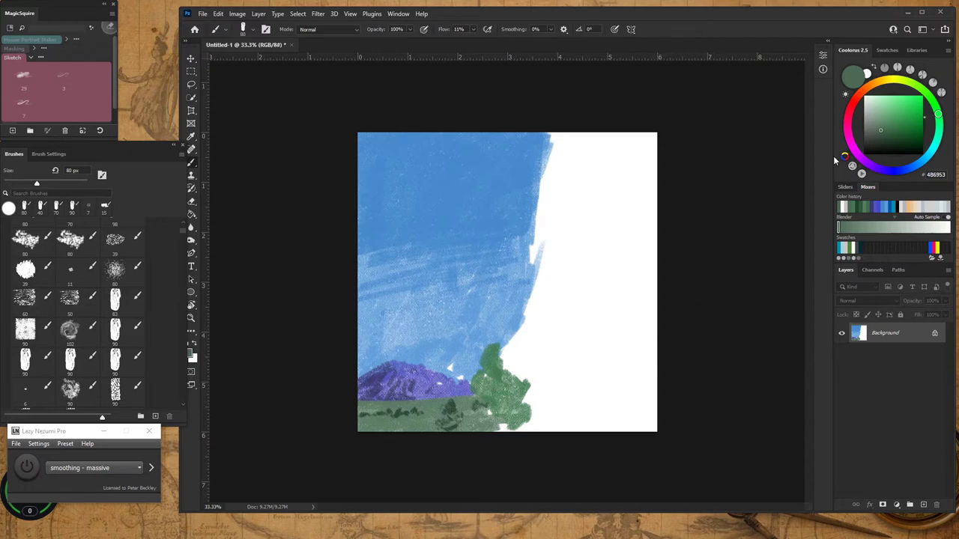
Step: Dab grey-green #849488 foliage low on the canvas's right edge and brighter green foliage in the upper right corner
{"action": "left_click", "coordinate": [873, 123]}
{"action": "left_click_drag", "start_coordinate": [873, 122], "coordinate": [870, 119]}
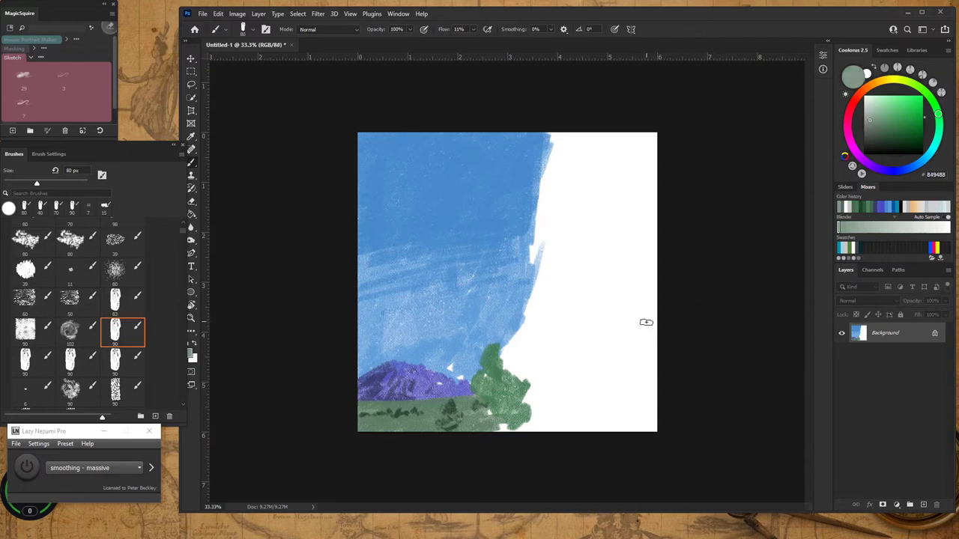
{"action": "left_click_drag", "start_coordinate": [646, 322], "coordinate": [636, 341]}
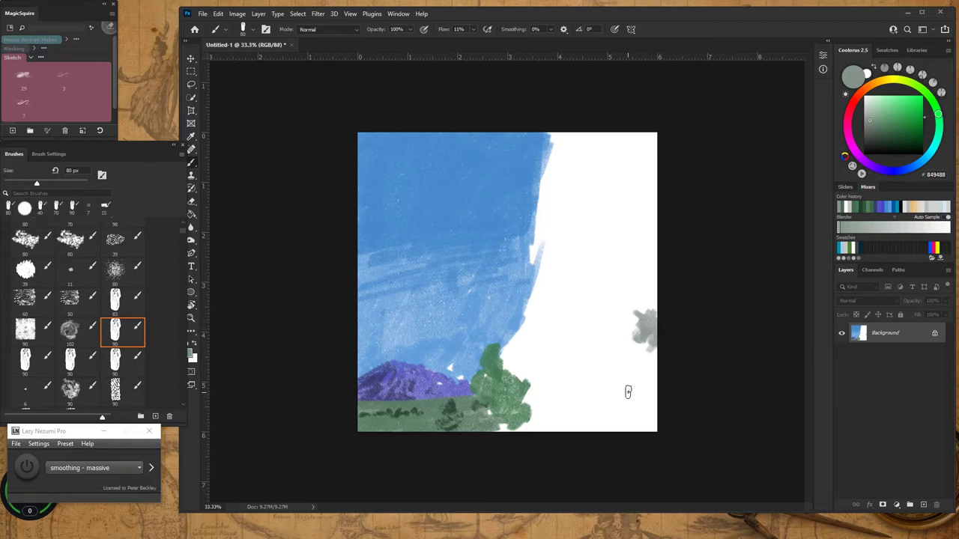
{"action": "left_click", "coordinate": [888, 115]}
{"action": "left_click_drag", "start_coordinate": [887, 117], "coordinate": [891, 122]}
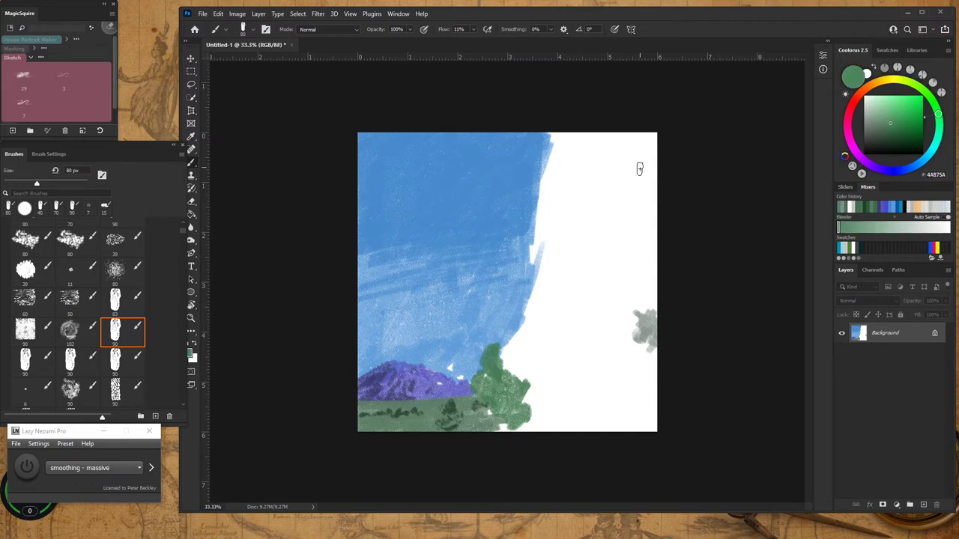
{"action": "mouse_move", "coordinate": [641, 156]}
{"action": "left_mouse_down"}
{"action": "mouse_move", "coordinate": [664, 143]}
{"action": "mouse_move", "coordinate": [644, 139]}
{"action": "mouse_move", "coordinate": [651, 135]}
{"action": "mouse_move", "coordinate": [653, 179]}
{"action": "mouse_move", "coordinate": [652, 136]}
{"action": "left_mouse_up"}
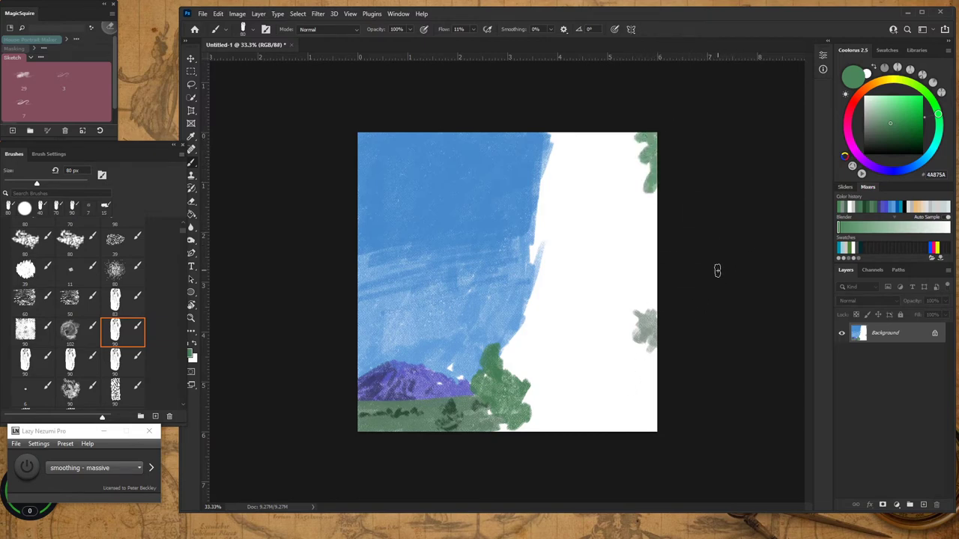
{"action": "left_click_drag", "start_coordinate": [890, 123], "coordinate": [866, 105]}
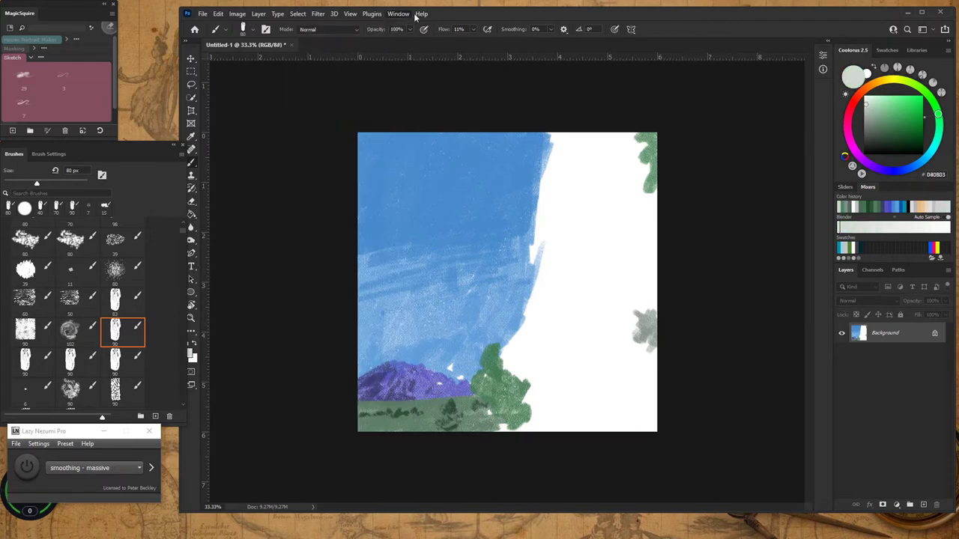
{"action": "left_click", "coordinate": [420, 13]}
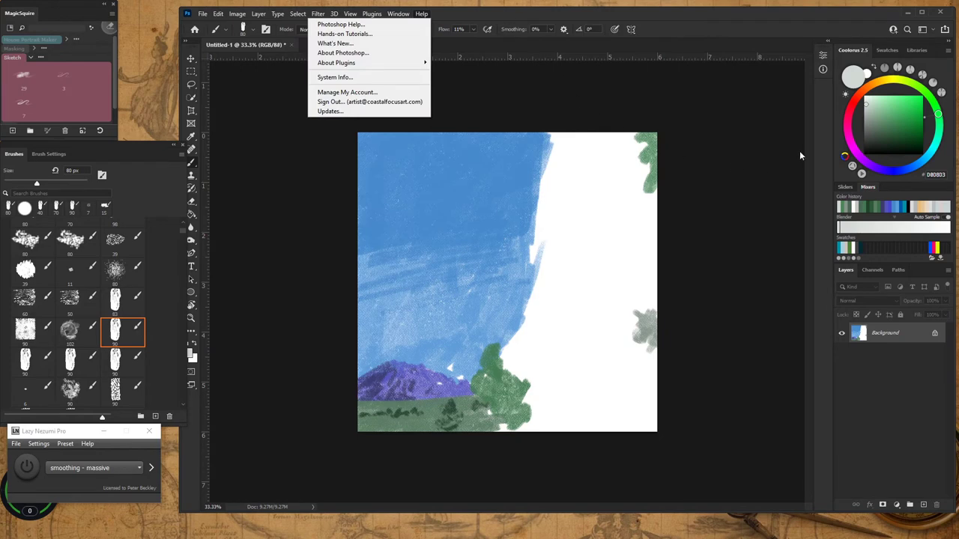
{"action": "left_click", "coordinate": [799, 156]}
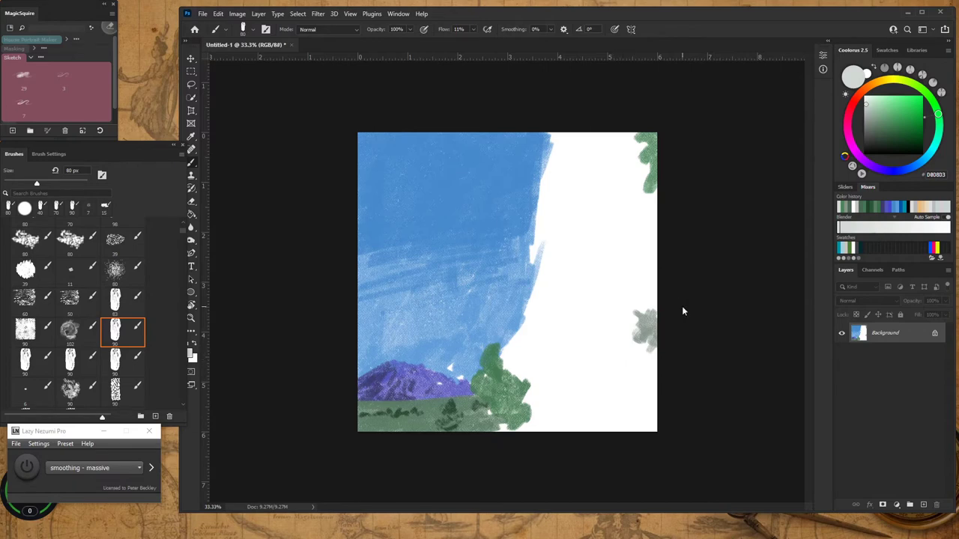
Step: Mix a violet-grey #9797AD and paint the cliff's jagged edge along the sky and the upper line of its base ledge
{"action": "left_click_drag", "start_coordinate": [867, 105], "coordinate": [866, 113]}
{"action": "left_click_drag", "start_coordinate": [864, 115], "coordinate": [866, 116]}
{"action": "left_click", "coordinate": [925, 159]}
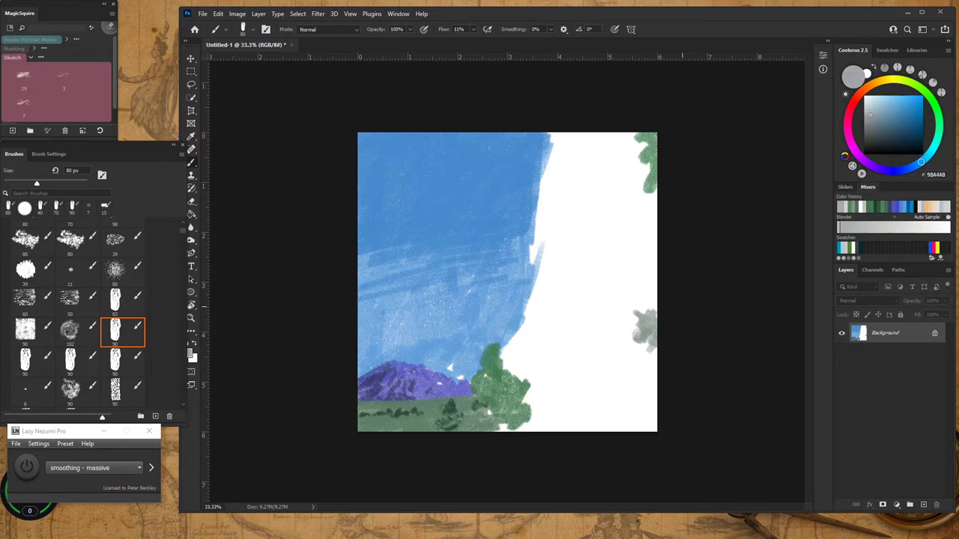
{"action": "left_click", "coordinate": [643, 330], "text": "alt"}
{"action": "left_click_drag", "start_coordinate": [921, 162], "coordinate": [881, 154]}
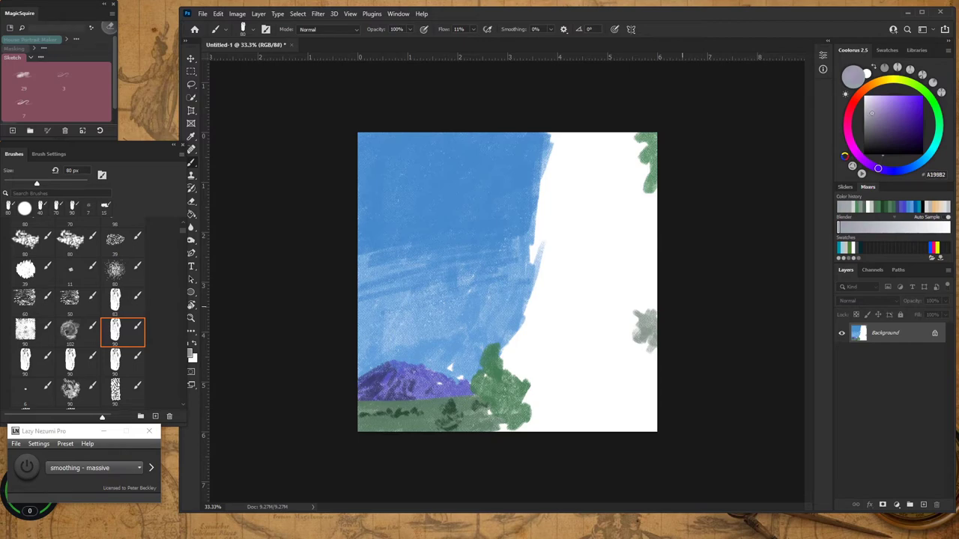
{"action": "left_click", "coordinate": [871, 114]}
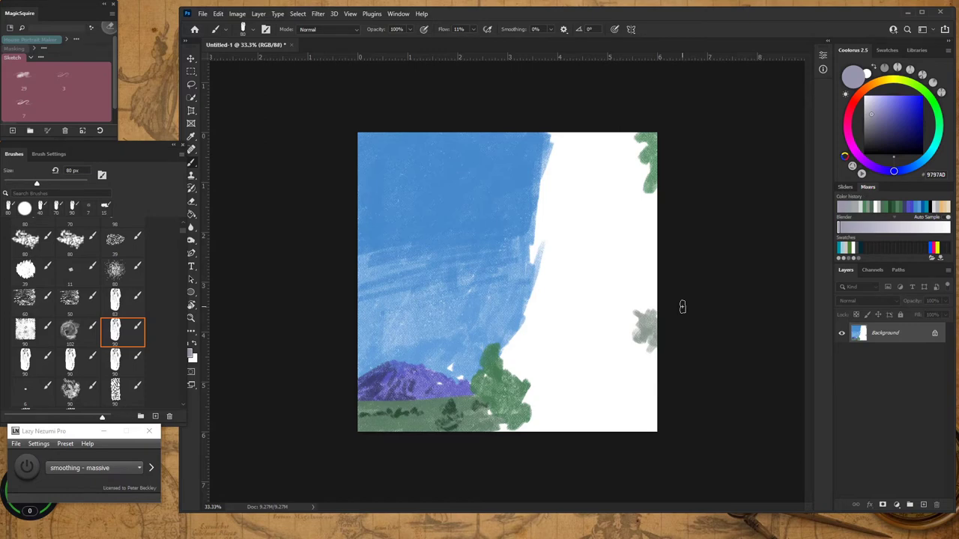
{"action": "mouse_move", "coordinate": [555, 135]}
{"action": "left_mouse_down"}
{"action": "mouse_move", "coordinate": [551, 159]}
{"action": "mouse_move", "coordinate": [548, 126]}
{"action": "mouse_move", "coordinate": [554, 151]}
{"action": "mouse_move", "coordinate": [549, 143]}
{"action": "mouse_move", "coordinate": [541, 154]}
{"action": "mouse_move", "coordinate": [551, 176]}
{"action": "mouse_move", "coordinate": [545, 164]}
{"action": "mouse_move", "coordinate": [547, 218]}
{"action": "mouse_move", "coordinate": [531, 239]}
{"action": "mouse_move", "coordinate": [536, 227]}
{"action": "mouse_move", "coordinate": [538, 250]}
{"action": "mouse_move", "coordinate": [546, 202]}
{"action": "mouse_move", "coordinate": [550, 241]}
{"action": "mouse_move", "coordinate": [540, 198]}
{"action": "mouse_move", "coordinate": [529, 218]}
{"action": "mouse_move", "coordinate": [532, 270]}
{"action": "mouse_move", "coordinate": [536, 250]}
{"action": "mouse_move", "coordinate": [540, 271]}
{"action": "mouse_move", "coordinate": [544, 263]}
{"action": "mouse_move", "coordinate": [536, 334]}
{"action": "mouse_move", "coordinate": [528, 321]}
{"action": "mouse_move", "coordinate": [514, 342]}
{"action": "left_mouse_up"}
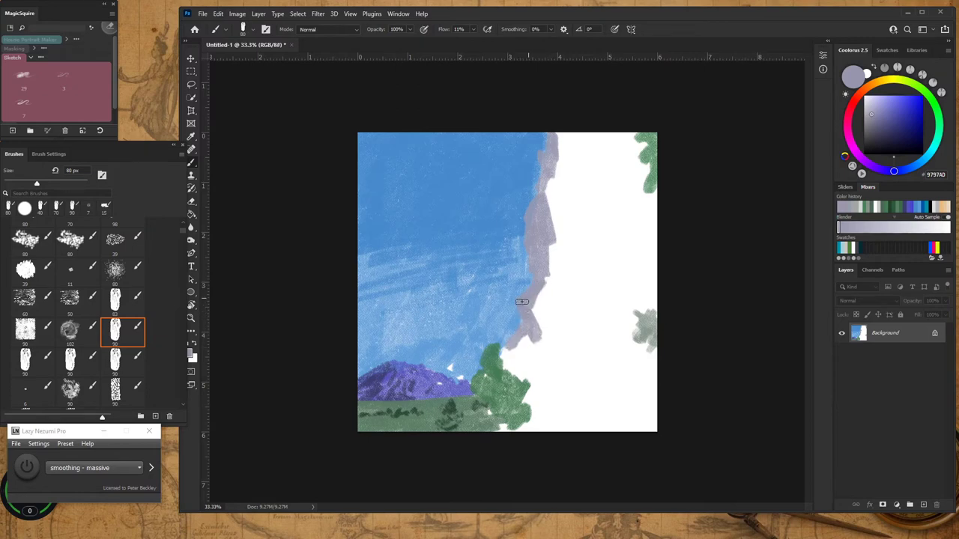
{"action": "mouse_move", "coordinate": [528, 357]}
{"action": "left_mouse_down"}
{"action": "mouse_move", "coordinate": [522, 378]}
{"action": "mouse_move", "coordinate": [556, 356]}
{"action": "mouse_move", "coordinate": [546, 400]}
{"action": "mouse_move", "coordinate": [527, 386]}
{"action": "mouse_move", "coordinate": [553, 409]}
{"action": "mouse_move", "coordinate": [531, 360]}
{"action": "mouse_move", "coordinate": [531, 388]}
{"action": "mouse_move", "coordinate": [667, 391]}
{"action": "left_mouse_up"}
{"action": "left_click", "coordinate": [923, 506]}
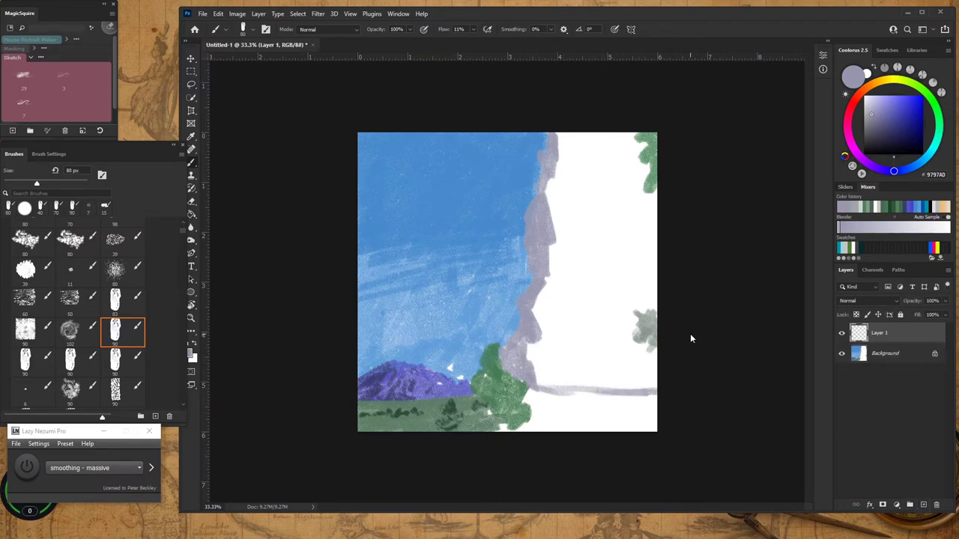
{"action": "left_click", "coordinate": [901, 357]}
{"action": "mouse_move", "coordinate": [900, 344]}
{"action": "left_mouse_down"}
{"action": "mouse_move", "coordinate": [901, 442]}
{"action": "mouse_move", "coordinate": [936, 504]}
{"action": "left_mouse_up"}
Step: Fill the rock ledge at the cliff's base with violet-grey #9797AD strokes down to the canvas's lower edge
{"action": "mouse_move", "coordinate": [582, 407]}
{"action": "left_mouse_down"}
{"action": "mouse_move", "coordinate": [666, 399]}
{"action": "mouse_move", "coordinate": [523, 398]}
{"action": "mouse_move", "coordinate": [534, 415]}
{"action": "mouse_move", "coordinate": [527, 426]}
{"action": "mouse_move", "coordinate": [502, 427]}
{"action": "mouse_move", "coordinate": [535, 426]}
{"action": "mouse_move", "coordinate": [516, 436]}
{"action": "mouse_move", "coordinate": [489, 414]}
{"action": "mouse_move", "coordinate": [545, 409]}
{"action": "mouse_move", "coordinate": [569, 436]}
{"action": "left_mouse_up"}
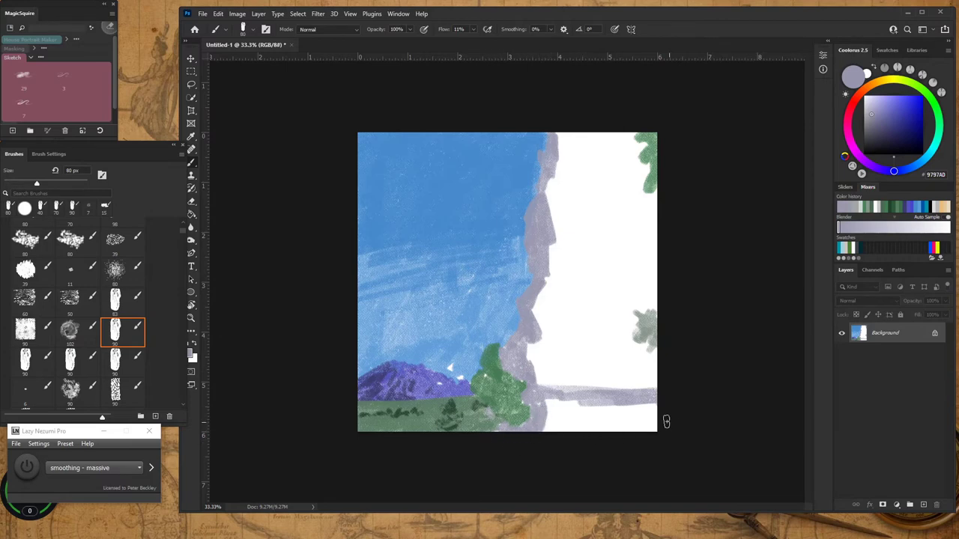
{"action": "mouse_move", "coordinate": [666, 417]}
{"action": "left_mouse_down"}
{"action": "mouse_move", "coordinate": [545, 402]}
{"action": "mouse_move", "coordinate": [672, 406]}
{"action": "mouse_move", "coordinate": [546, 413]}
{"action": "mouse_move", "coordinate": [660, 423]}
{"action": "mouse_move", "coordinate": [599, 428]}
{"action": "mouse_move", "coordinate": [663, 425]}
{"action": "left_mouse_up"}
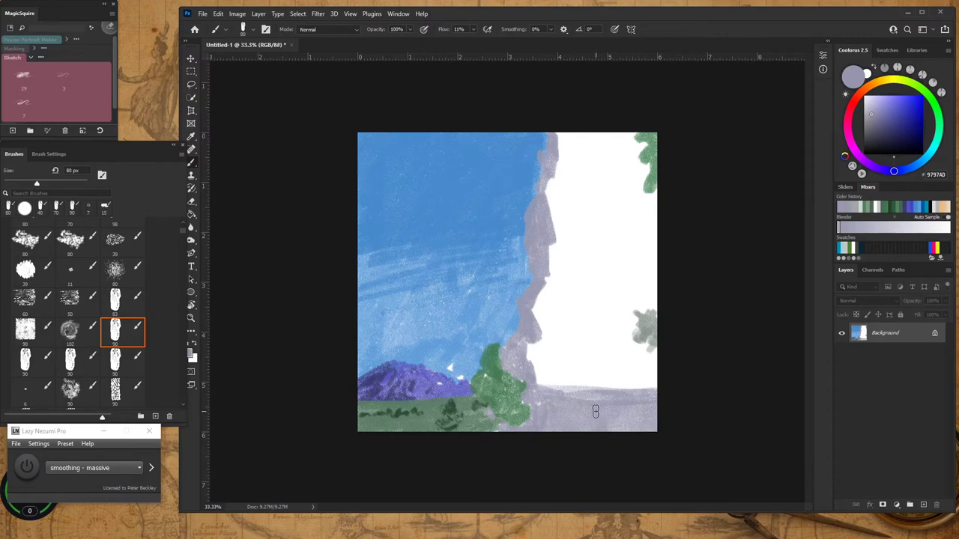
{"action": "mouse_move", "coordinate": [596, 412]}
{"action": "left_mouse_down"}
{"action": "mouse_move", "coordinate": [583, 411]}
{"action": "mouse_move", "coordinate": [606, 402]}
{"action": "mouse_move", "coordinate": [604, 424]}
{"action": "mouse_move", "coordinate": [617, 401]}
{"action": "mouse_move", "coordinate": [611, 424]}
{"action": "left_mouse_up"}
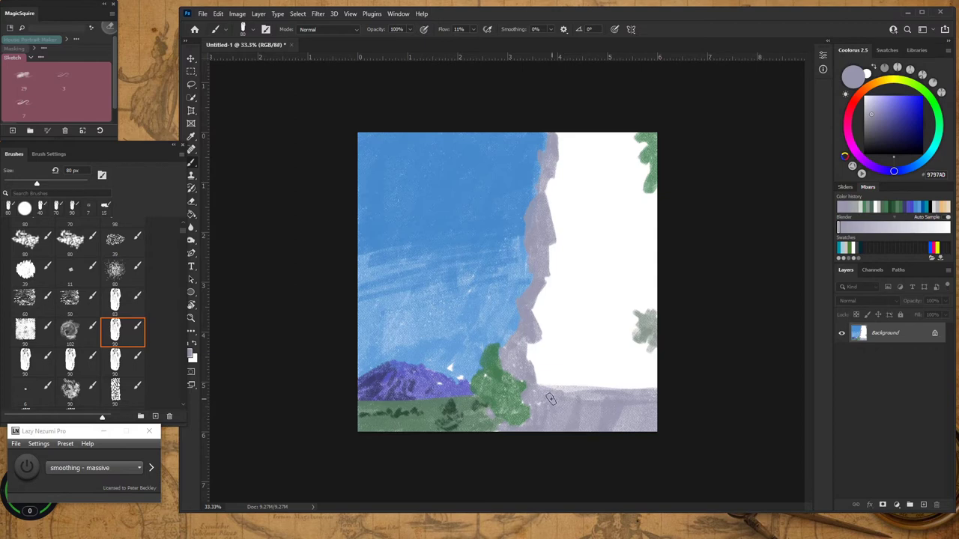
{"action": "mouse_move", "coordinate": [544, 386]}
{"action": "left_mouse_down"}
{"action": "mouse_move", "coordinate": [629, 395]}
{"action": "mouse_move", "coordinate": [532, 384]}
{"action": "mouse_move", "coordinate": [653, 396]}
{"action": "left_mouse_up"}
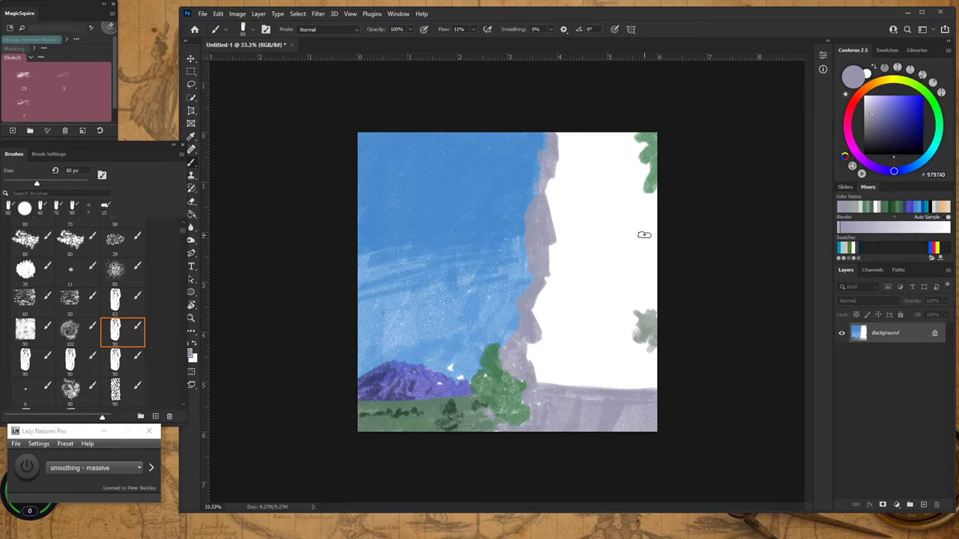
Step: Paint violet-grey rock across the cliff's top and down its right side around the white centre, adding darker #8484A3 touches near the upper left
{"action": "mouse_move", "coordinate": [641, 230]}
{"action": "left_mouse_down"}
{"action": "mouse_move", "coordinate": [645, 217]}
{"action": "mouse_move", "coordinate": [646, 266]}
{"action": "mouse_move", "coordinate": [648, 227]}
{"action": "mouse_move", "coordinate": [658, 248]}
{"action": "mouse_move", "coordinate": [651, 254]}
{"action": "left_mouse_up"}
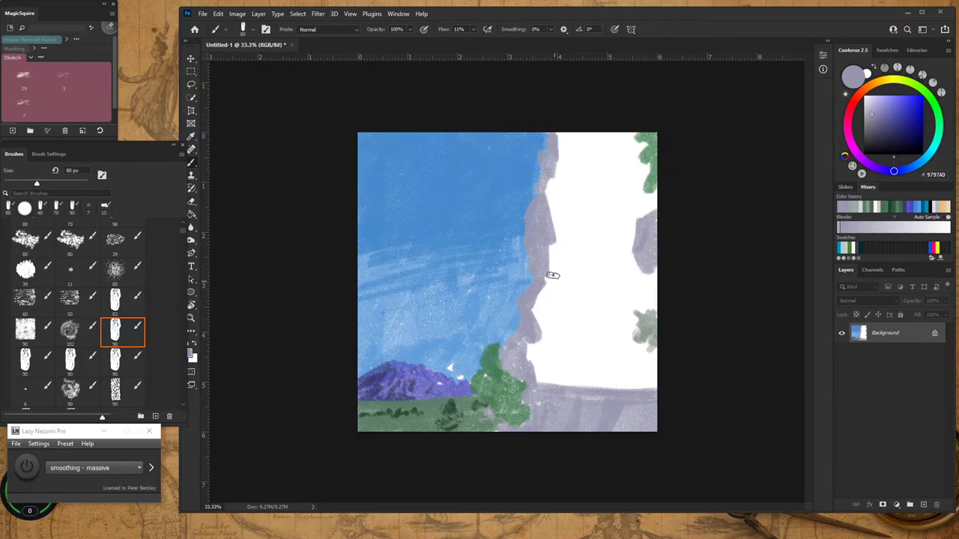
{"action": "mouse_move", "coordinate": [556, 180]}
{"action": "left_mouse_down"}
{"action": "mouse_move", "coordinate": [633, 143]}
{"action": "mouse_move", "coordinate": [562, 150]}
{"action": "mouse_move", "coordinate": [559, 138]}
{"action": "mouse_move", "coordinate": [555, 169]}
{"action": "mouse_move", "coordinate": [594, 135]}
{"action": "mouse_move", "coordinate": [571, 130]}
{"action": "mouse_move", "coordinate": [556, 161]}
{"action": "mouse_move", "coordinate": [622, 139]}
{"action": "mouse_move", "coordinate": [561, 169]}
{"action": "mouse_move", "coordinate": [574, 135]}
{"action": "mouse_move", "coordinate": [543, 195]}
{"action": "mouse_move", "coordinate": [571, 178]}
{"action": "mouse_move", "coordinate": [557, 182]}
{"action": "mouse_move", "coordinate": [573, 131]}
{"action": "mouse_move", "coordinate": [563, 126]}
{"action": "mouse_move", "coordinate": [541, 190]}
{"action": "mouse_move", "coordinate": [594, 157]}
{"action": "mouse_move", "coordinate": [576, 142]}
{"action": "mouse_move", "coordinate": [638, 139]}
{"action": "mouse_move", "coordinate": [564, 173]}
{"action": "mouse_move", "coordinate": [546, 201]}
{"action": "mouse_move", "coordinate": [546, 238]}
{"action": "mouse_move", "coordinate": [538, 223]}
{"action": "mouse_move", "coordinate": [549, 240]}
{"action": "mouse_move", "coordinate": [558, 192]}
{"action": "left_mouse_up"}
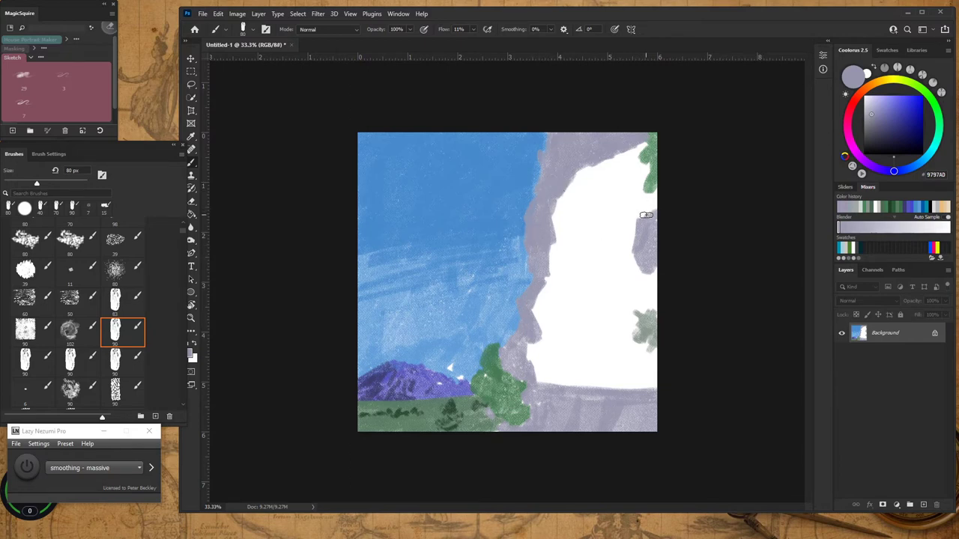
{"action": "mouse_move", "coordinate": [640, 285]}
{"action": "left_mouse_down"}
{"action": "mouse_move", "coordinate": [632, 278]}
{"action": "mouse_move", "coordinate": [654, 293]}
{"action": "mouse_move", "coordinate": [646, 301]}
{"action": "mouse_move", "coordinate": [644, 245]}
{"action": "mouse_move", "coordinate": [647, 273]}
{"action": "left_mouse_up"}
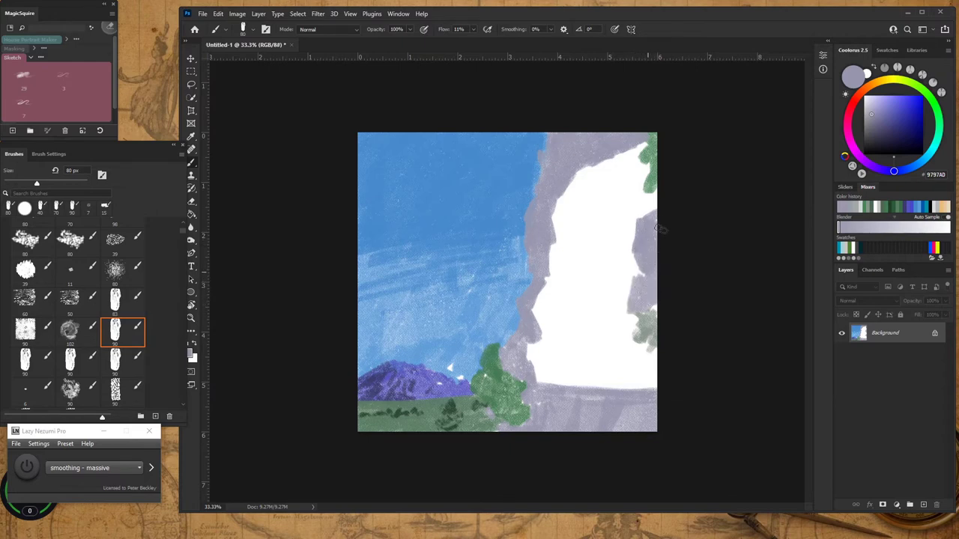
{"action": "mouse_move", "coordinate": [633, 310]}
{"action": "left_mouse_down"}
{"action": "mouse_move", "coordinate": [631, 369]}
{"action": "mouse_move", "coordinate": [619, 385]}
{"action": "mouse_move", "coordinate": [644, 346]}
{"action": "mouse_move", "coordinate": [644, 363]}
{"action": "mouse_move", "coordinate": [653, 353]}
{"action": "mouse_move", "coordinate": [644, 364]}
{"action": "mouse_move", "coordinate": [659, 303]}
{"action": "mouse_move", "coordinate": [630, 326]}
{"action": "mouse_move", "coordinate": [654, 351]}
{"action": "mouse_move", "coordinate": [647, 386]}
{"action": "left_mouse_up"}
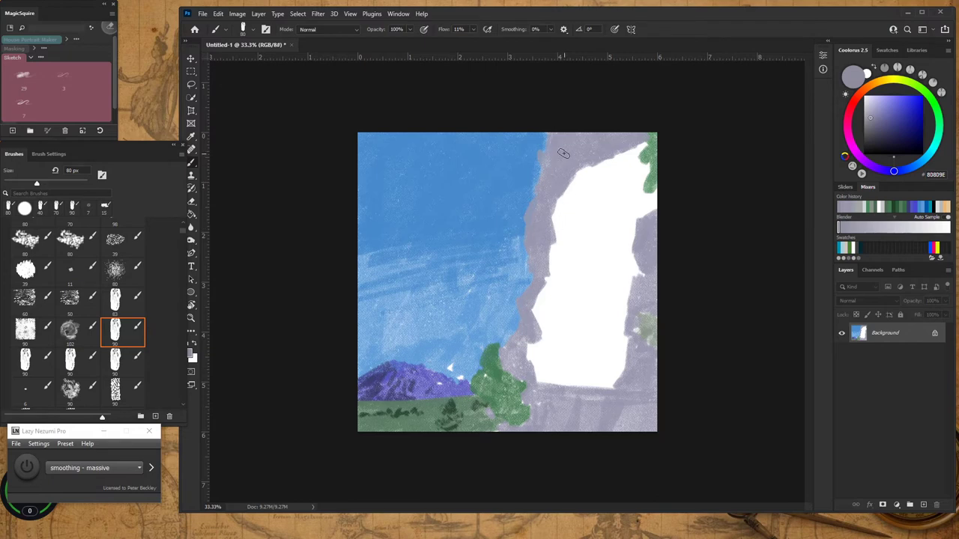
{"action": "left_click", "coordinate": [874, 117]}
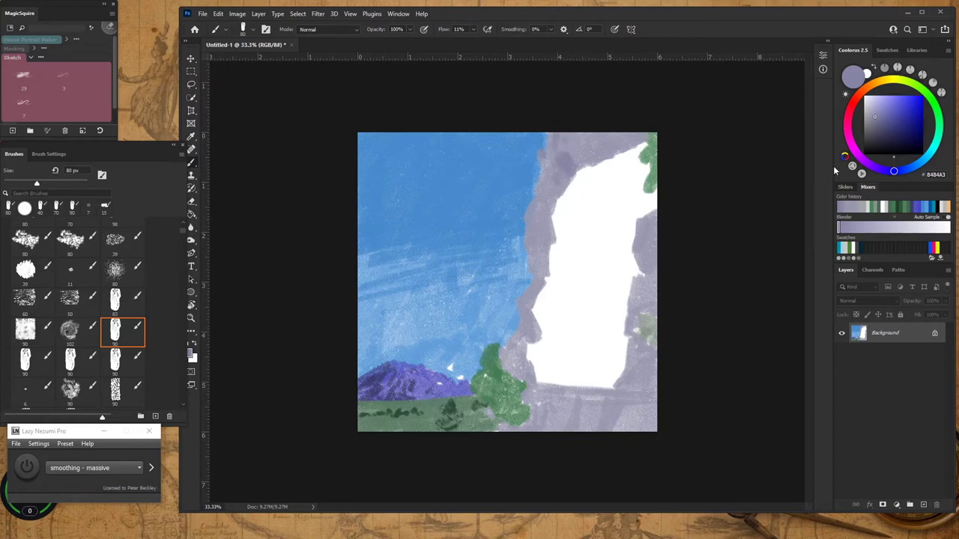
Step: Block in the overhang shadow above the white cliff face with dark grey #4E4E51 and deepen it with #2F2F37
{"action": "left_click_drag", "start_coordinate": [875, 117], "coordinate": [866, 136]}
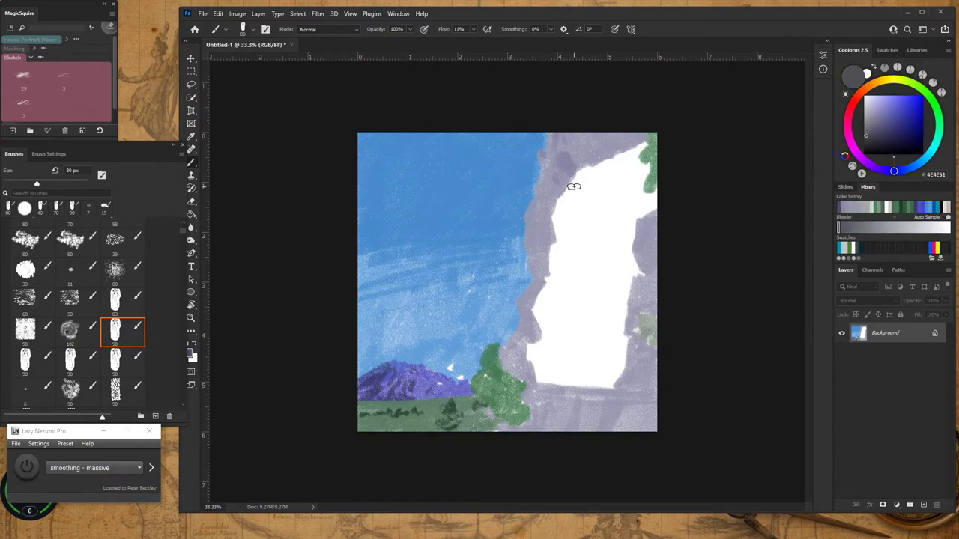
{"action": "mouse_move", "coordinate": [577, 174]}
{"action": "left_mouse_down"}
{"action": "mouse_move", "coordinate": [556, 201]}
{"action": "mouse_move", "coordinate": [597, 174]}
{"action": "mouse_move", "coordinate": [582, 168]}
{"action": "mouse_move", "coordinate": [597, 170]}
{"action": "mouse_move", "coordinate": [608, 191]}
{"action": "mouse_move", "coordinate": [620, 188]}
{"action": "mouse_move", "coordinate": [646, 168]}
{"action": "mouse_move", "coordinate": [605, 164]}
{"action": "mouse_move", "coordinate": [642, 143]}
{"action": "mouse_move", "coordinate": [606, 163]}
{"action": "mouse_move", "coordinate": [602, 181]}
{"action": "mouse_move", "coordinate": [635, 155]}
{"action": "mouse_move", "coordinate": [619, 174]}
{"action": "left_mouse_up"}
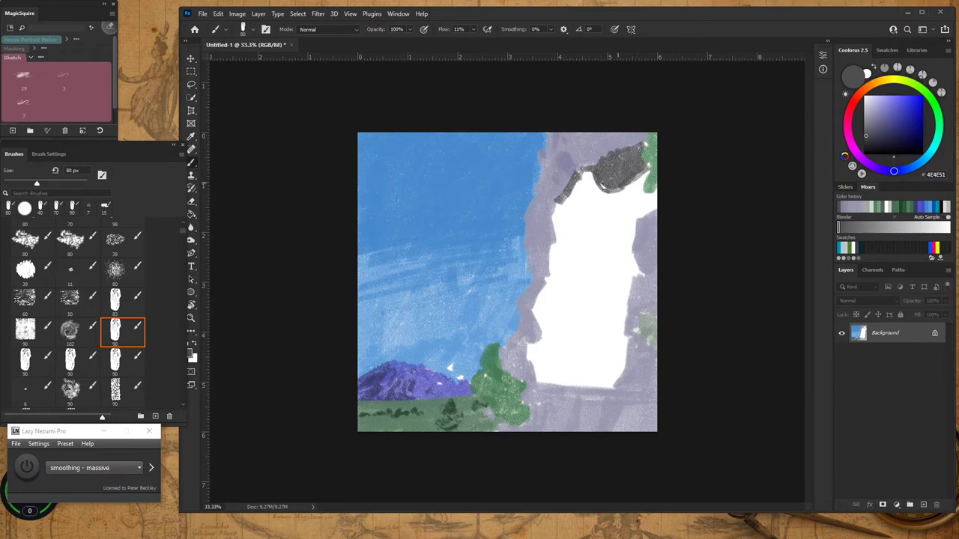
{"action": "mouse_move", "coordinate": [603, 165]}
{"action": "left_mouse_down"}
{"action": "mouse_move", "coordinate": [638, 155]}
{"action": "mouse_move", "coordinate": [640, 166]}
{"action": "mouse_move", "coordinate": [615, 180]}
{"action": "left_mouse_up"}
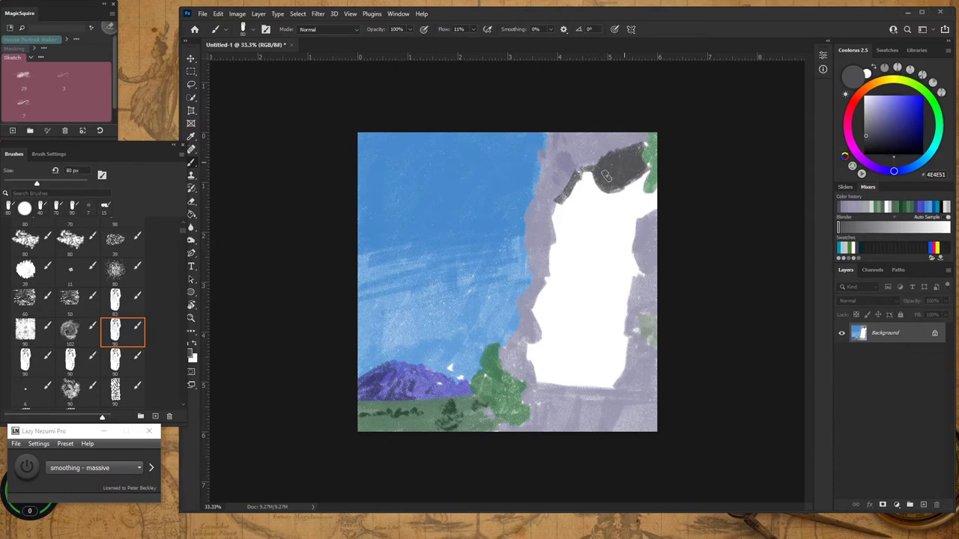
{"action": "left_click", "coordinate": [868, 143]}
{"action": "left_click", "coordinate": [872, 142]}
{"action": "mouse_move", "coordinate": [604, 164]}
{"action": "left_mouse_down"}
{"action": "mouse_move", "coordinate": [641, 144]}
{"action": "mouse_move", "coordinate": [585, 165]}
{"action": "mouse_move", "coordinate": [561, 196]}
{"action": "mouse_move", "coordinate": [585, 166]}
{"action": "mouse_move", "coordinate": [601, 173]}
{"action": "mouse_move", "coordinate": [611, 165]}
{"action": "mouse_move", "coordinate": [614, 177]}
{"action": "mouse_move", "coordinate": [637, 163]}
{"action": "mouse_move", "coordinate": [615, 183]}
{"action": "mouse_move", "coordinate": [625, 178]}
{"action": "mouse_move", "coordinate": [600, 174]}
{"action": "mouse_move", "coordinate": [634, 173]}
{"action": "left_mouse_up"}
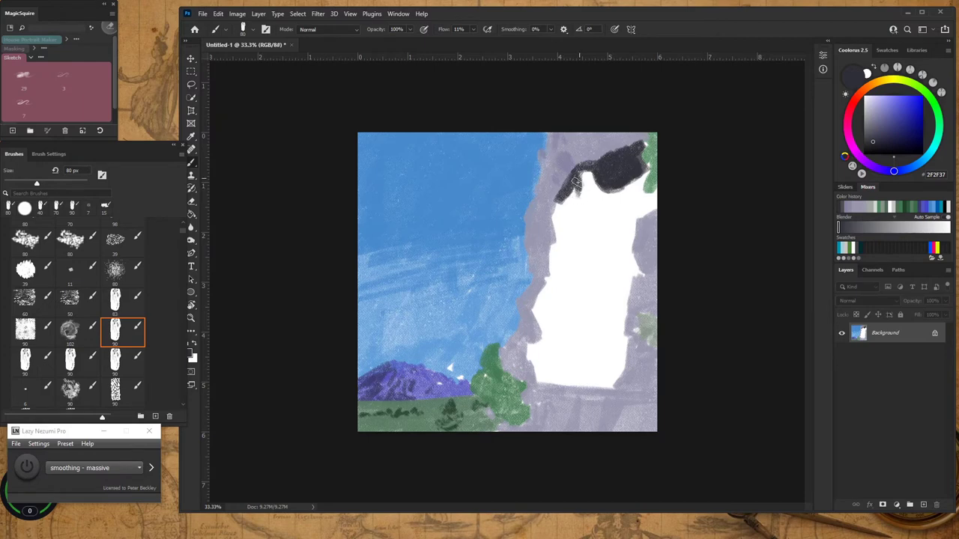
Step: Paint dark #2F2F37 shadow down both long sides of the white tomb face, with a short crack branching into the right-hand rock
{"action": "mouse_move", "coordinate": [579, 200]}
{"action": "left_mouse_down"}
{"action": "mouse_move", "coordinate": [562, 199]}
{"action": "mouse_move", "coordinate": [552, 222]}
{"action": "mouse_move", "coordinate": [552, 212]}
{"action": "mouse_move", "coordinate": [556, 221]}
{"action": "mouse_move", "coordinate": [563, 202]}
{"action": "mouse_move", "coordinate": [565, 244]}
{"action": "mouse_move", "coordinate": [566, 202]}
{"action": "mouse_move", "coordinate": [558, 219]}
{"action": "mouse_move", "coordinate": [576, 179]}
{"action": "mouse_move", "coordinate": [571, 203]}
{"action": "mouse_move", "coordinate": [561, 203]}
{"action": "mouse_move", "coordinate": [588, 164]}
{"action": "mouse_move", "coordinate": [558, 230]}
{"action": "left_mouse_up"}
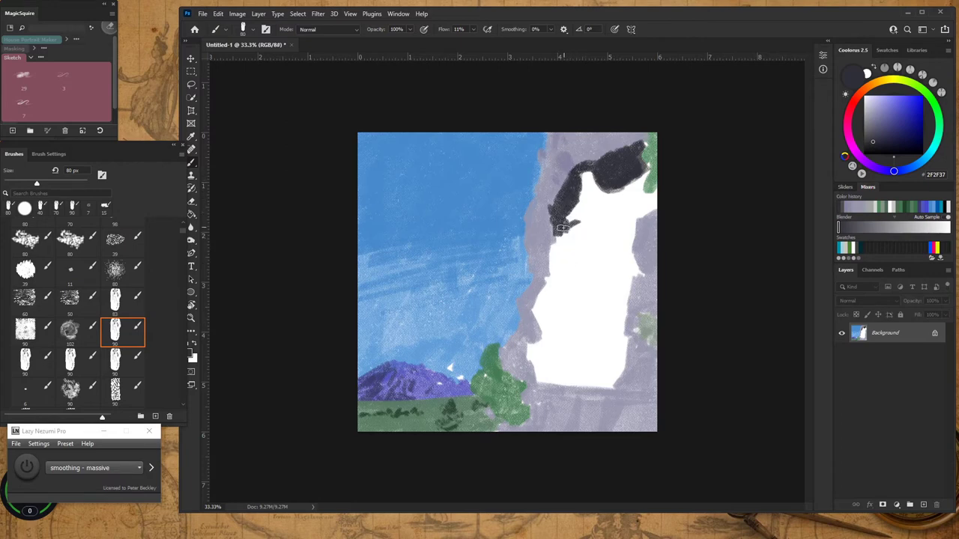
{"action": "left_click_drag", "start_coordinate": [562, 229], "coordinate": [557, 277]}
{"action": "mouse_move", "coordinate": [541, 365]}
{"action": "left_mouse_down"}
{"action": "mouse_move", "coordinate": [544, 336]}
{"action": "mouse_move", "coordinate": [547, 358]}
{"action": "mouse_move", "coordinate": [534, 314]}
{"action": "mouse_move", "coordinate": [544, 295]}
{"action": "mouse_move", "coordinate": [534, 306]}
{"action": "mouse_move", "coordinate": [552, 278]}
{"action": "mouse_move", "coordinate": [550, 305]}
{"action": "mouse_move", "coordinate": [560, 273]}
{"action": "mouse_move", "coordinate": [553, 328]}
{"action": "mouse_move", "coordinate": [539, 310]}
{"action": "mouse_move", "coordinate": [559, 335]}
{"action": "mouse_move", "coordinate": [550, 299]}
{"action": "mouse_move", "coordinate": [548, 337]}
{"action": "mouse_move", "coordinate": [555, 311]}
{"action": "mouse_move", "coordinate": [565, 344]}
{"action": "mouse_move", "coordinate": [541, 318]}
{"action": "mouse_move", "coordinate": [549, 345]}
{"action": "mouse_move", "coordinate": [555, 324]}
{"action": "mouse_move", "coordinate": [542, 345]}
{"action": "mouse_move", "coordinate": [550, 357]}
{"action": "mouse_move", "coordinate": [558, 351]}
{"action": "mouse_move", "coordinate": [542, 366]}
{"action": "mouse_move", "coordinate": [557, 342]}
{"action": "mouse_move", "coordinate": [544, 370]}
{"action": "mouse_move", "coordinate": [546, 335]}
{"action": "left_mouse_up"}
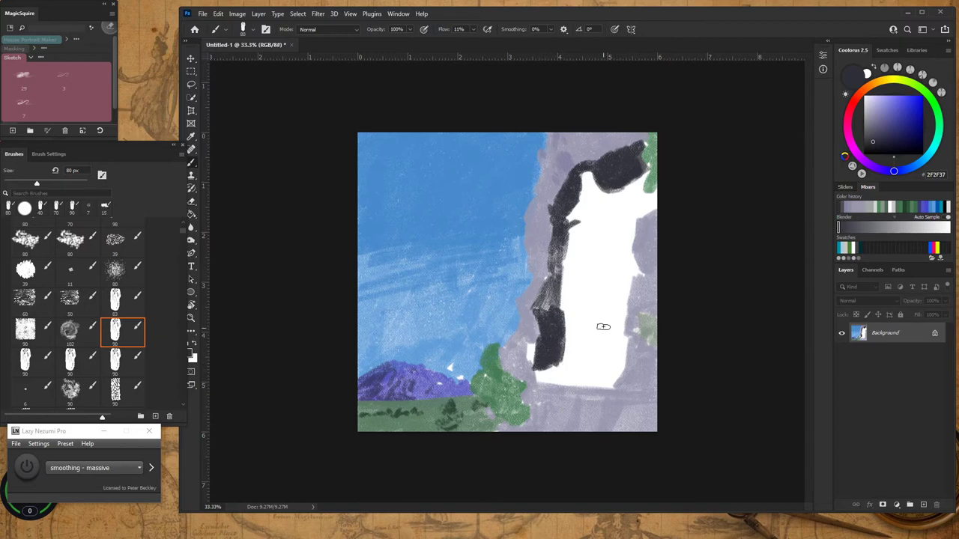
{"action": "mouse_move", "coordinate": [633, 222]}
{"action": "left_mouse_down"}
{"action": "mouse_move", "coordinate": [630, 258]}
{"action": "mouse_move", "coordinate": [637, 274]}
{"action": "mouse_move", "coordinate": [649, 267]}
{"action": "mouse_move", "coordinate": [638, 278]}
{"action": "left_mouse_up"}
{"action": "mouse_move", "coordinate": [638, 271]}
{"action": "left_mouse_down"}
{"action": "mouse_move", "coordinate": [627, 277]}
{"action": "mouse_move", "coordinate": [635, 263]}
{"action": "mouse_move", "coordinate": [622, 330]}
{"action": "mouse_move", "coordinate": [627, 278]}
{"action": "left_mouse_up"}
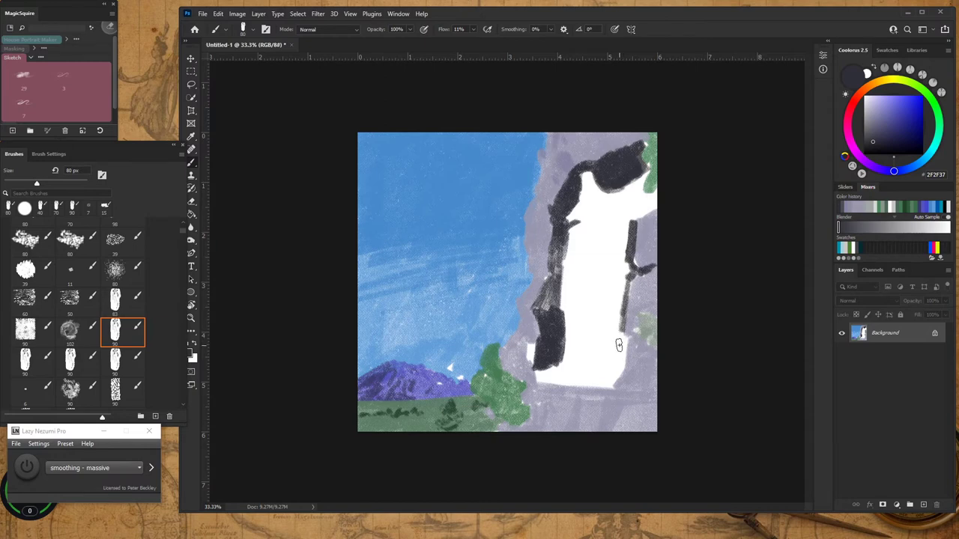
{"action": "mouse_move", "coordinate": [621, 324]}
{"action": "left_mouse_down"}
{"action": "mouse_move", "coordinate": [622, 372]}
{"action": "mouse_move", "coordinate": [611, 383]}
{"action": "left_mouse_up"}
Step: Mix a dark brown #3C312B and thicken the shadow line along the lower right edge of the white tomb face
{"action": "mouse_move", "coordinate": [868, 112]}
{"action": "left_mouse_down"}
{"action": "mouse_move", "coordinate": [869, 97]}
{"action": "mouse_move", "coordinate": [877, 149]}
{"action": "mouse_move", "coordinate": [869, 143]}
{"action": "left_mouse_up"}
{"action": "left_click_drag", "start_coordinate": [871, 85], "coordinate": [865, 88]}
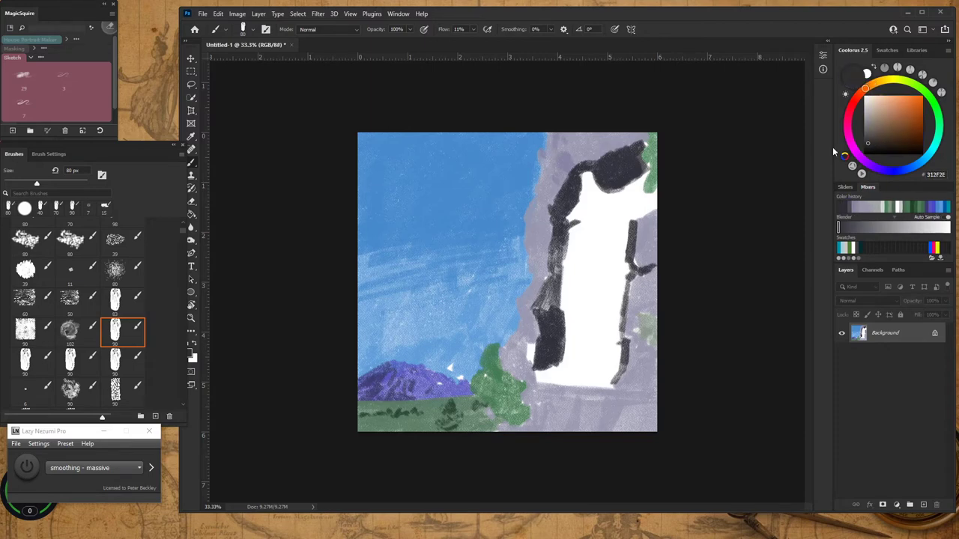
{"action": "left_click_drag", "start_coordinate": [880, 141], "coordinate": [881, 141]}
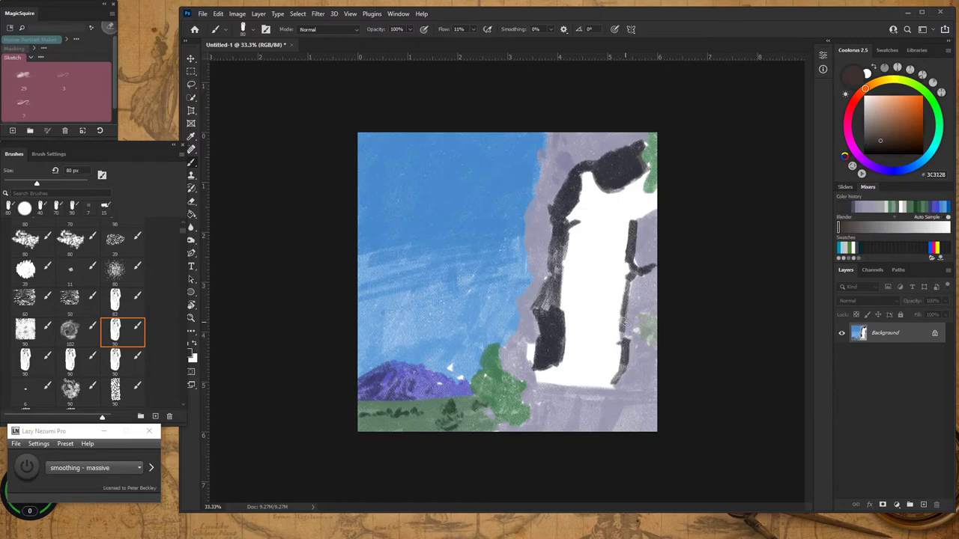
{"action": "mouse_move", "coordinate": [624, 359]}
{"action": "left_mouse_down"}
{"action": "mouse_move", "coordinate": [616, 382]}
{"action": "mouse_move", "coordinate": [633, 271]}
{"action": "mouse_move", "coordinate": [625, 341]}
{"action": "left_mouse_up"}
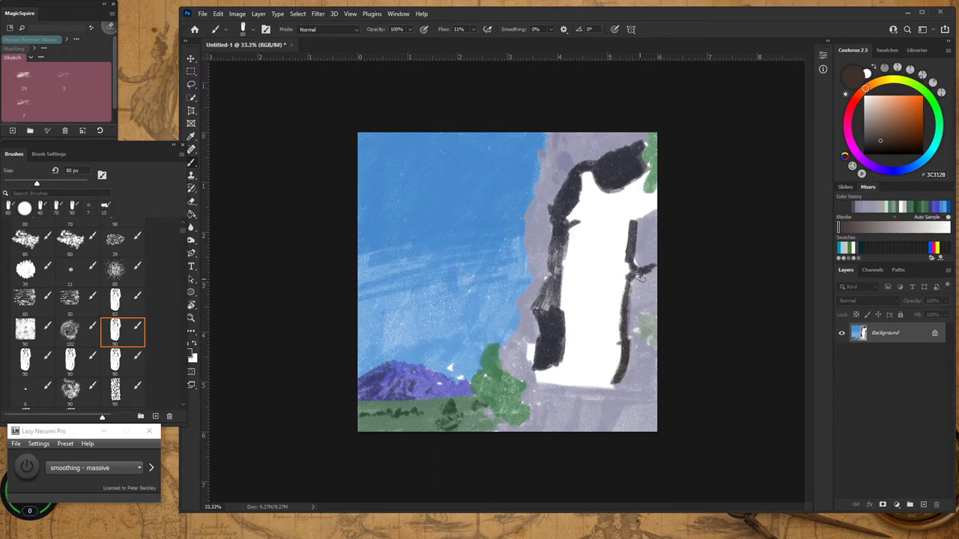
{"action": "mouse_move", "coordinate": [628, 278]}
{"action": "left_mouse_down"}
{"action": "mouse_move", "coordinate": [621, 376]}
{"action": "mouse_move", "coordinate": [624, 332]}
{"action": "mouse_move", "coordinate": [614, 384]}
{"action": "left_mouse_up"}
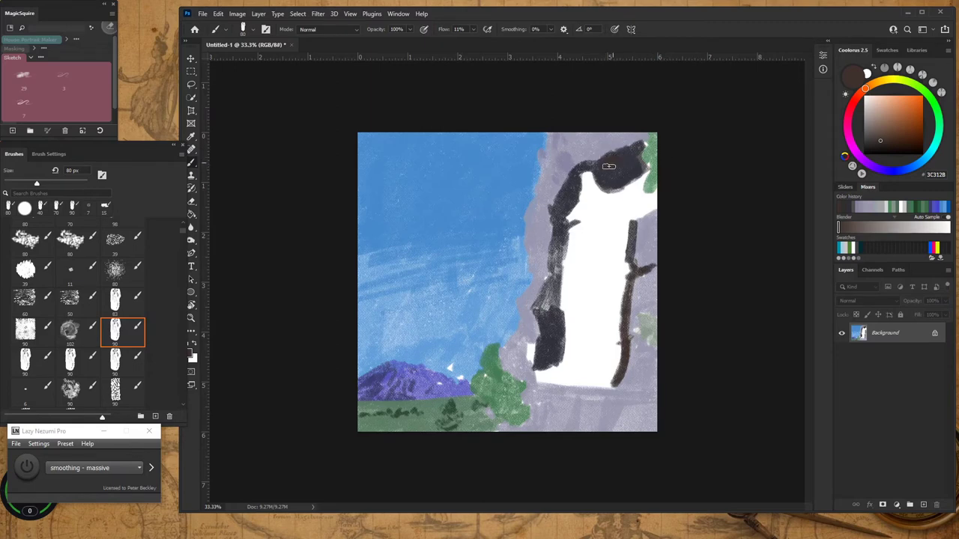
Step: Glaze dark brown #3C312B over the overhang shadow and cover the thin middle of the left-hand shadow with a lighter grey
{"action": "left_click_drag", "start_coordinate": [591, 167], "coordinate": [555, 209]}
{"action": "mouse_move", "coordinate": [634, 156]}
{"action": "left_mouse_down"}
{"action": "mouse_move", "coordinate": [601, 183]}
{"action": "mouse_move", "coordinate": [580, 170]}
{"action": "mouse_move", "coordinate": [575, 187]}
{"action": "mouse_move", "coordinate": [585, 166]}
{"action": "mouse_move", "coordinate": [566, 212]}
{"action": "left_mouse_up"}
{"action": "left_click", "coordinate": [871, 132]}
{"action": "mouse_move", "coordinate": [564, 285]}
{"action": "left_mouse_down"}
{"action": "mouse_move", "coordinate": [558, 253]}
{"action": "mouse_move", "coordinate": [554, 309]}
{"action": "mouse_move", "coordinate": [558, 255]}
{"action": "mouse_move", "coordinate": [539, 305]}
{"action": "mouse_move", "coordinate": [548, 297]}
{"action": "mouse_move", "coordinate": [552, 308]}
{"action": "mouse_move", "coordinate": [548, 277]}
{"action": "mouse_move", "coordinate": [540, 308]}
{"action": "mouse_move", "coordinate": [556, 240]}
{"action": "mouse_move", "coordinate": [552, 325]}
{"action": "mouse_move", "coordinate": [546, 306]}
{"action": "mouse_move", "coordinate": [541, 327]}
{"action": "mouse_move", "coordinate": [552, 306]}
{"action": "mouse_move", "coordinate": [556, 320]}
{"action": "mouse_move", "coordinate": [544, 297]}
{"action": "mouse_move", "coordinate": [559, 242]}
{"action": "mouse_move", "coordinate": [548, 303]}
{"action": "left_mouse_up"}
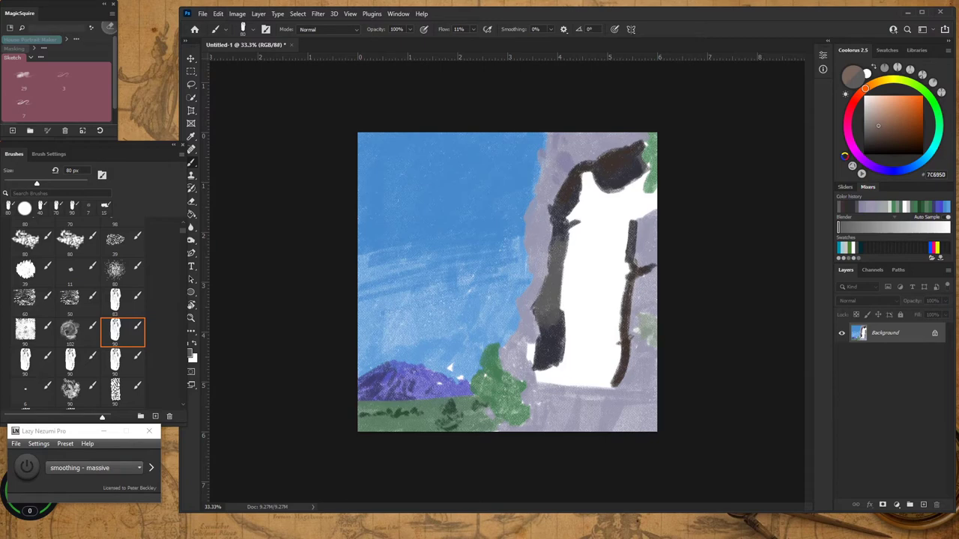
Step: Mix a warm brown #745D45 and paint the tomb's pediment recess and the thin slanted line beneath it with a 50 px brush
{"action": "left_click_drag", "start_coordinate": [878, 126], "coordinate": [878, 127]}
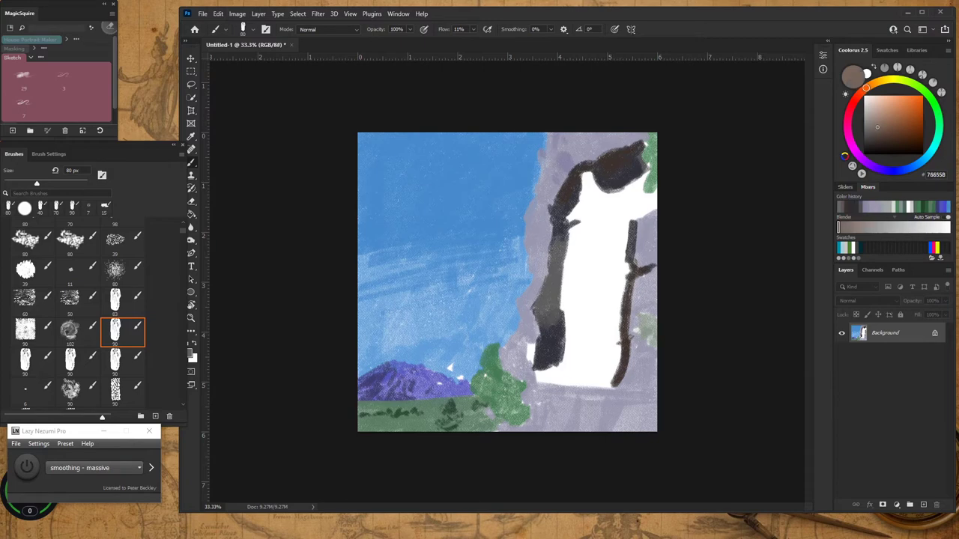
{"action": "mouse_move", "coordinate": [867, 88]}
{"action": "left_mouse_down"}
{"action": "mouse_move", "coordinate": [881, 81]}
{"action": "mouse_move", "coordinate": [862, 92]}
{"action": "left_mouse_up"}
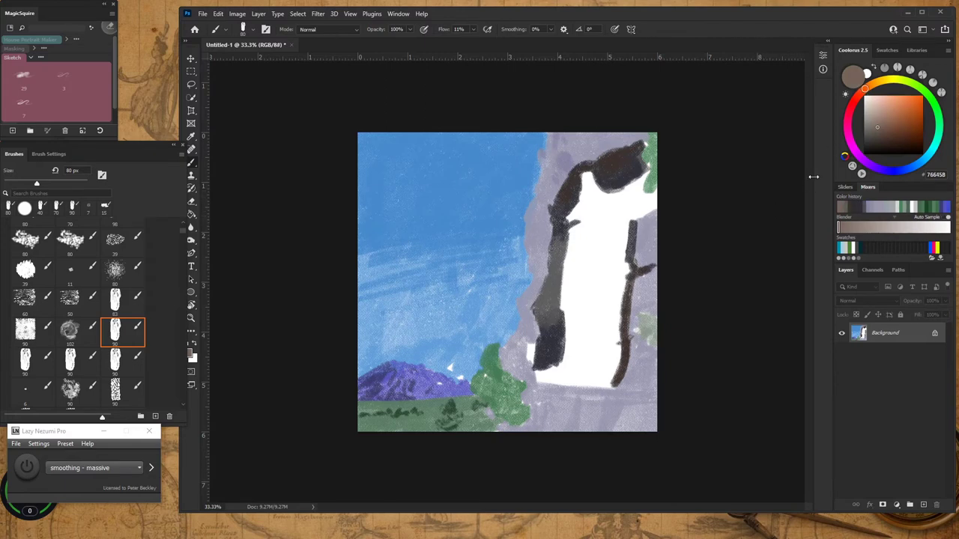
{"action": "left_click_drag", "start_coordinate": [865, 89], "coordinate": [883, 94]}
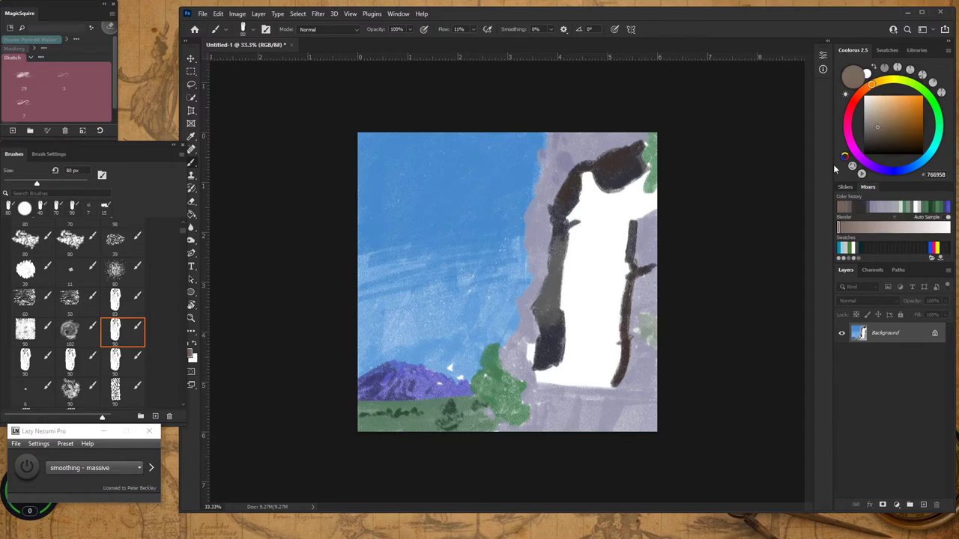
{"action": "mouse_move", "coordinate": [877, 127]}
{"action": "left_mouse_down"}
{"action": "mouse_move", "coordinate": [890, 114]}
{"action": "mouse_move", "coordinate": [888, 129]}
{"action": "left_mouse_up"}
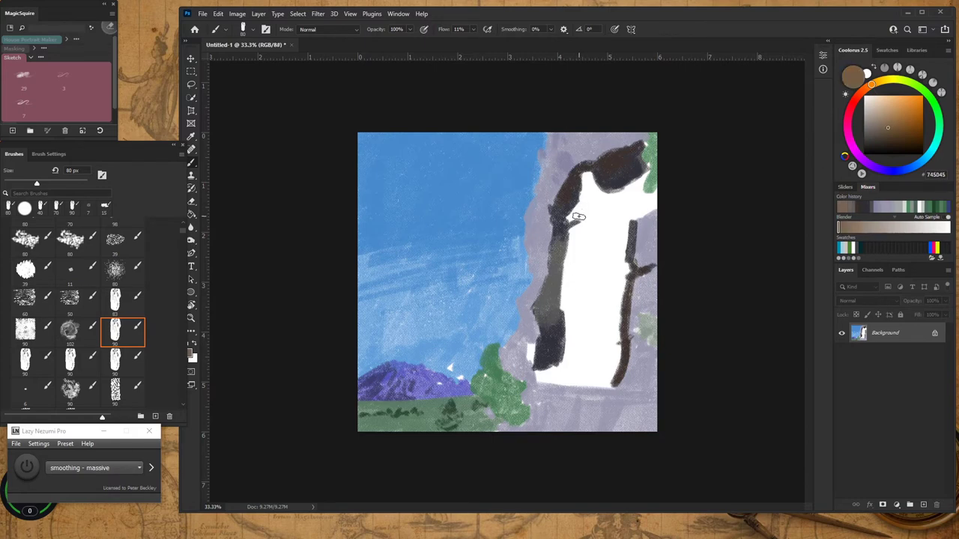
{"action": "mouse_move", "coordinate": [573, 218]}
{"action": "left_mouse_down"}
{"action": "mouse_move", "coordinate": [590, 198]}
{"action": "mouse_move", "coordinate": [615, 195]}
{"action": "mouse_move", "coordinate": [589, 203]}
{"action": "left_mouse_up"}
{"action": "key", "text": "bracketleft"}
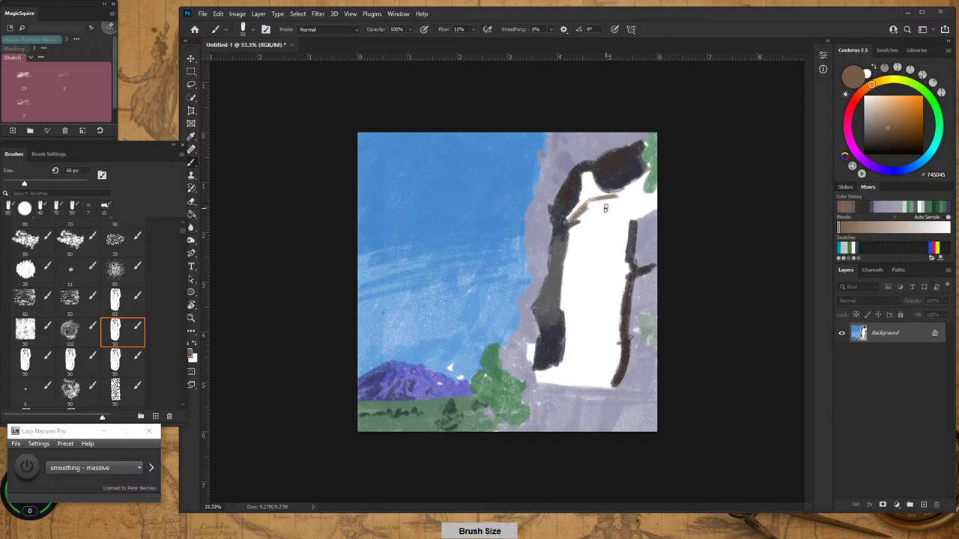
{"action": "left_click", "coordinate": [600, 200]}
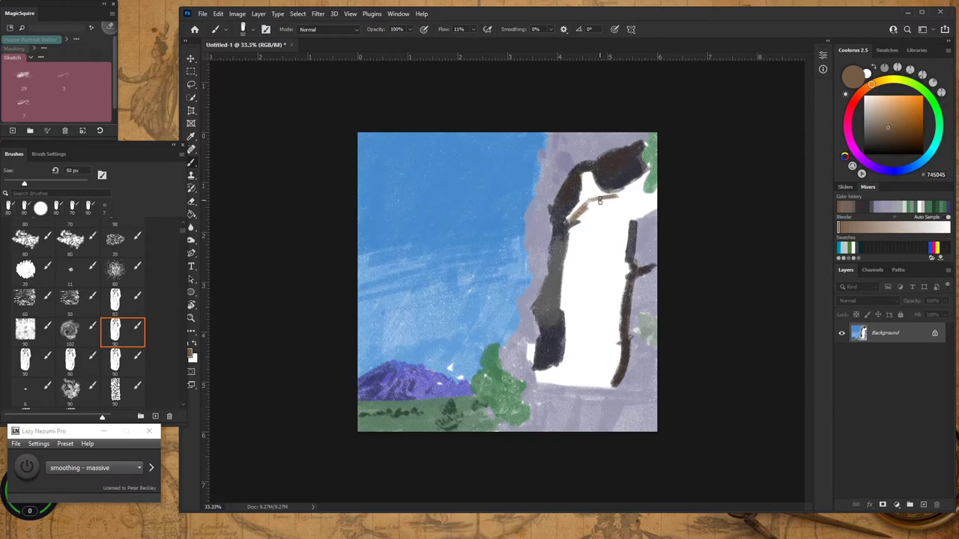
{"action": "key", "text": "bracketleft"}
{"action": "left_click_drag", "start_coordinate": [608, 200], "coordinate": [582, 215]}
{"action": "mouse_move", "coordinate": [586, 218]}
{"action": "left_mouse_down"}
{"action": "mouse_move", "coordinate": [624, 199]}
{"action": "mouse_move", "coordinate": [585, 217]}
{"action": "mouse_move", "coordinate": [624, 199]}
{"action": "mouse_move", "coordinate": [587, 212]}
{"action": "mouse_move", "coordinate": [593, 200]}
{"action": "mouse_move", "coordinate": [581, 215]}
{"action": "mouse_move", "coordinate": [621, 199]}
{"action": "mouse_move", "coordinate": [579, 213]}
{"action": "left_mouse_up"}
{"action": "mouse_move", "coordinate": [590, 225]}
{"action": "left_mouse_down"}
{"action": "mouse_move", "coordinate": [629, 205]}
{"action": "mouse_move", "coordinate": [579, 228]}
{"action": "left_mouse_up"}
Step: Mix a light tan #CEB79E and paint the stone around the pediment recess up to the overhang shadow
{"action": "left_click", "coordinate": [877, 109]}
{"action": "left_click_drag", "start_coordinate": [878, 109], "coordinate": [879, 108]}
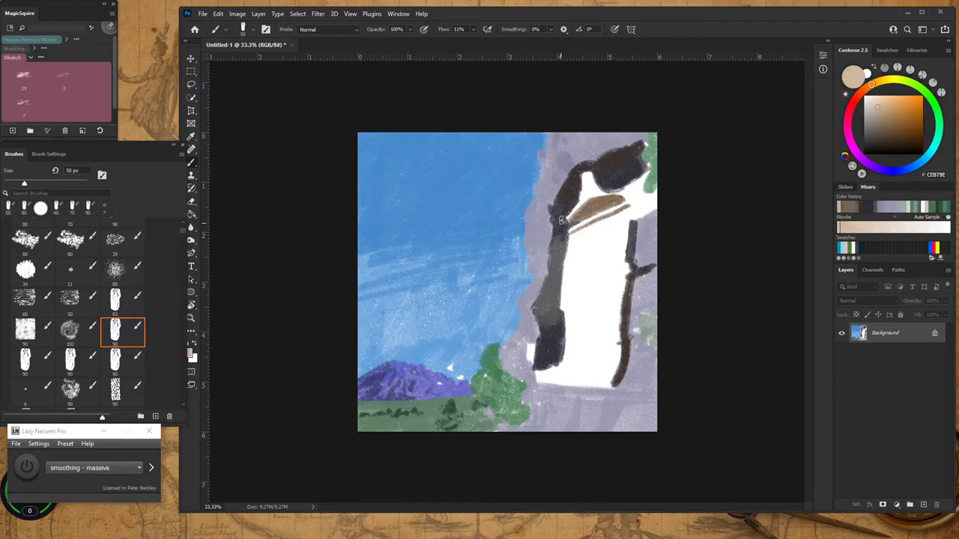
{"action": "left_click_drag", "start_coordinate": [581, 199], "coordinate": [591, 182]}
{"action": "mouse_move", "coordinate": [607, 193]}
{"action": "left_mouse_down"}
{"action": "mouse_move", "coordinate": [643, 177]}
{"action": "mouse_move", "coordinate": [638, 193]}
{"action": "mouse_move", "coordinate": [625, 191]}
{"action": "mouse_move", "coordinate": [628, 203]}
{"action": "mouse_move", "coordinate": [646, 176]}
{"action": "left_mouse_up"}
{"action": "left_click_drag", "start_coordinate": [581, 223], "coordinate": [622, 204]}
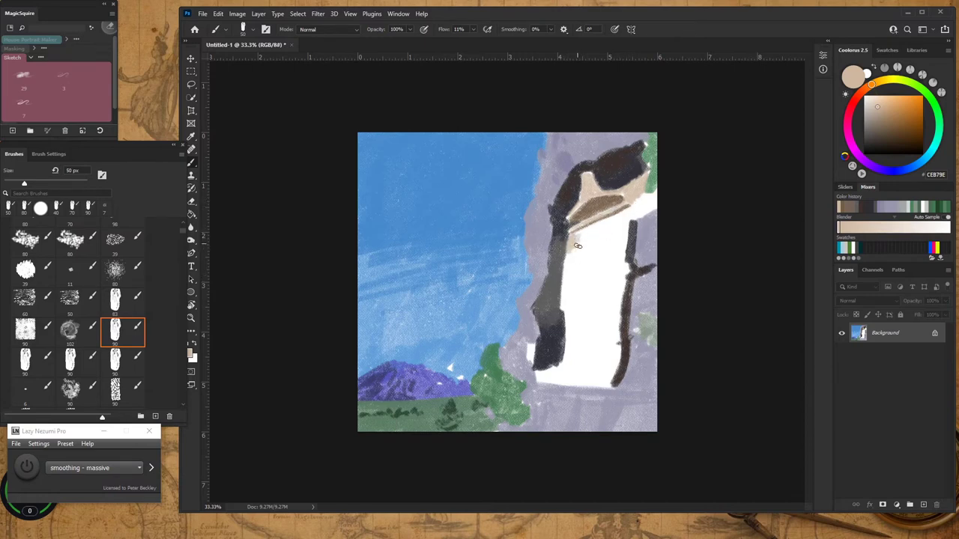
Step: Enlarge the brush to 200 px and fill the white tomb facade with broad strokes of tan #CEB79E
{"action": "key", "text": "bracketright"}
{"action": "key", "text": "bracketright"}
{"action": "key", "text": "bracketright"}
{"action": "key", "text": "bracketright"}
{"action": "key", "text": "bracketright"}
{"action": "key", "text": "bracketright"}
{"action": "key", "text": "bracketright"}
{"action": "key", "text": "bracketright"}
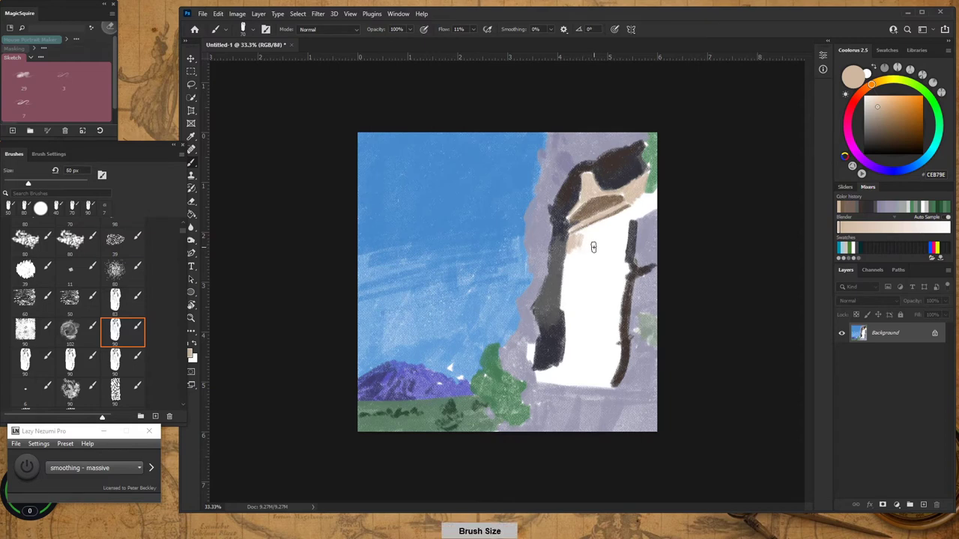
{"action": "key", "text": "bracketright"}
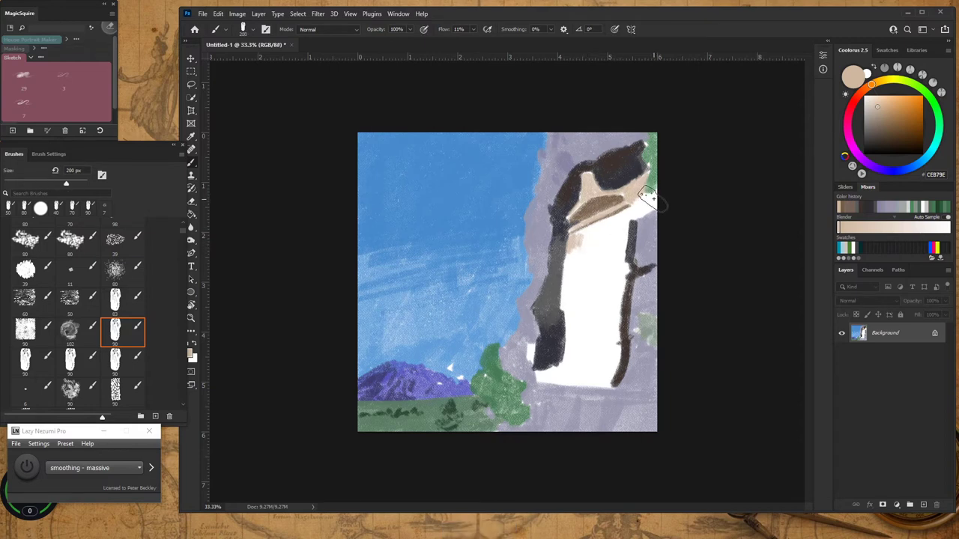
{"action": "left_click_drag", "start_coordinate": [626, 218], "coordinate": [616, 284]}
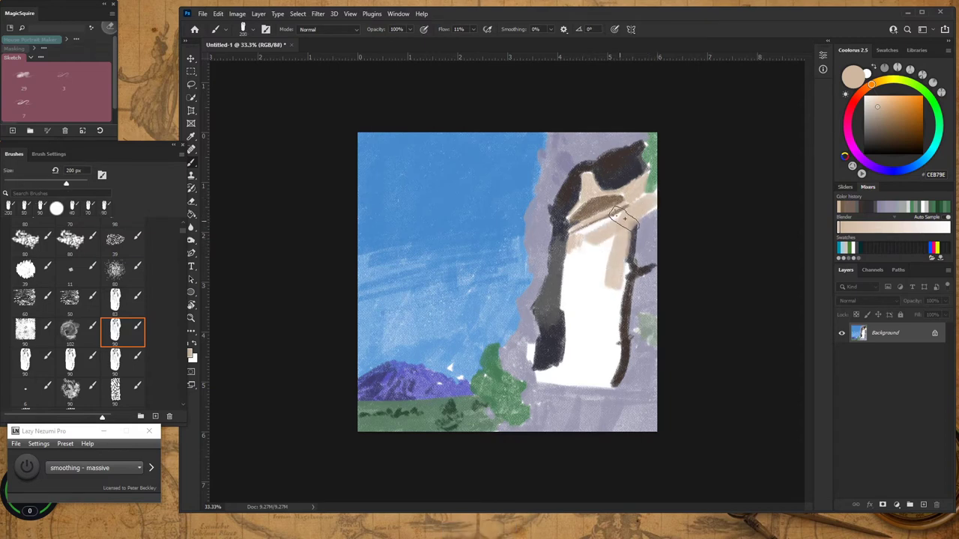
{"action": "mouse_move", "coordinate": [599, 232]}
{"action": "left_mouse_down"}
{"action": "mouse_move", "coordinate": [564, 306]}
{"action": "mouse_move", "coordinate": [586, 235]}
{"action": "mouse_move", "coordinate": [581, 300]}
{"action": "mouse_move", "coordinate": [598, 236]}
{"action": "mouse_move", "coordinate": [599, 309]}
{"action": "mouse_move", "coordinate": [612, 251]}
{"action": "mouse_move", "coordinate": [624, 245]}
{"action": "mouse_move", "coordinate": [615, 322]}
{"action": "mouse_move", "coordinate": [574, 305]}
{"action": "mouse_move", "coordinate": [574, 358]}
{"action": "mouse_move", "coordinate": [593, 357]}
{"action": "mouse_move", "coordinate": [606, 309]}
{"action": "mouse_move", "coordinate": [617, 316]}
{"action": "mouse_move", "coordinate": [596, 368]}
{"action": "mouse_move", "coordinate": [547, 378]}
{"action": "mouse_move", "coordinate": [600, 381]}
{"action": "mouse_move", "coordinate": [612, 367]}
{"action": "mouse_move", "coordinate": [603, 378]}
{"action": "mouse_move", "coordinate": [571, 369]}
{"action": "mouse_move", "coordinate": [558, 377]}
{"action": "mouse_move", "coordinate": [619, 338]}
{"action": "mouse_move", "coordinate": [580, 371]}
{"action": "mouse_move", "coordinate": [531, 344]}
{"action": "left_mouse_up"}
Step: Clean up the facade's tan edges with a 100 px brush and even out its surface with a 175 px brush
{"action": "key", "text": "bracketleft"}
{"action": "key", "text": "bracketleft"}
{"action": "key", "text": "bracketleft"}
{"action": "key", "text": "bracketleft"}
{"action": "key", "text": "bracketleft"}
{"action": "key", "text": "bracketleft"}
{"action": "key", "text": "bracketleft"}
{"action": "key", "text": "bracketleft"}
{"action": "key", "text": "bracketright"}
{"action": "key", "text": "bracketright"}
{"action": "key", "text": "bracketright"}
{"action": "key", "text": "bracketright"}
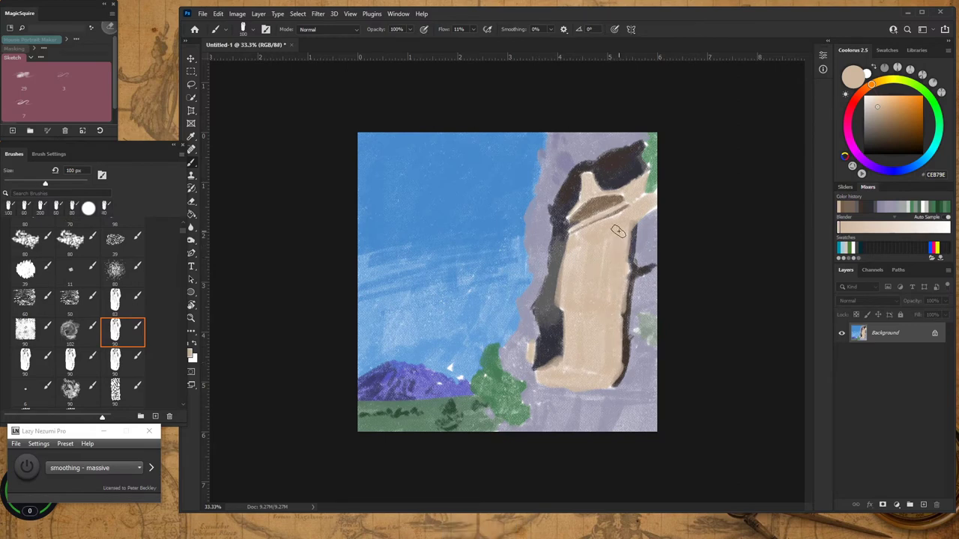
{"action": "key", "text": "bracketright"}
{"action": "key", "text": "bracketright"}
{"action": "key", "text": "bracketright"}
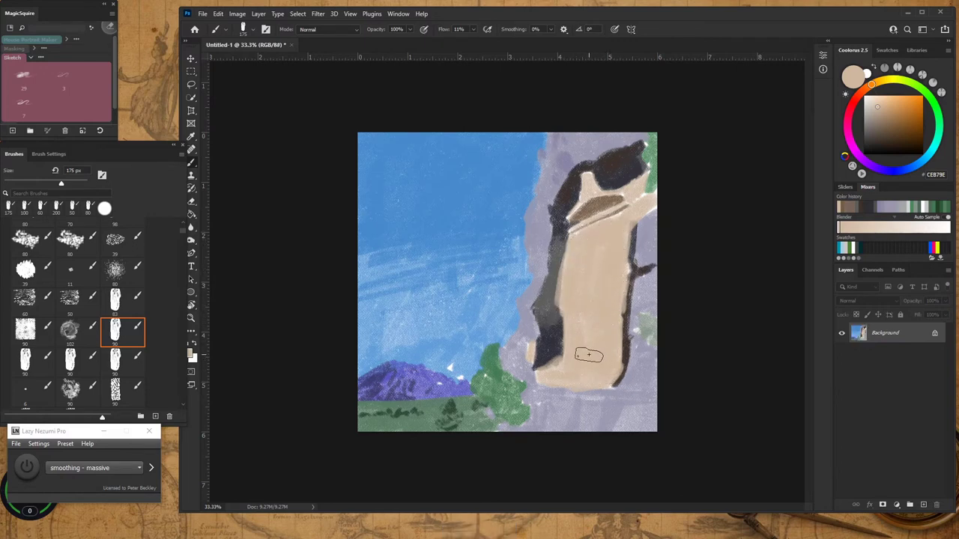
Step: Reduce the brush to 50 px, mix a brown #785D41 and deepen the pediment recess with it
{"action": "key", "text": "["}
{"action": "key", "text": "["}
{"action": "key", "text": "["}
{"action": "key", "text": "["}
{"action": "key", "text": "["}
{"action": "key", "text": "["}
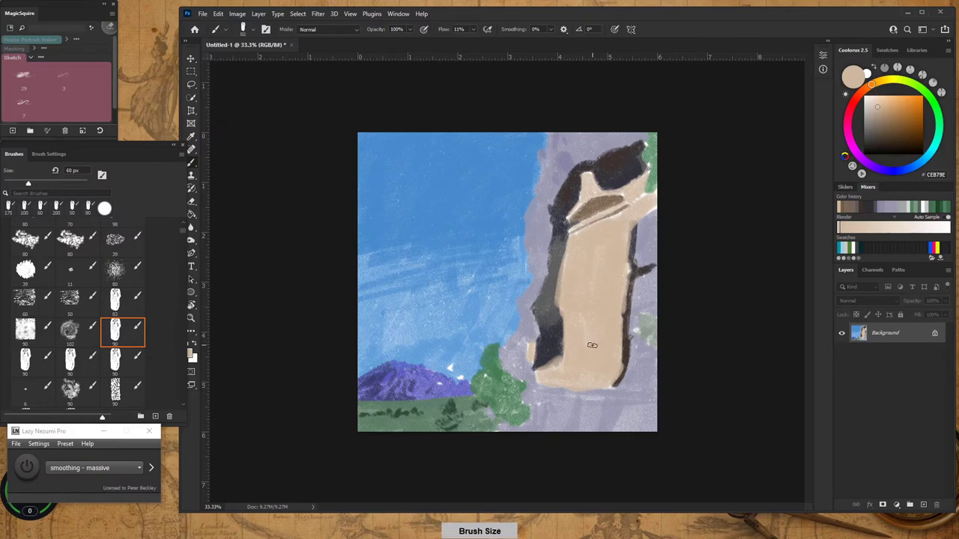
{"action": "key", "text": "bracketleft"}
{"action": "key", "text": "bracketleft"}
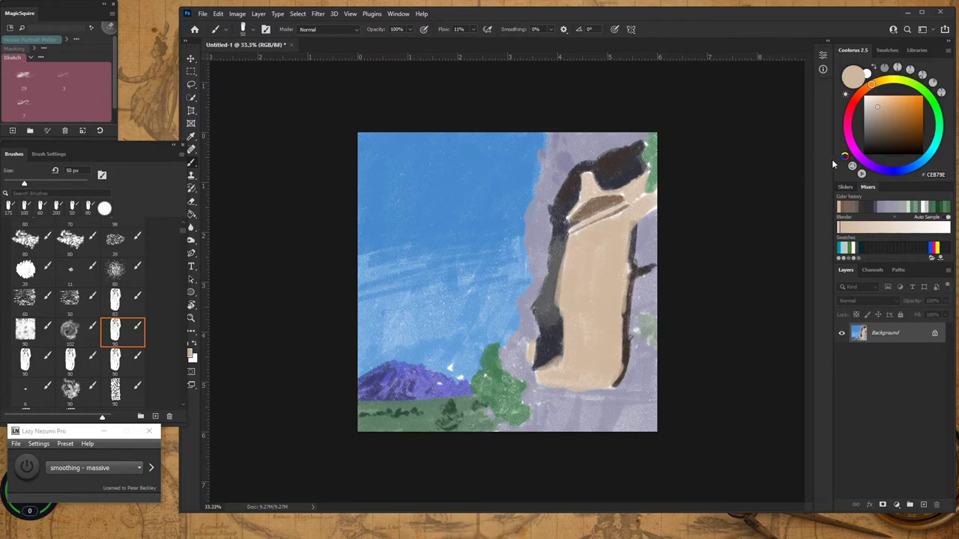
{"action": "left_click", "coordinate": [881, 125]}
{"action": "left_click_drag", "start_coordinate": [891, 126], "coordinate": [890, 128]}
{"action": "left_click_drag", "start_coordinate": [587, 210], "coordinate": [596, 207]}
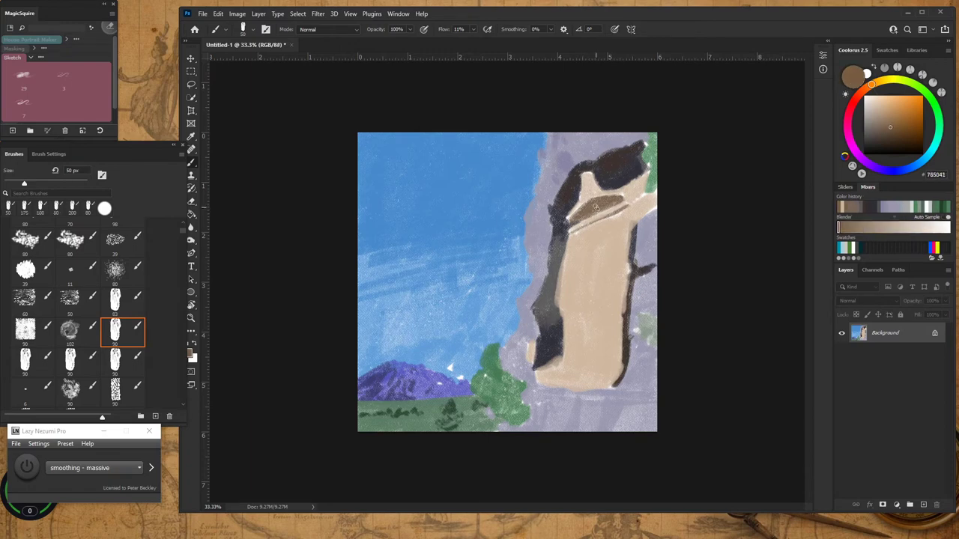
Step: Mix a lighter brown #A58562 and shade the right side of the upright ornament on top of the pediment
{"action": "left_click", "coordinate": [888, 117]}
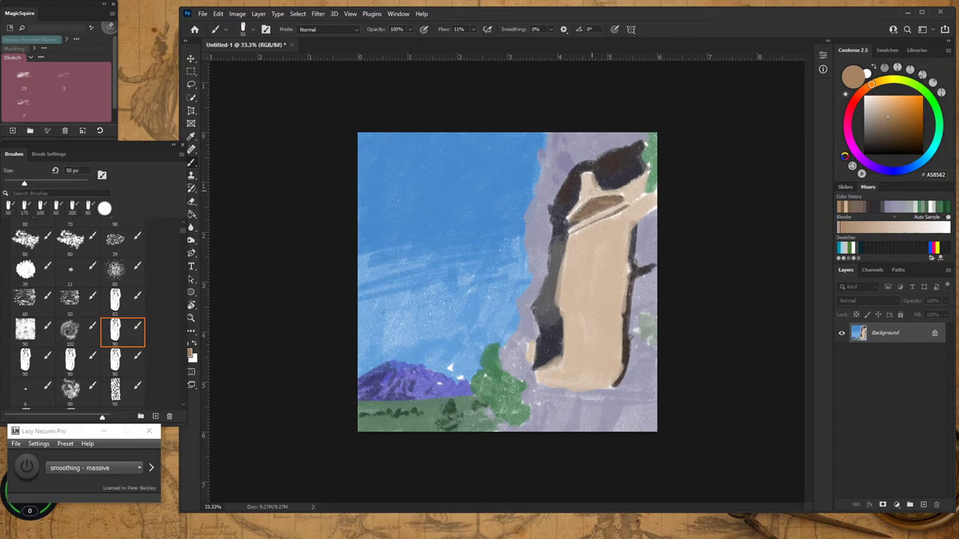
{"action": "key", "text": "ctrl+plus"}
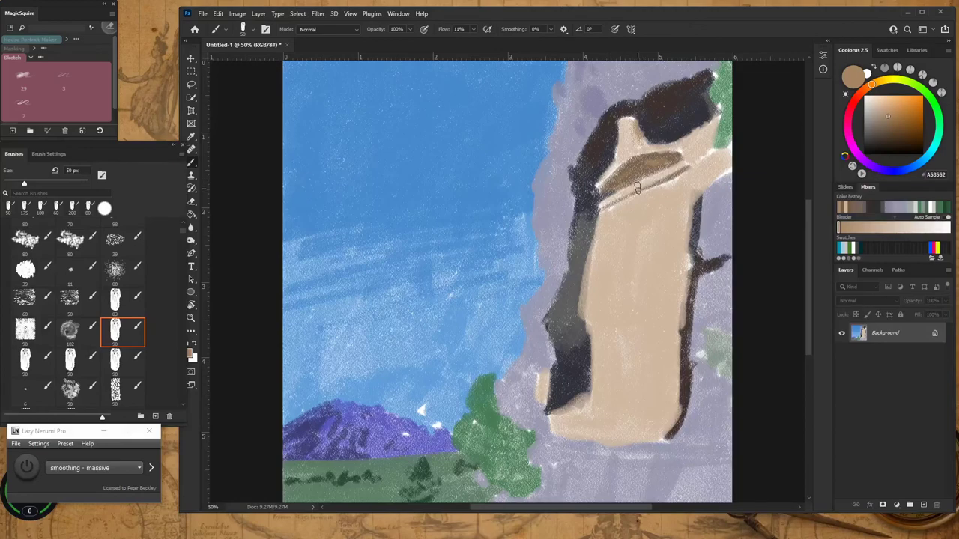
{"action": "key", "text": "space"}
{"action": "left_click_drag", "start_coordinate": [638, 187], "coordinate": [545, 255]}
{"action": "key", "text": "ctrl+plus"}
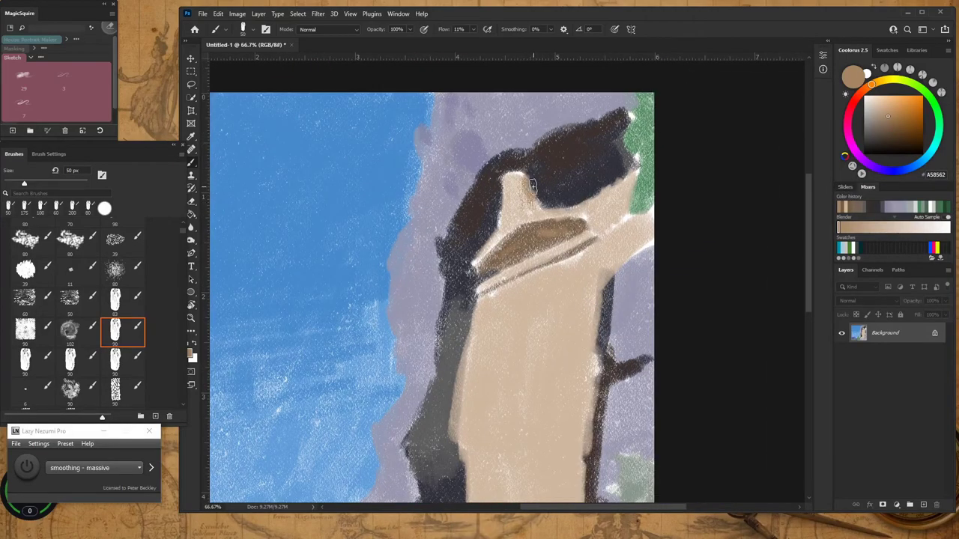
{"action": "key", "text": "ctrl+plus"}
{"action": "mouse_move", "coordinate": [522, 124]}
{"action": "left_mouse_down"}
{"action": "mouse_move", "coordinate": [532, 176]}
{"action": "mouse_move", "coordinate": [555, 171]}
{"action": "mouse_move", "coordinate": [551, 154]}
{"action": "mouse_move", "coordinate": [538, 161]}
{"action": "mouse_move", "coordinate": [524, 128]}
{"action": "left_mouse_up"}
{"action": "mouse_move", "coordinate": [522, 124]}
{"action": "left_mouse_down"}
{"action": "mouse_move", "coordinate": [523, 149]}
{"action": "mouse_move", "coordinate": [520, 125]}
{"action": "left_mouse_up"}
Step: Darken the right edge of the upright ornament above the pediment with brown #745C42
{"action": "left_click", "coordinate": [890, 125]}
{"action": "left_click_drag", "start_coordinate": [890, 125], "coordinate": [889, 127]}
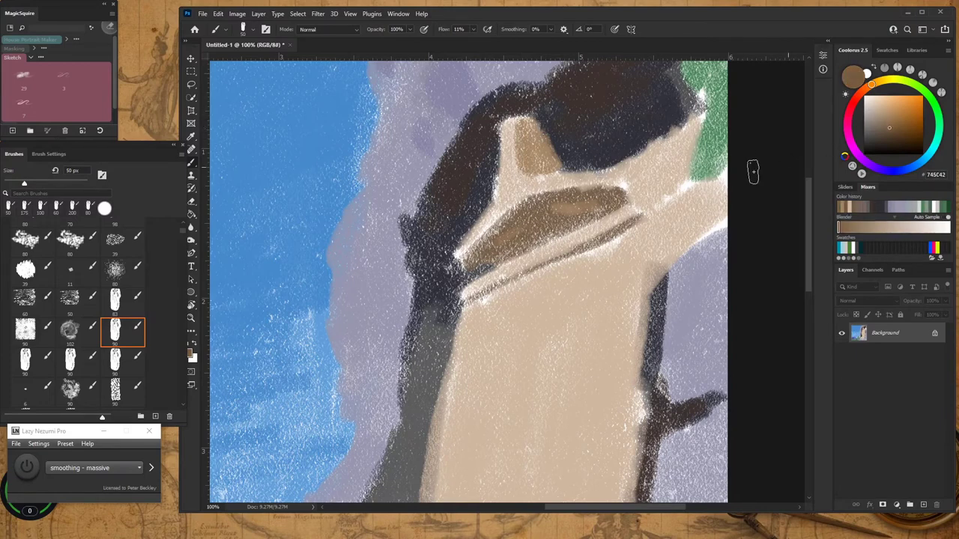
{"action": "mouse_move", "coordinate": [547, 155]}
{"action": "left_mouse_down"}
{"action": "mouse_move", "coordinate": [533, 129]}
{"action": "mouse_move", "coordinate": [558, 168]}
{"action": "mouse_move", "coordinate": [553, 177]}
{"action": "mouse_move", "coordinate": [559, 170]}
{"action": "left_mouse_up"}
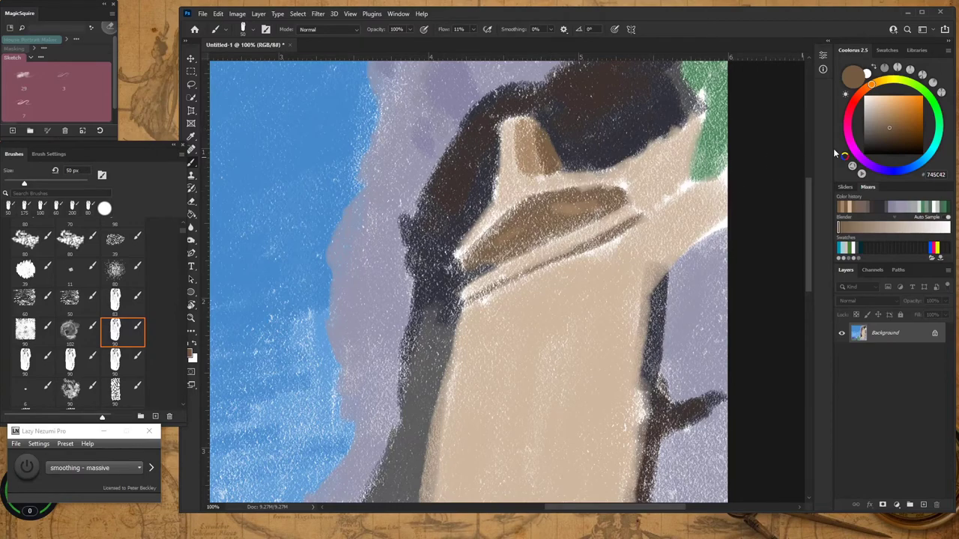
Step: Mix a dark brown #463828 and add the deepest shadow along the upright ornament's right edge
{"action": "left_click", "coordinate": [890, 137]}
{"action": "key", "text": "ctrl+plus"}
{"action": "key", "text": "ctrl+plus"}
{"action": "key", "text": "ctrl+plus"}
{"action": "key", "text": "ctrl+plus"}
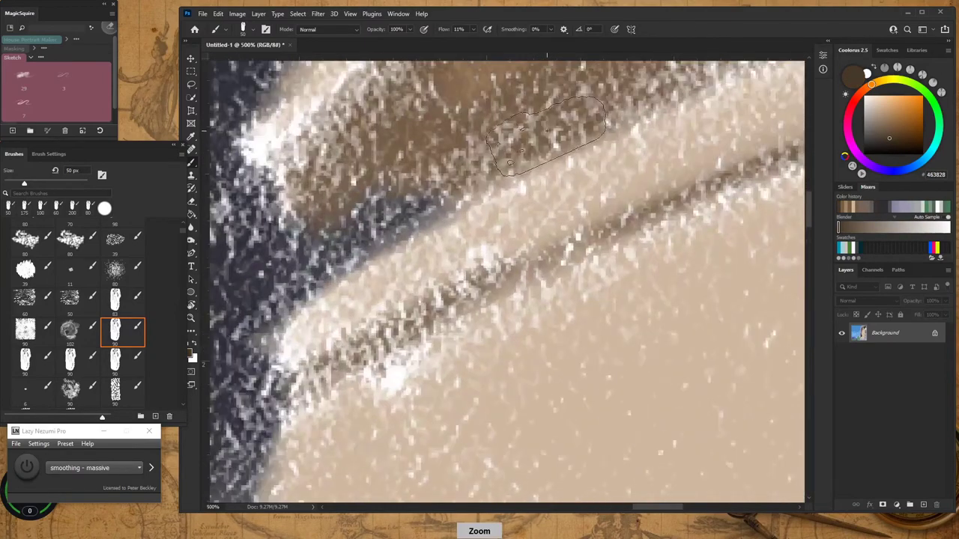
{"action": "key", "text": "ctrl+minus"}
{"action": "key", "text": "ctrl+minus"}
{"action": "key", "text": "ctrl+minus"}
{"action": "key", "text": "ctrl+minus"}
{"action": "key", "text": "ctrl+minus"}
{"action": "key", "text": "ctrl+plus"}
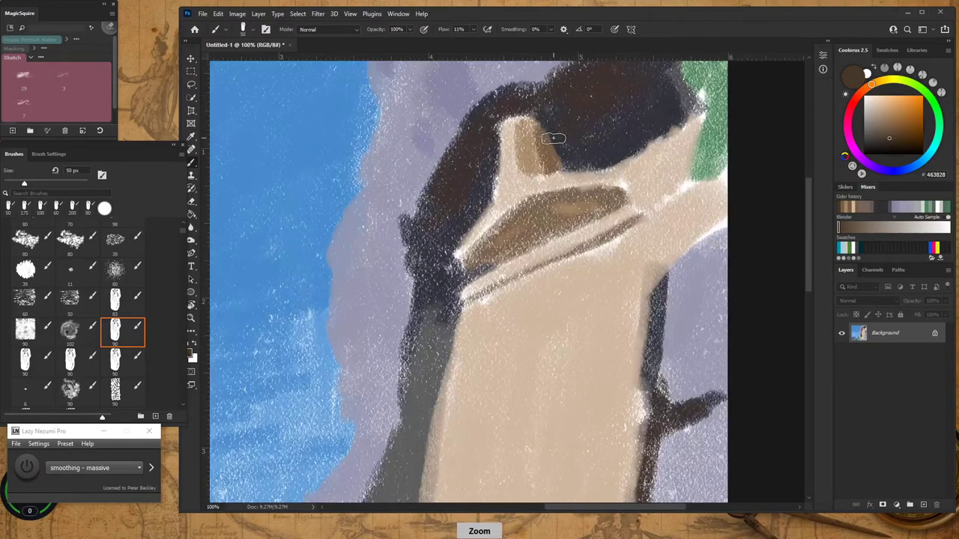
{"action": "left_click_drag", "start_coordinate": [547, 133], "coordinate": [549, 141]}
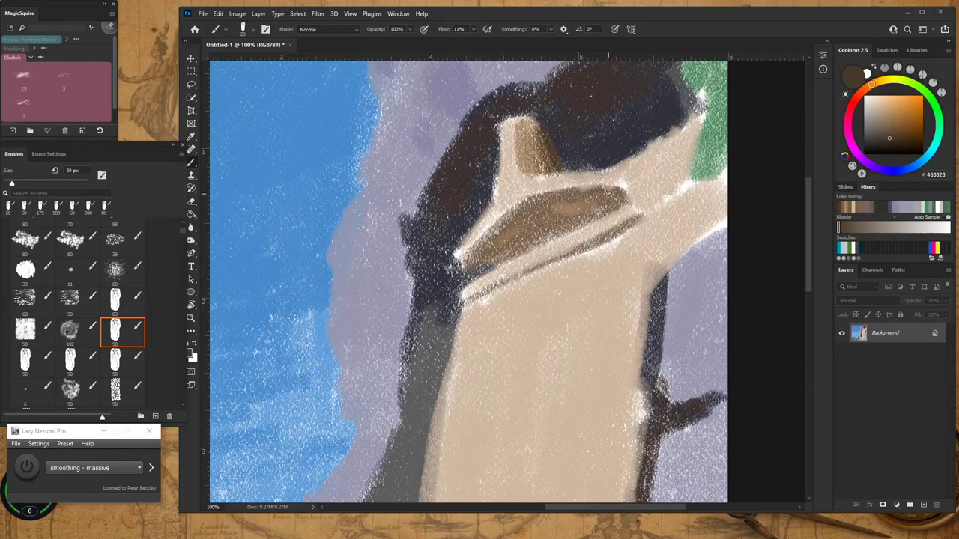
Step: Add #463828 shadow accents along the pediment recess's upper edge and in its lower left corner with a 20 px brush
{"action": "left_click_drag", "start_coordinate": [585, 193], "coordinate": [606, 202]}
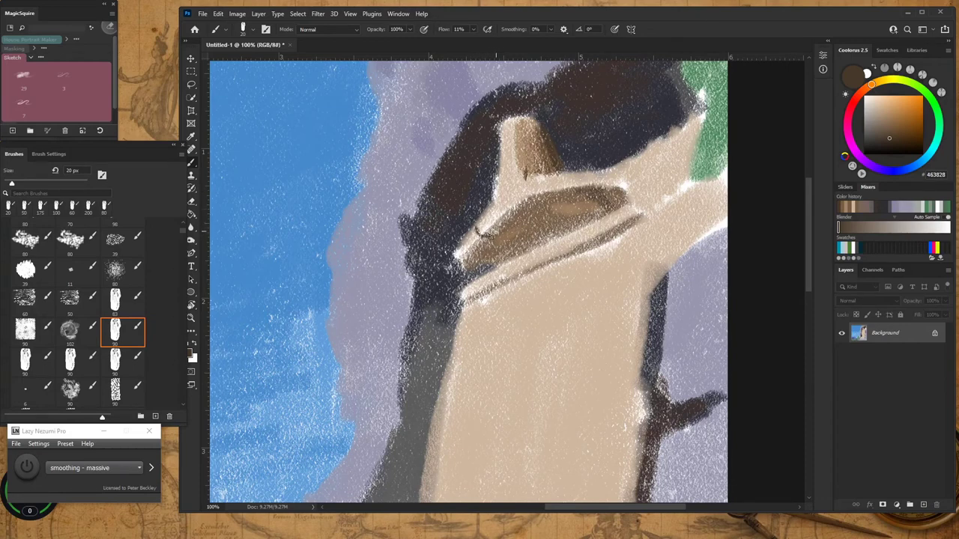
{"action": "mouse_move", "coordinate": [496, 230]}
{"action": "left_mouse_down"}
{"action": "mouse_move", "coordinate": [473, 255]}
{"action": "mouse_move", "coordinate": [494, 258]}
{"action": "mouse_move", "coordinate": [478, 275]}
{"action": "left_mouse_up"}
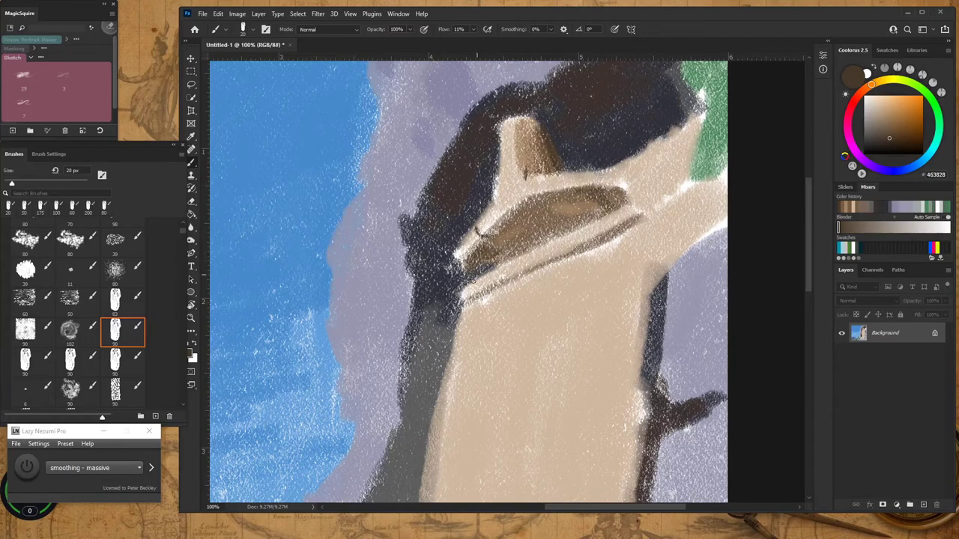
{"action": "mouse_move", "coordinate": [484, 242]}
{"action": "left_mouse_down"}
{"action": "mouse_move", "coordinate": [466, 257]}
{"action": "mouse_move", "coordinate": [475, 263]}
{"action": "left_mouse_up"}
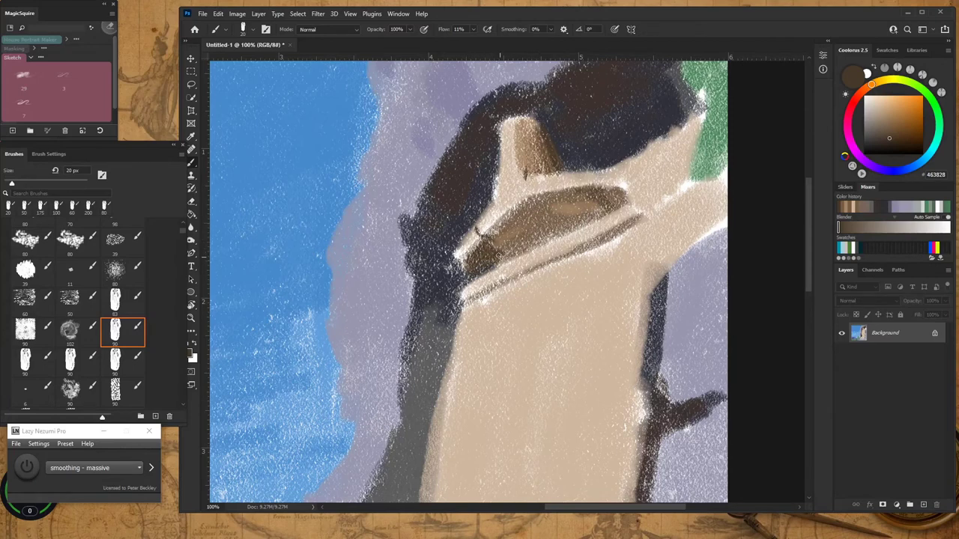
Step: Deepen the shading inside the pediment recess and sketch the tops and short sides of three openings below it in #6F5845
{"action": "mouse_move", "coordinate": [538, 233]}
{"action": "left_mouse_down"}
{"action": "mouse_move", "coordinate": [506, 255]}
{"action": "mouse_move", "coordinate": [607, 216]}
{"action": "left_mouse_up"}
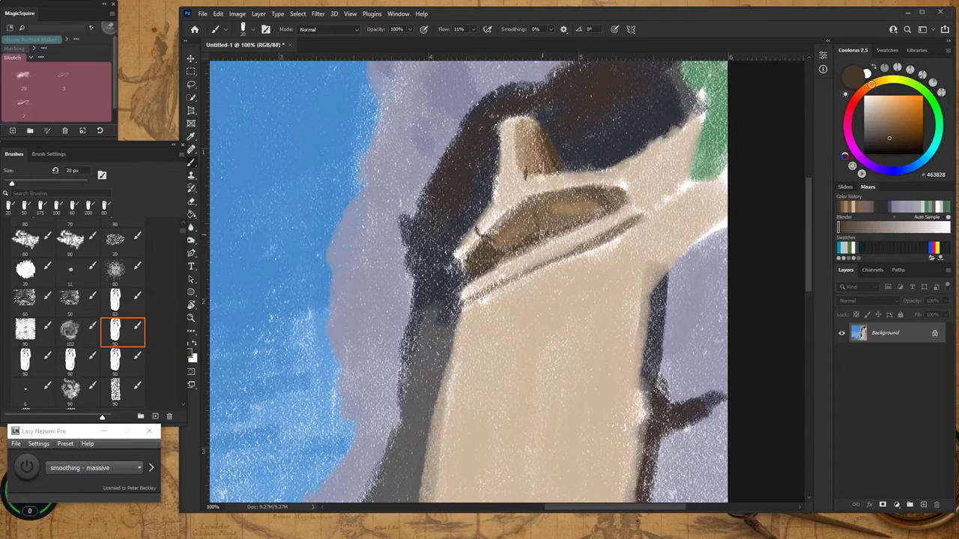
{"action": "key", "text": "alt"}
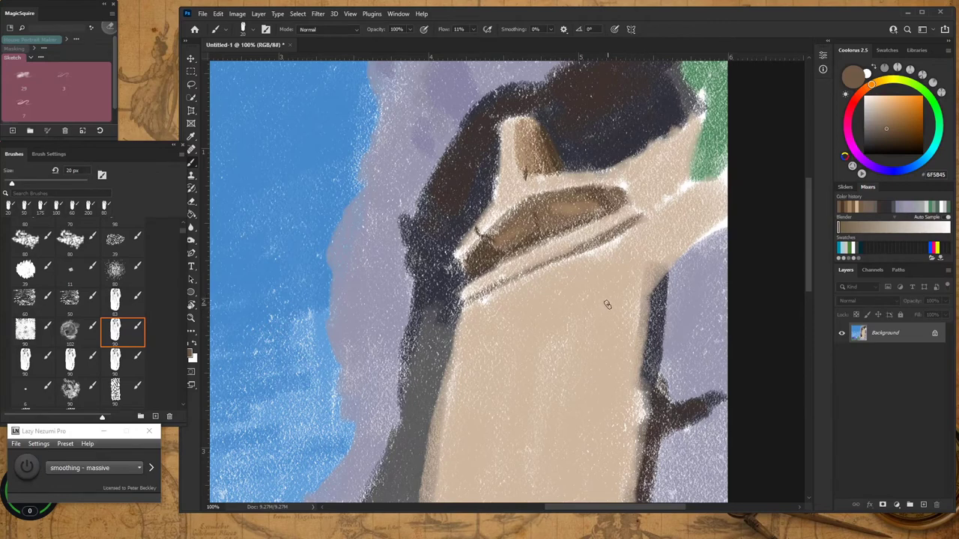
{"action": "left_click_drag", "start_coordinate": [605, 300], "coordinate": [609, 299]}
{"action": "left_click_drag", "start_coordinate": [541, 323], "coordinate": [511, 333]}
{"action": "mouse_move", "coordinate": [475, 344]}
{"action": "left_mouse_down"}
{"action": "mouse_move", "coordinate": [468, 378]}
{"action": "mouse_move", "coordinate": [502, 351]}
{"action": "mouse_move", "coordinate": [491, 342]}
{"action": "mouse_move", "coordinate": [488, 361]}
{"action": "mouse_move", "coordinate": [490, 349]}
{"action": "mouse_move", "coordinate": [516, 347]}
{"action": "mouse_move", "coordinate": [511, 339]}
{"action": "mouse_move", "coordinate": [509, 365]}
{"action": "mouse_move", "coordinate": [509, 355]}
{"action": "mouse_move", "coordinate": [539, 344]}
{"action": "left_mouse_up"}
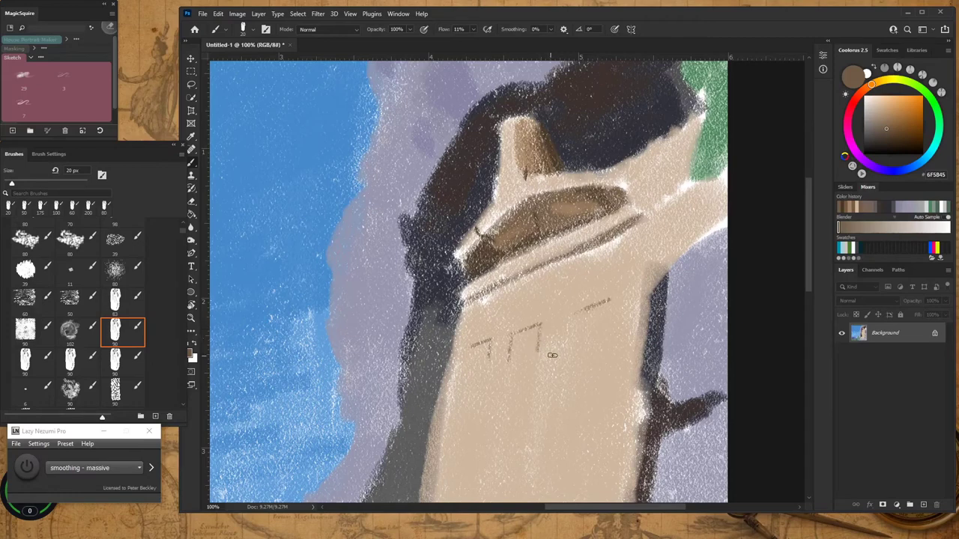
{"action": "left_click_drag", "start_coordinate": [578, 315], "coordinate": [575, 344]}
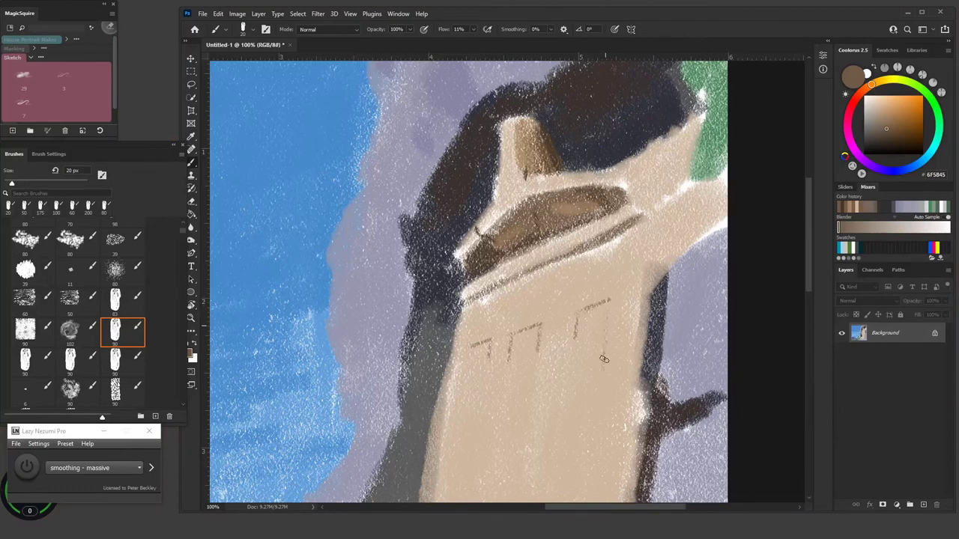
Step: Draw the tall right opening's right edge down the facade with the 20 px brush, thickening its lower end
{"action": "left_click_drag", "start_coordinate": [604, 360], "coordinate": [605, 367]}
{"action": "left_click_drag", "start_coordinate": [604, 398], "coordinate": [603, 413]}
{"action": "left_click_drag", "start_coordinate": [607, 411], "coordinate": [610, 437]}
{"action": "left_click_drag", "start_coordinate": [604, 421], "coordinate": [602, 427]}
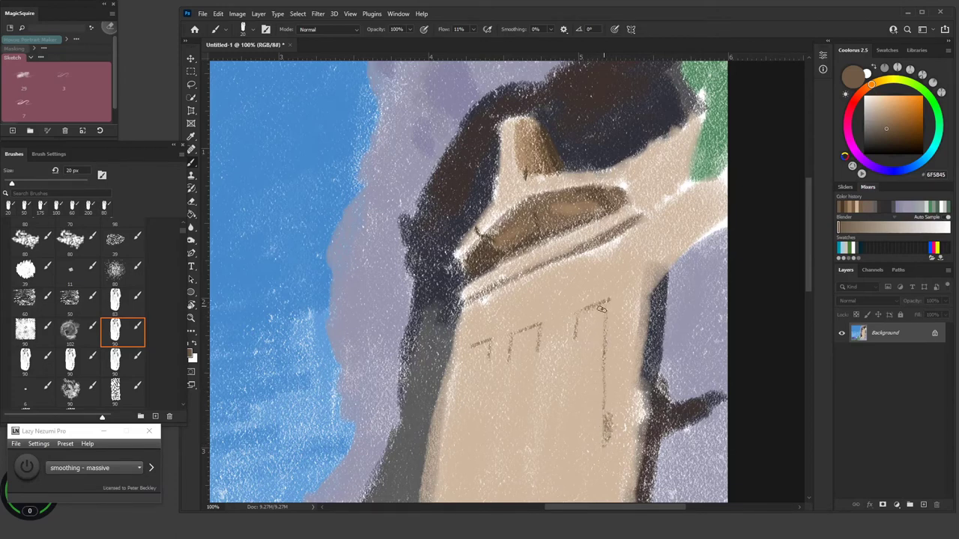
Step: Enlarge the brush to 70 px and fill the upper part of the tall right opening with #6F5845
{"action": "key", "text": "bracketright"}
{"action": "key", "text": "bracketright"}
{"action": "key", "text": "bracketright"}
{"action": "key", "text": "bracketright"}
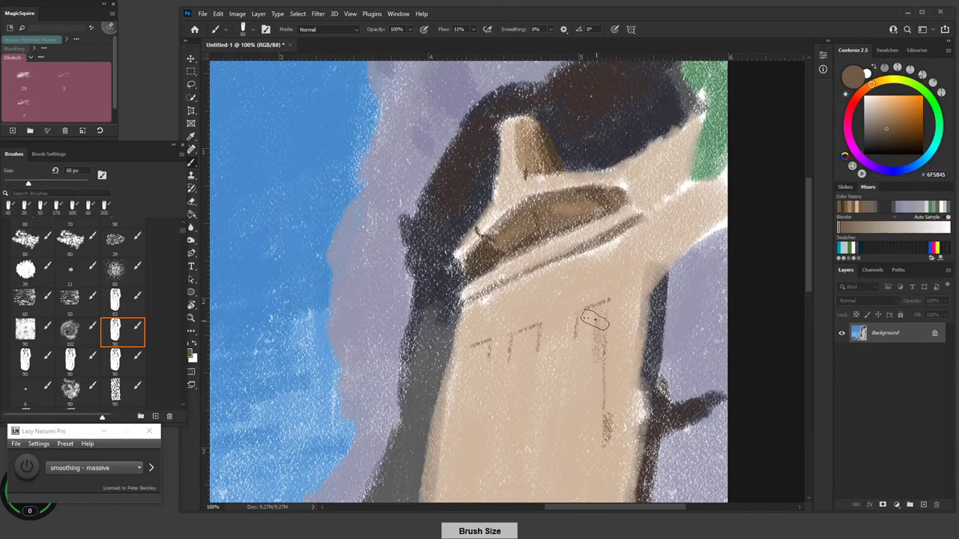
{"action": "key", "text": "bracketright"}
{"action": "mouse_move", "coordinate": [594, 321]}
{"action": "left_mouse_down"}
{"action": "mouse_move", "coordinate": [577, 385]}
{"action": "mouse_move", "coordinate": [596, 307]}
{"action": "mouse_move", "coordinate": [592, 399]}
{"action": "mouse_move", "coordinate": [602, 304]}
{"action": "mouse_move", "coordinate": [594, 411]}
{"action": "mouse_move", "coordinate": [590, 423]}
{"action": "mouse_move", "coordinate": [585, 325]}
{"action": "mouse_move", "coordinate": [572, 423]}
{"action": "mouse_move", "coordinate": [575, 362]}
{"action": "mouse_move", "coordinate": [588, 379]}
{"action": "mouse_move", "coordinate": [596, 444]}
{"action": "mouse_move", "coordinate": [605, 428]}
{"action": "mouse_move", "coordinate": [592, 443]}
{"action": "mouse_move", "coordinate": [591, 328]}
{"action": "mouse_move", "coordinate": [576, 409]}
{"action": "mouse_move", "coordinate": [587, 314]}
{"action": "mouse_move", "coordinate": [575, 344]}
{"action": "mouse_move", "coordinate": [590, 401]}
{"action": "mouse_move", "coordinate": [595, 309]}
{"action": "mouse_move", "coordinate": [595, 451]}
{"action": "mouse_move", "coordinate": [614, 291]}
{"action": "mouse_move", "coordinate": [597, 259]}
{"action": "mouse_move", "coordinate": [600, 224]}
{"action": "left_mouse_up"}
Step: Extend the tall right opening down the facade and fill it solidly with #6F5845 using the 70 px brush
{"action": "key", "text": "space"}
{"action": "key", "text": "space"}
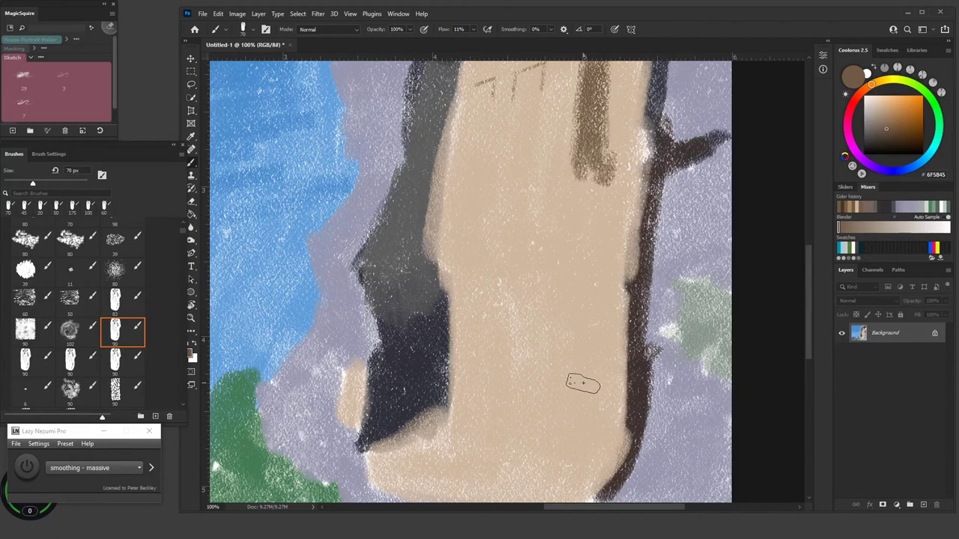
{"action": "mouse_move", "coordinate": [581, 382]}
{"action": "left_mouse_down"}
{"action": "mouse_move", "coordinate": [590, 381]}
{"action": "mouse_move", "coordinate": [577, 380]}
{"action": "mouse_move", "coordinate": [593, 342]}
{"action": "mouse_move", "coordinate": [578, 368]}
{"action": "mouse_move", "coordinate": [593, 326]}
{"action": "mouse_move", "coordinate": [591, 343]}
{"action": "left_mouse_up"}
{"action": "mouse_move", "coordinate": [610, 212]}
{"action": "left_mouse_down"}
{"action": "mouse_move", "coordinate": [606, 187]}
{"action": "mouse_move", "coordinate": [605, 238]}
{"action": "mouse_move", "coordinate": [603, 182]}
{"action": "mouse_move", "coordinate": [606, 266]}
{"action": "mouse_move", "coordinate": [603, 180]}
{"action": "mouse_move", "coordinate": [601, 339]}
{"action": "mouse_move", "coordinate": [601, 180]}
{"action": "mouse_move", "coordinate": [599, 343]}
{"action": "mouse_move", "coordinate": [602, 171]}
{"action": "left_mouse_up"}
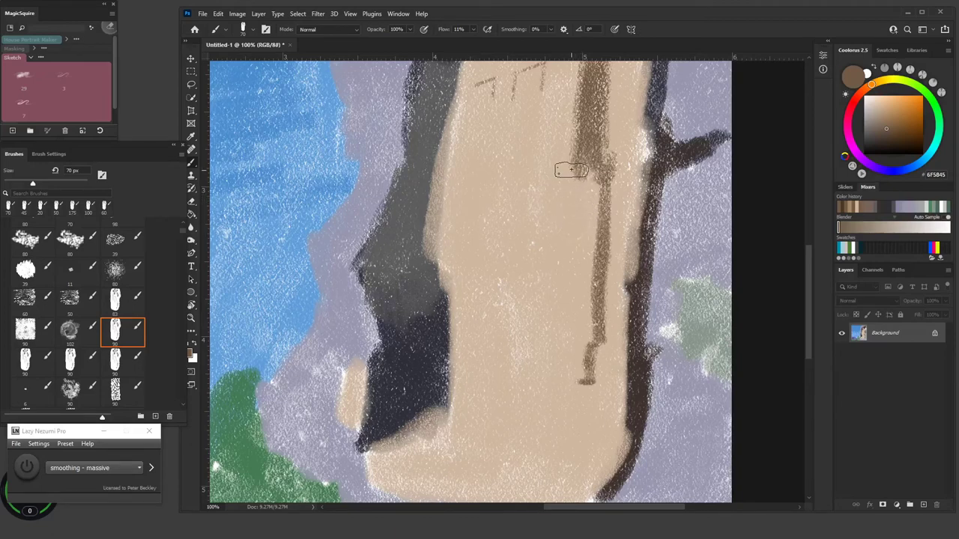
{"action": "left_click_drag", "start_coordinate": [571, 75], "coordinate": [575, 335]}
{"action": "mouse_move", "coordinate": [589, 196]}
{"action": "left_mouse_down"}
{"action": "mouse_move", "coordinate": [589, 161]}
{"action": "mouse_move", "coordinate": [575, 219]}
{"action": "mouse_move", "coordinate": [574, 368]}
{"action": "mouse_move", "coordinate": [587, 258]}
{"action": "left_mouse_up"}
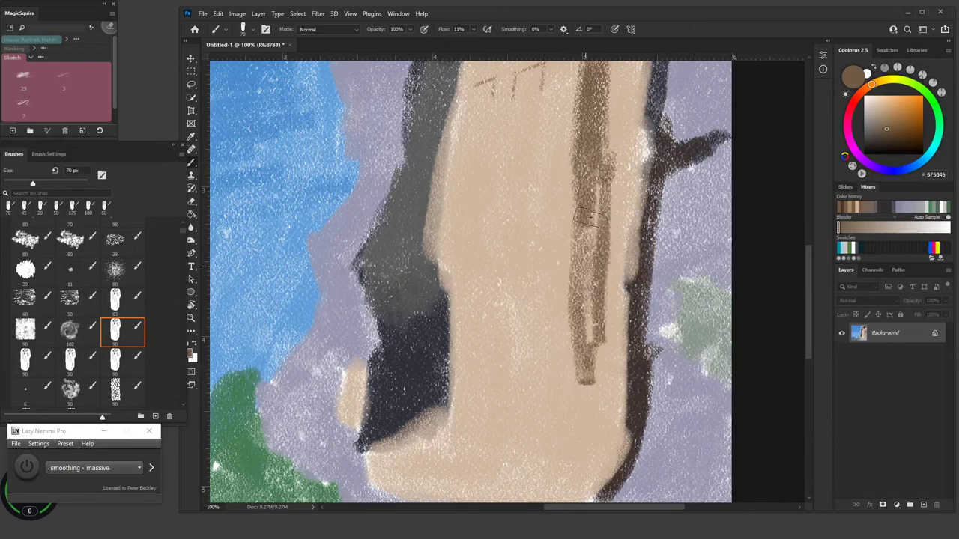
{"action": "mouse_move", "coordinate": [591, 218]}
{"action": "left_mouse_down"}
{"action": "mouse_move", "coordinate": [584, 348]}
{"action": "mouse_move", "coordinate": [594, 191]}
{"action": "mouse_move", "coordinate": [580, 245]}
{"action": "mouse_move", "coordinate": [586, 378]}
{"action": "mouse_move", "coordinate": [601, 116]}
{"action": "mouse_move", "coordinate": [586, 366]}
{"action": "mouse_move", "coordinate": [595, 161]}
{"action": "mouse_move", "coordinate": [594, 331]}
{"action": "left_mouse_up"}
{"action": "key", "text": "space"}
{"action": "mouse_move", "coordinate": [599, 193]}
{"action": "left_mouse_down"}
{"action": "mouse_move", "coordinate": [606, 191]}
{"action": "mouse_move", "coordinate": [608, 244]}
{"action": "mouse_move", "coordinate": [598, 334]}
{"action": "left_mouse_up"}
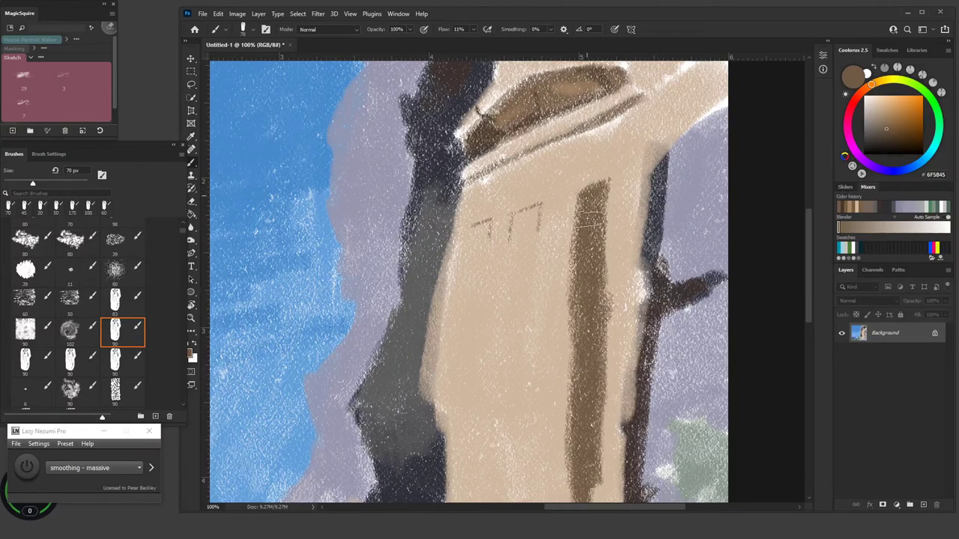
Step: Reduce the brush to 40 px and block in the middle opening with #6F5845, adding a thin vertical streak down its right side
{"action": "key", "text": "bracketleft"}
{"action": "key", "text": "bracketleft"}
{"action": "key", "text": "bracketleft"}
{"action": "key", "text": "bracketleft"}
{"action": "key", "text": "bracketleft"}
{"action": "key", "text": "bracketright"}
{"action": "key", "text": "bracketright"}
{"action": "key", "text": "bracketright"}
{"action": "key", "text": "bracketright"}
{"action": "key", "text": "bracketright"}
{"action": "key", "text": "bracketright"}
{"action": "key", "text": "bracketright"}
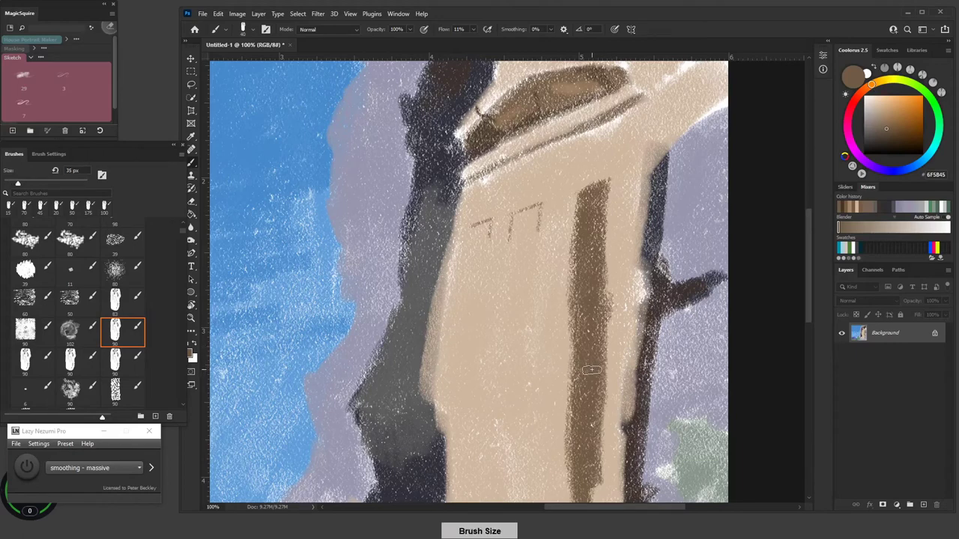
{"action": "key", "text": "bracketleft"}
{"action": "left_click_drag", "start_coordinate": [532, 208], "coordinate": [531, 248]}
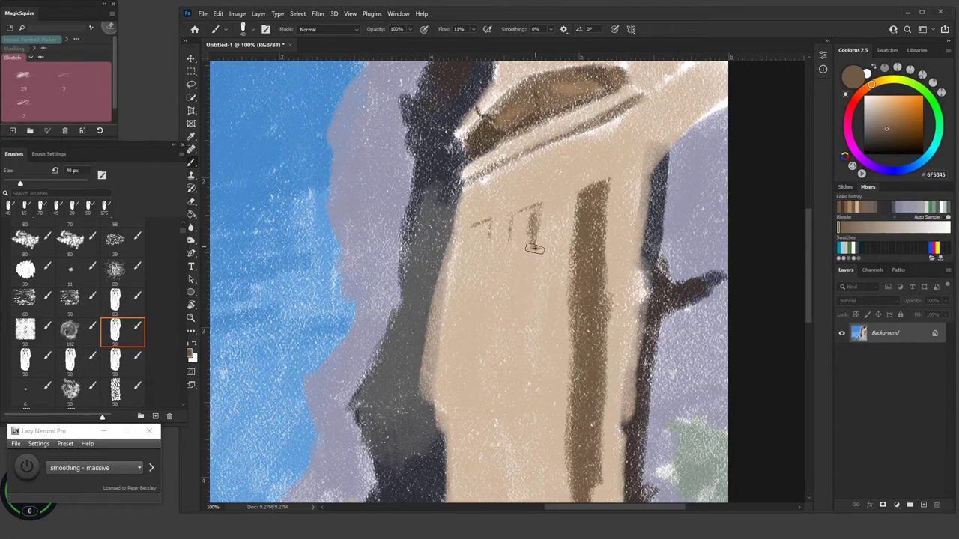
{"action": "left_click_drag", "start_coordinate": [533, 248], "coordinate": [533, 320]}
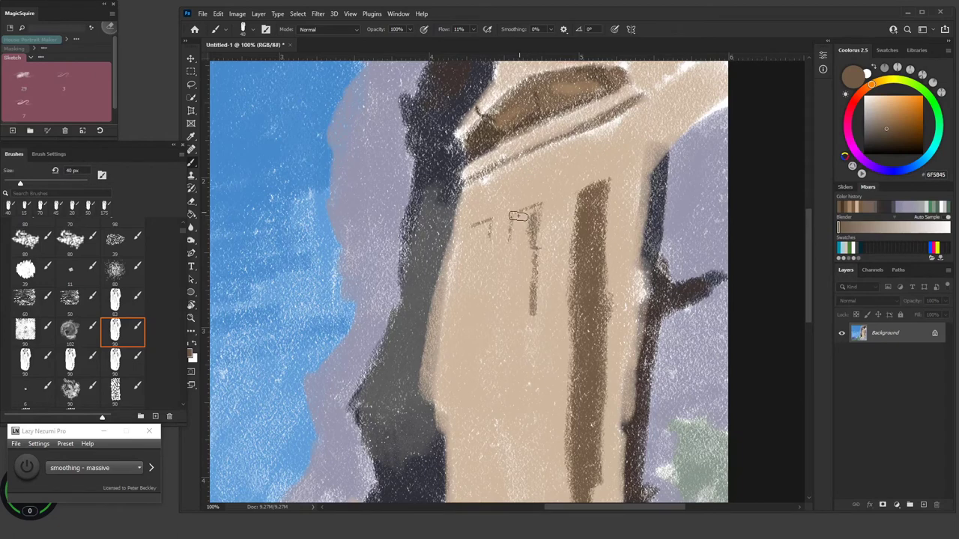
{"action": "mouse_move", "coordinate": [514, 242]}
{"action": "left_mouse_down"}
{"action": "mouse_move", "coordinate": [521, 214]}
{"action": "mouse_move", "coordinate": [516, 258]}
{"action": "mouse_move", "coordinate": [517, 228]}
{"action": "mouse_move", "coordinate": [513, 262]}
{"action": "left_mouse_up"}
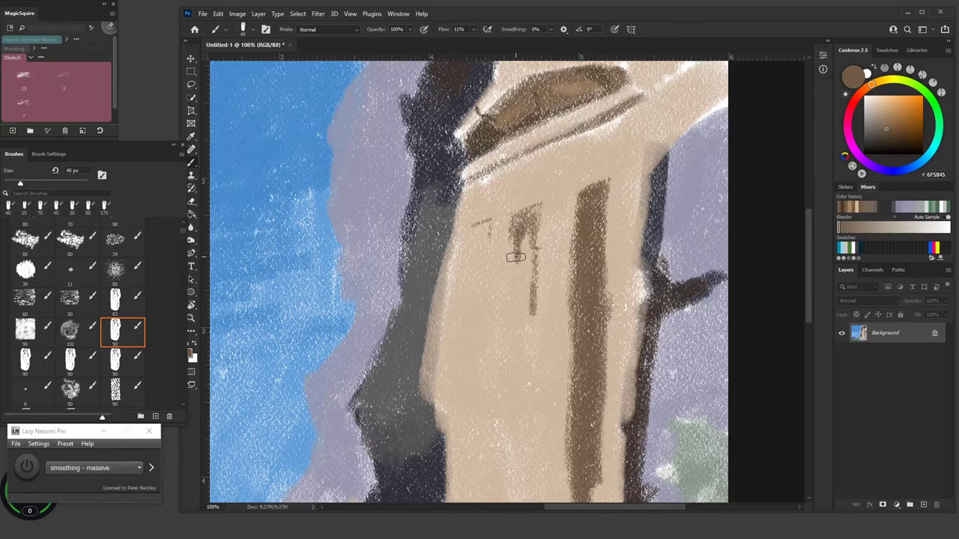
{"action": "left_click_drag", "start_coordinate": [505, 245], "coordinate": [520, 246]}
Step: Mix a darker brown #423526 and accent the middle opening's left edge with a 15 px brush
{"action": "left_click", "coordinate": [888, 139]}
{"action": "key", "text": "bracketleft"}
{"action": "key", "text": "bracketleft"}
{"action": "key", "text": "bracketleft"}
{"action": "key", "text": "bracketleft"}
{"action": "key", "text": "bracketleft"}
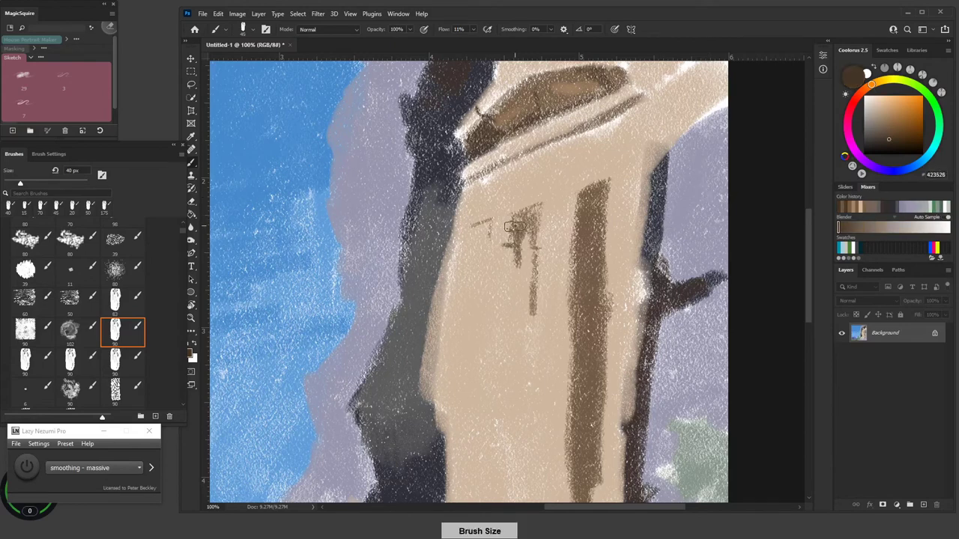
{"action": "left_click_drag", "start_coordinate": [513, 224], "coordinate": [509, 236]}
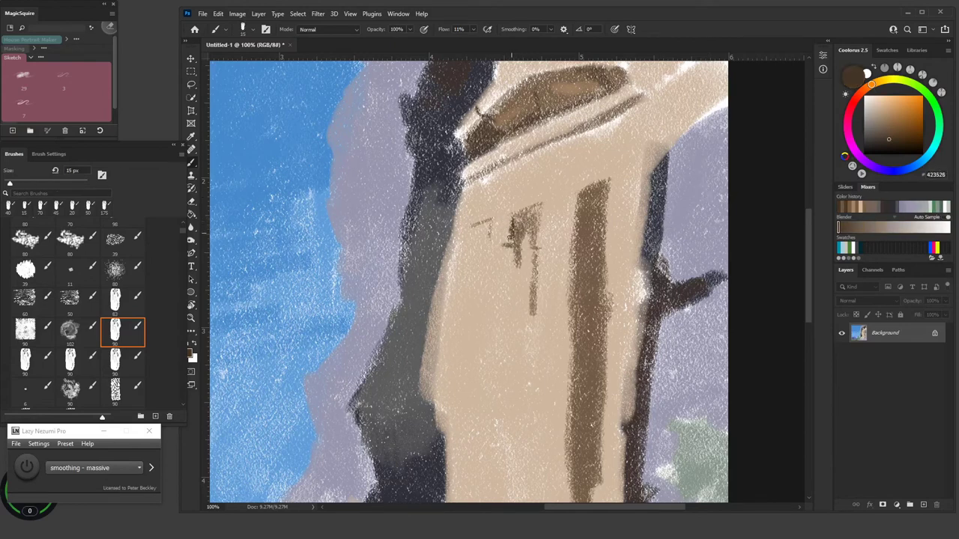
Step: Darken the top of the tall right opening with a 30 px brush and draw a curved line linking it to the middle opening
{"action": "key", "text": "bracketright"}
{"action": "key", "text": "bracketright"}
{"action": "key", "text": "bracketright"}
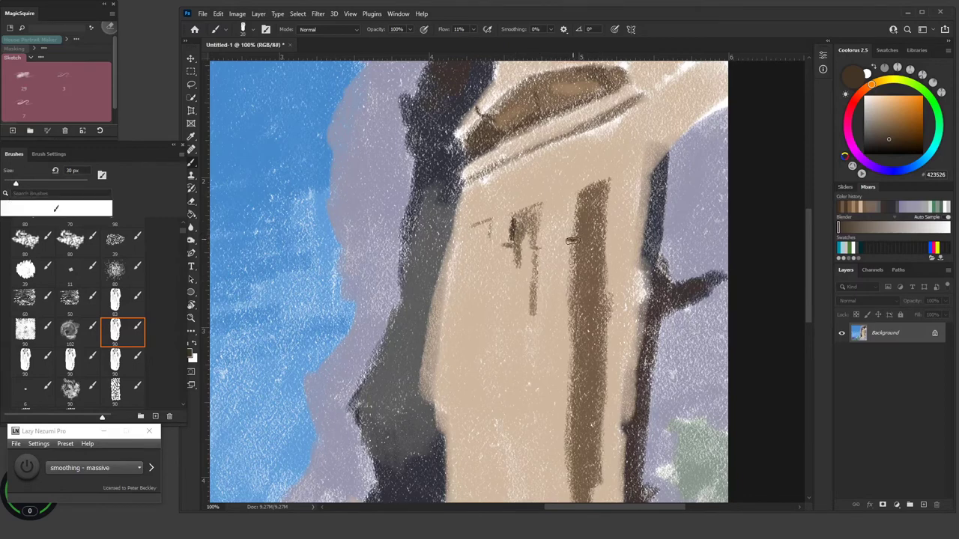
{"action": "mouse_move", "coordinate": [571, 241]}
{"action": "left_mouse_down"}
{"action": "mouse_move", "coordinate": [580, 196]}
{"action": "mouse_move", "coordinate": [578, 241]}
{"action": "left_mouse_up"}
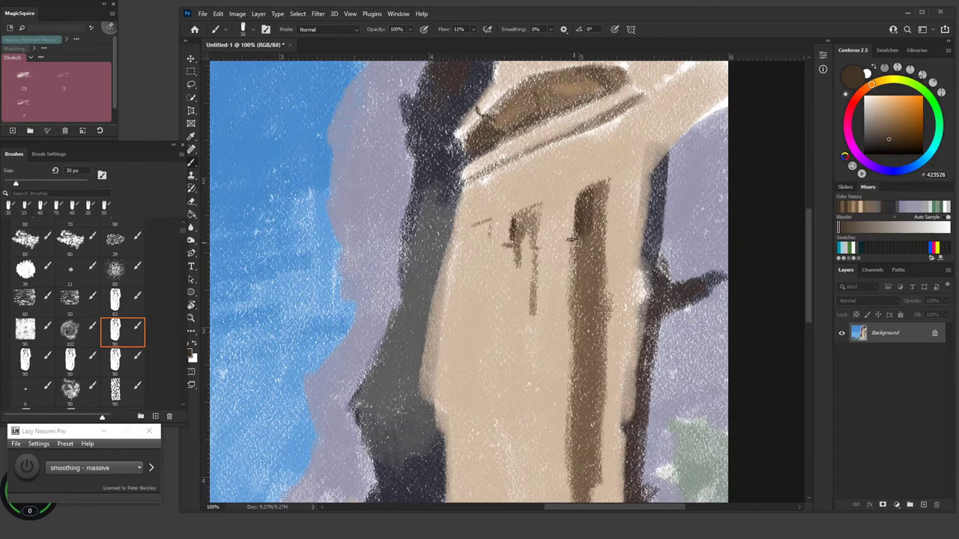
{"action": "left_click_drag", "start_coordinate": [533, 255], "coordinate": [573, 240]}
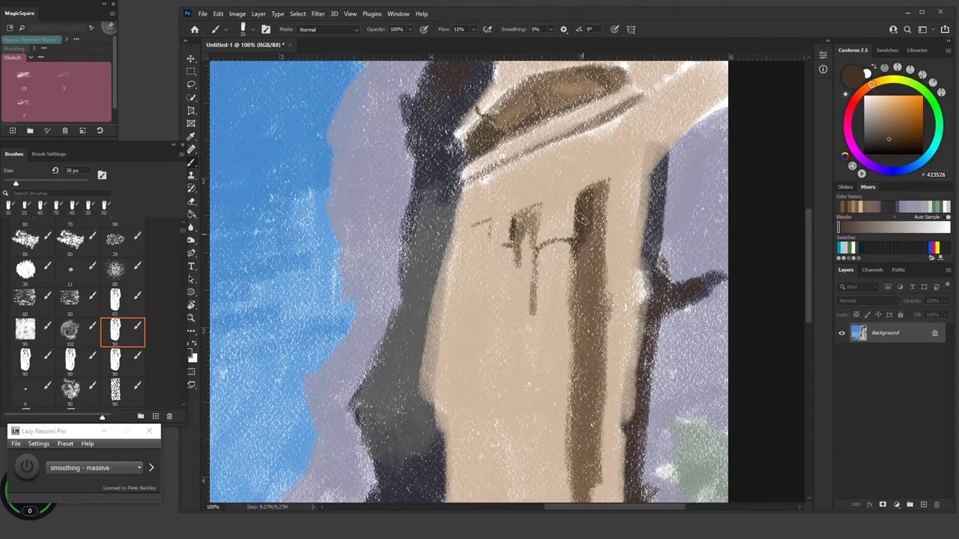
Step: Shade the left side and interior of the tall right opening down its length with #423526 at 30 px
{"action": "key", "text": "bracketleft"}
{"action": "key", "text": "bracketright"}
{"action": "key", "text": "bracketright"}
{"action": "key", "text": "bracketright"}
{"action": "key", "text": "bracketright"}
{"action": "key", "text": "bracketright"}
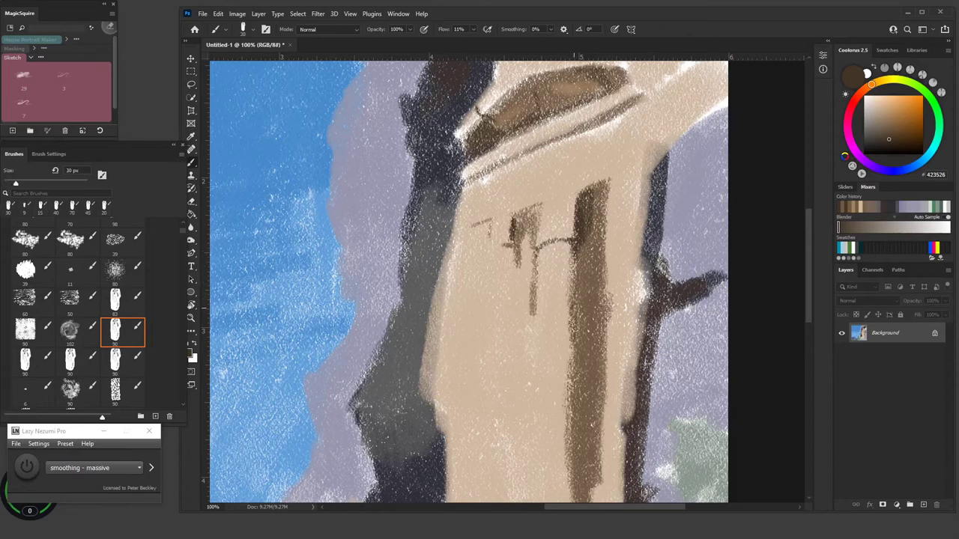
{"action": "left_click_drag", "start_coordinate": [573, 358], "coordinate": [571, 466]}
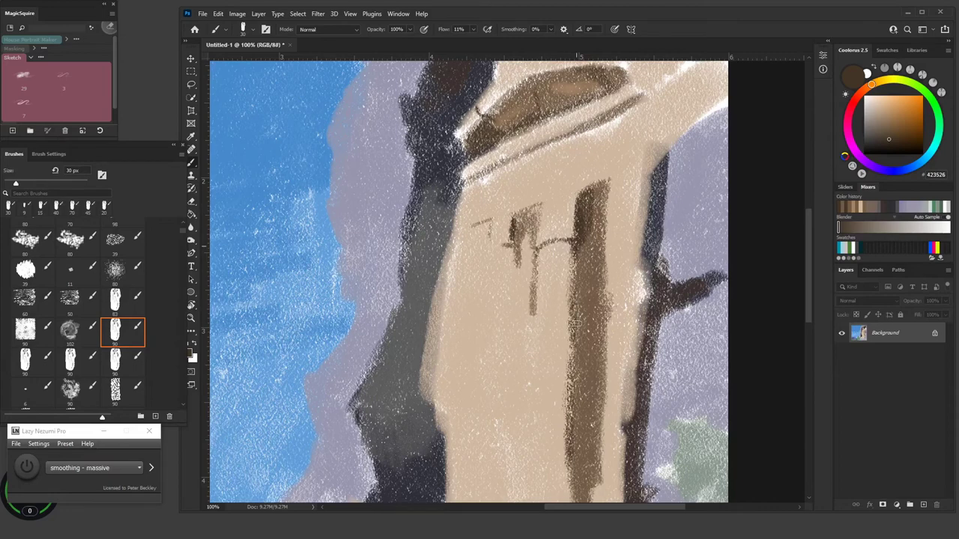
{"action": "left_click_drag", "start_coordinate": [571, 424], "coordinate": [571, 486]}
{"action": "left_click_drag", "start_coordinate": [583, 267], "coordinate": [582, 328]}
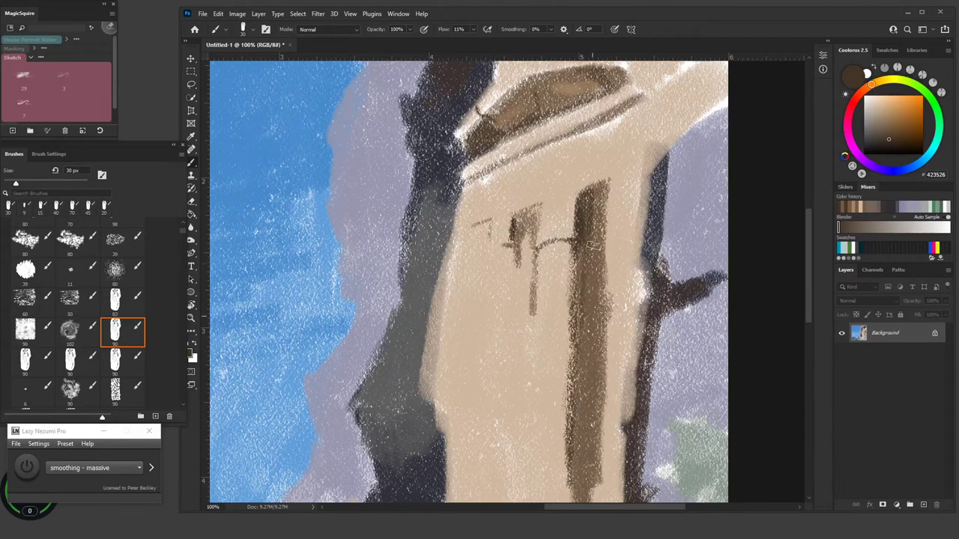
{"action": "left_click_drag", "start_coordinate": [598, 262], "coordinate": [599, 295]}
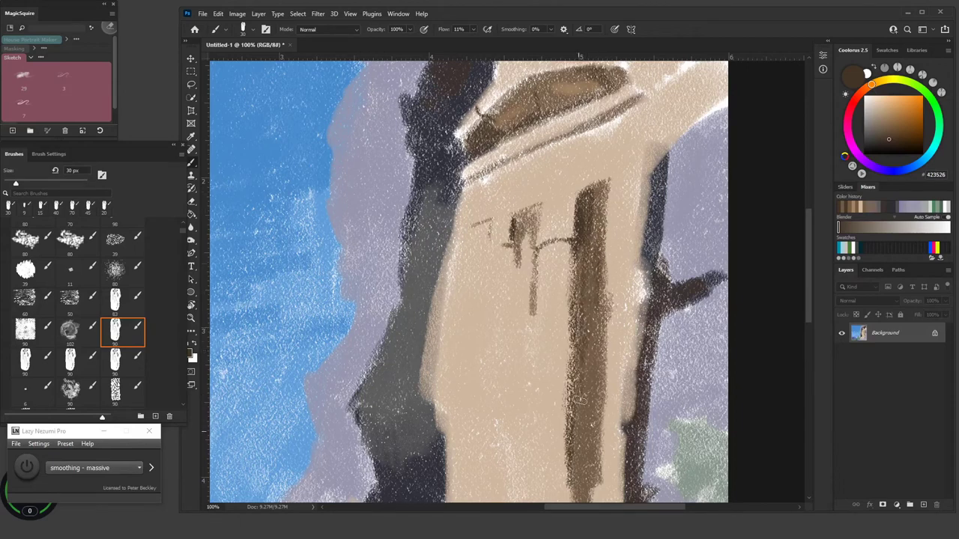
{"action": "left_click_drag", "start_coordinate": [576, 433], "coordinate": [581, 473]}
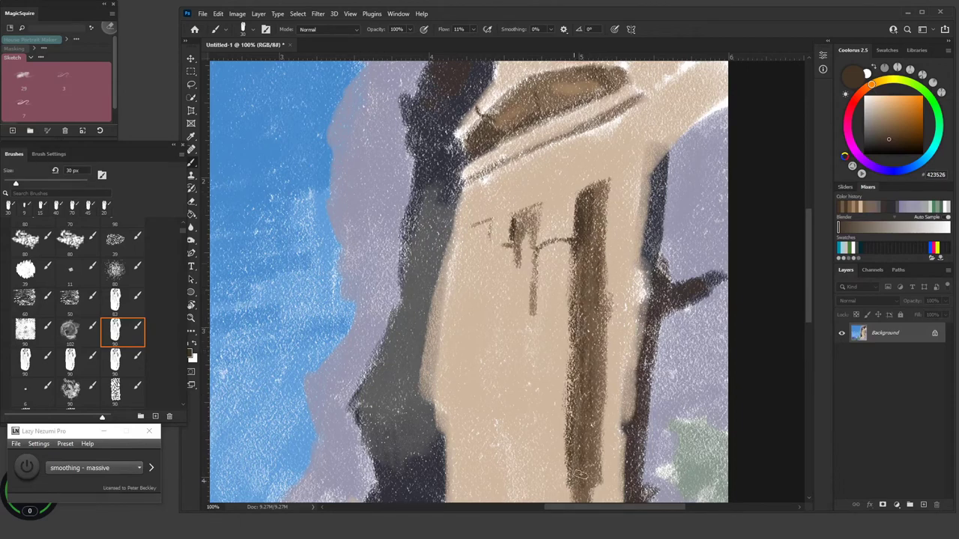
Step: Switch to near-black brown #2B231A and deepen the tall right opening's left side with a 35 px brush
{"action": "key", "text": "bracketleft"}
{"action": "key", "text": "bracketleft"}
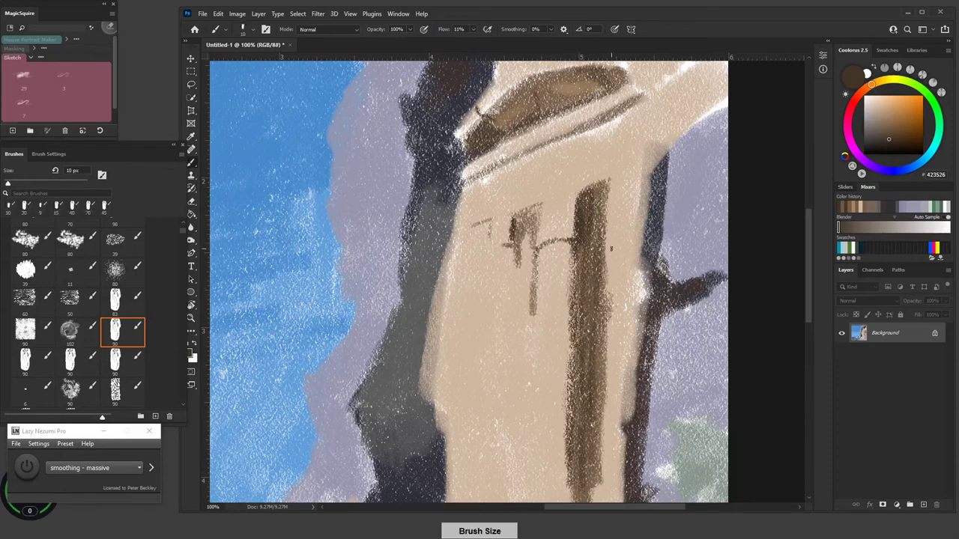
{"action": "left_click", "coordinate": [578, 269], "text": "alt"}
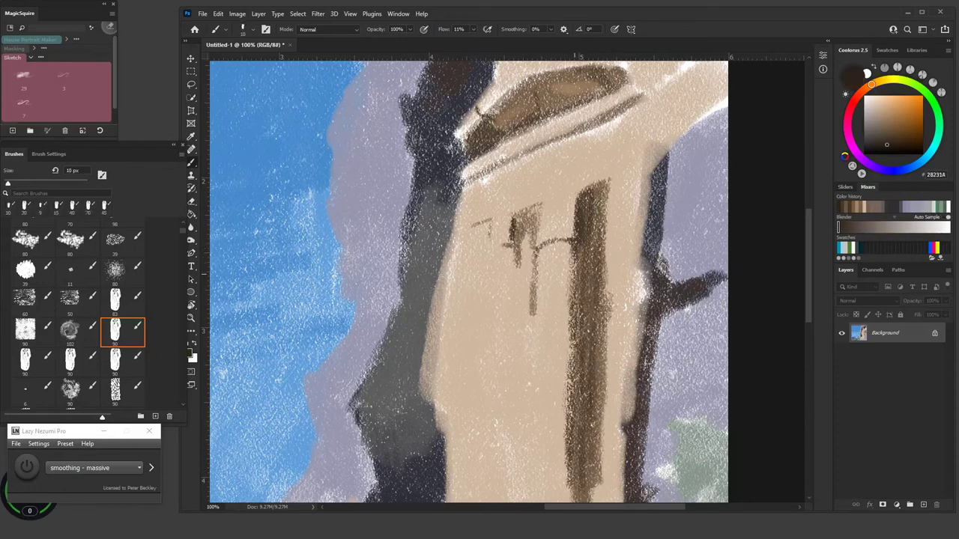
{"action": "key", "text": "bracketright"}
{"action": "left_click_drag", "start_coordinate": [577, 255], "coordinate": [575, 463]}
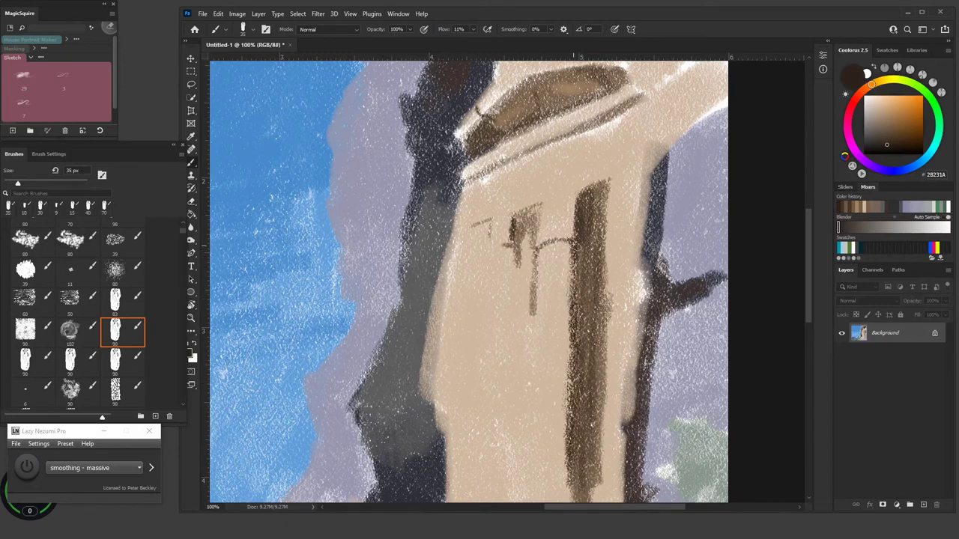
Step: Link the middle opening to the left one with a short line and paint the left opening as a dark vertical streak in #2B231A
{"action": "mouse_move", "coordinate": [517, 215]}
{"action": "left_mouse_down"}
{"action": "mouse_move", "coordinate": [515, 241]}
{"action": "mouse_move", "coordinate": [487, 247]}
{"action": "left_mouse_up"}
{"action": "mouse_move", "coordinate": [472, 224]}
{"action": "left_mouse_down"}
{"action": "mouse_move", "coordinate": [470, 264]}
{"action": "mouse_move", "coordinate": [472, 231]}
{"action": "mouse_move", "coordinate": [471, 307]}
{"action": "left_mouse_up"}
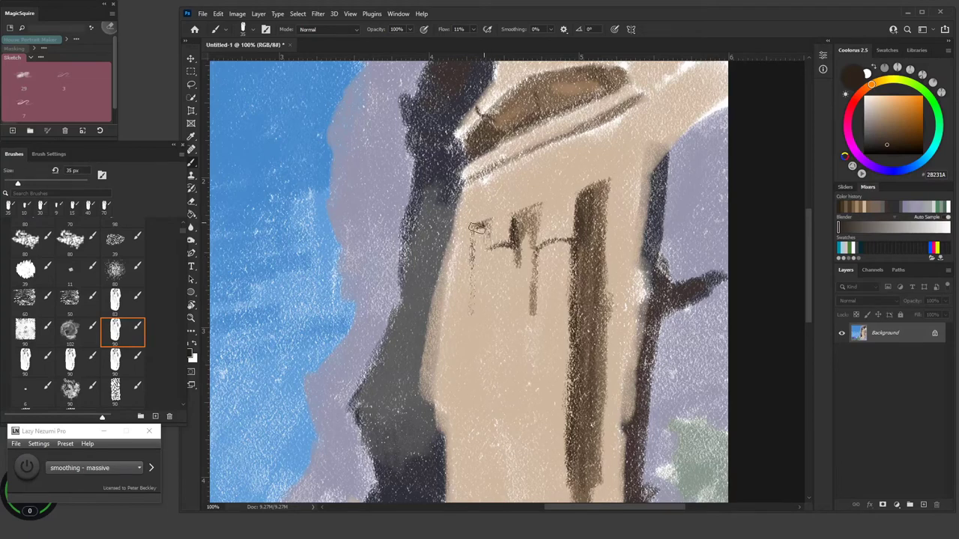
{"action": "mouse_move", "coordinate": [477, 228]}
{"action": "left_mouse_down"}
{"action": "mouse_move", "coordinate": [491, 222]}
{"action": "mouse_move", "coordinate": [484, 263]}
{"action": "mouse_move", "coordinate": [474, 233]}
{"action": "mouse_move", "coordinate": [478, 272]}
{"action": "mouse_move", "coordinate": [483, 234]}
{"action": "mouse_move", "coordinate": [480, 287]}
{"action": "left_mouse_up"}
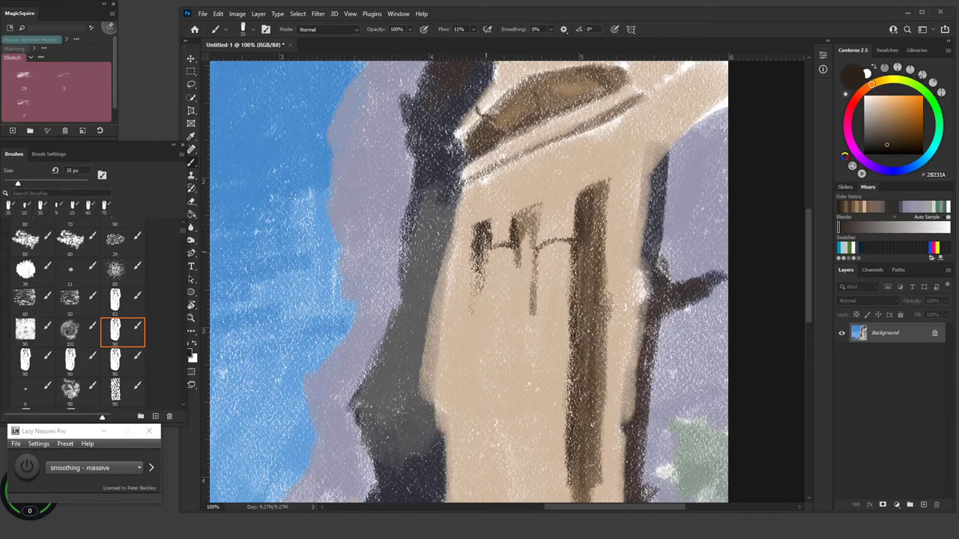
{"action": "left_click_drag", "start_coordinate": [476, 327], "coordinate": [477, 303]}
Step: Mix a lighter brown #534433 and extend the left and middle openings downward with faint vertical strokes
{"action": "left_click", "coordinate": [887, 139]}
{"action": "left_click", "coordinate": [887, 135]}
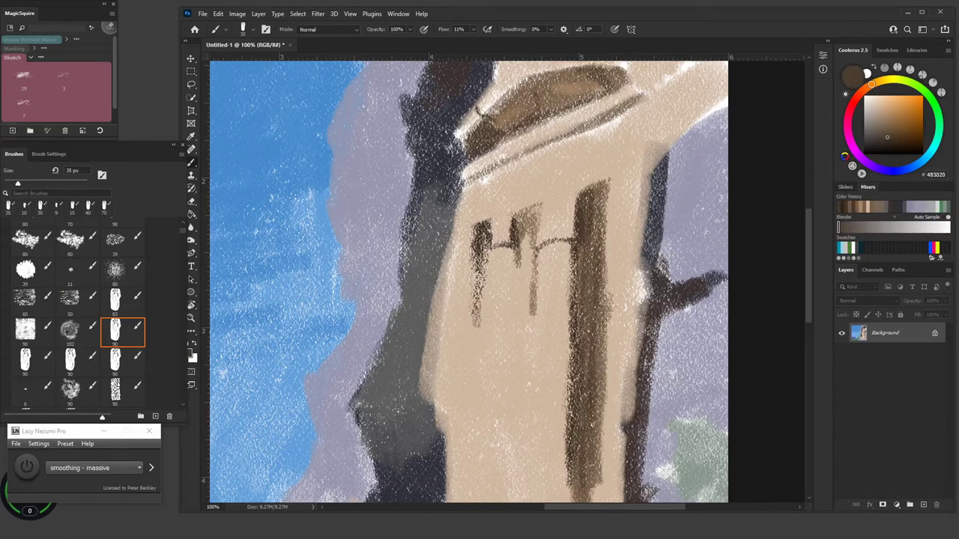
{"action": "left_click_drag", "start_coordinate": [478, 294], "coordinate": [475, 378]}
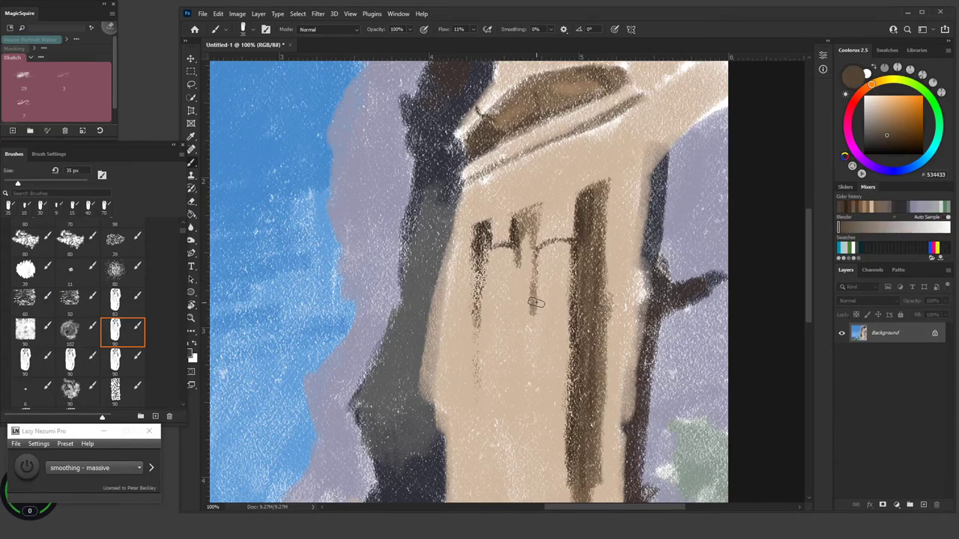
{"action": "left_click_drag", "start_coordinate": [537, 305], "coordinate": [538, 226]}
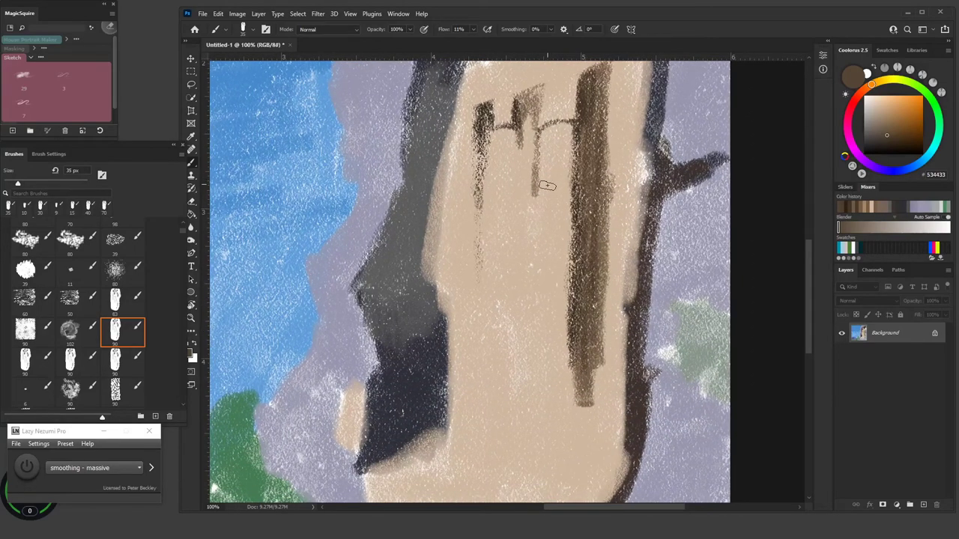
{"action": "left_click_drag", "start_coordinate": [517, 129], "coordinate": [513, 207]}
Step: Try ochre #9A6325 strokes below the middle opening, running down to a short curved base
{"action": "left_click", "coordinate": [514, 310]}
{"action": "left_click", "coordinate": [890, 130]}
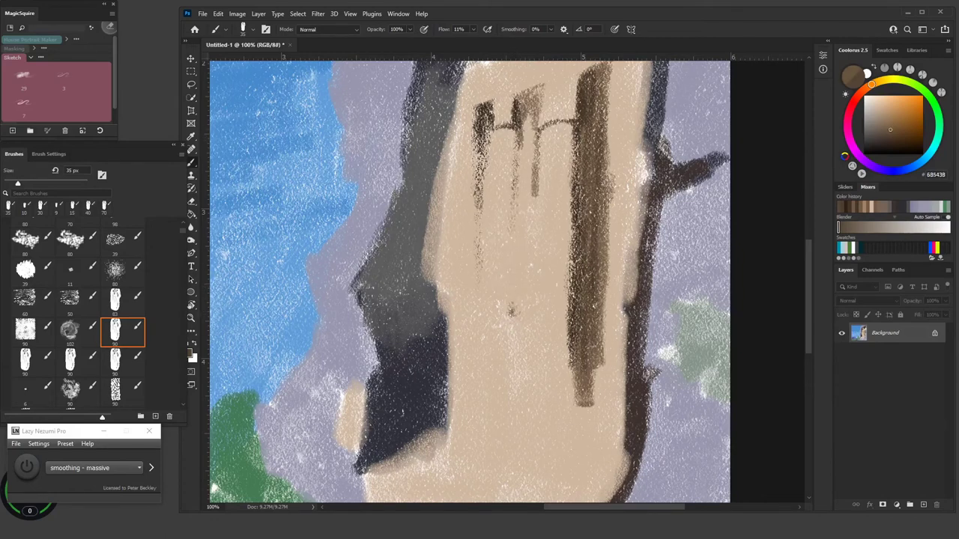
{"action": "left_click_drag", "start_coordinate": [898, 130], "coordinate": [899, 126]}
{"action": "left_click", "coordinate": [512, 311], "text": "alt"}
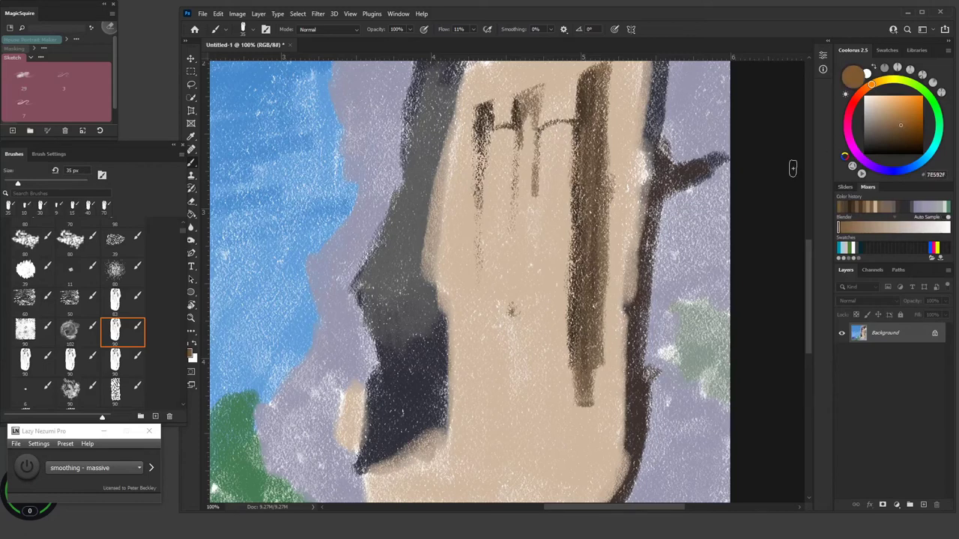
{"action": "mouse_move", "coordinate": [512, 311]}
{"action": "left_mouse_down"}
{"action": "mouse_move", "coordinate": [513, 333]}
{"action": "mouse_move", "coordinate": [529, 303]}
{"action": "left_mouse_up"}
{"action": "left_click", "coordinate": [905, 121]}
{"action": "left_click", "coordinate": [909, 118]}
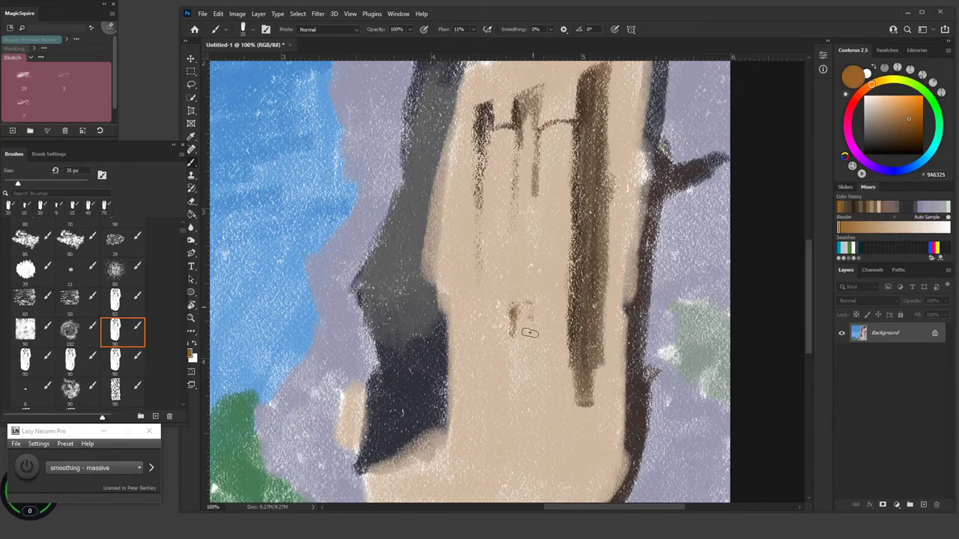
{"action": "mouse_move", "coordinate": [530, 333]}
{"action": "left_mouse_down"}
{"action": "mouse_move", "coordinate": [522, 302]}
{"action": "mouse_move", "coordinate": [536, 346]}
{"action": "mouse_move", "coordinate": [533, 319]}
{"action": "mouse_move", "coordinate": [527, 392]}
{"action": "mouse_move", "coordinate": [522, 381]}
{"action": "mouse_move", "coordinate": [550, 391]}
{"action": "mouse_move", "coordinate": [516, 382]}
{"action": "mouse_move", "coordinate": [552, 398]}
{"action": "mouse_move", "coordinate": [522, 400]}
{"action": "mouse_move", "coordinate": [539, 395]}
{"action": "mouse_move", "coordinate": [509, 386]}
{"action": "mouse_move", "coordinate": [526, 399]}
{"action": "mouse_move", "coordinate": [532, 356]}
{"action": "mouse_move", "coordinate": [523, 329]}
{"action": "mouse_move", "coordinate": [519, 346]}
{"action": "mouse_move", "coordinate": [524, 382]}
{"action": "mouse_move", "coordinate": [532, 217]}
{"action": "left_mouse_up"}
Step: Try adjusting the ochre column line with brown #745738 and pale beige #D6C8B9 strokes along its upper part
{"action": "left_click", "coordinate": [905, 125]}
{"action": "left_click", "coordinate": [894, 127]}
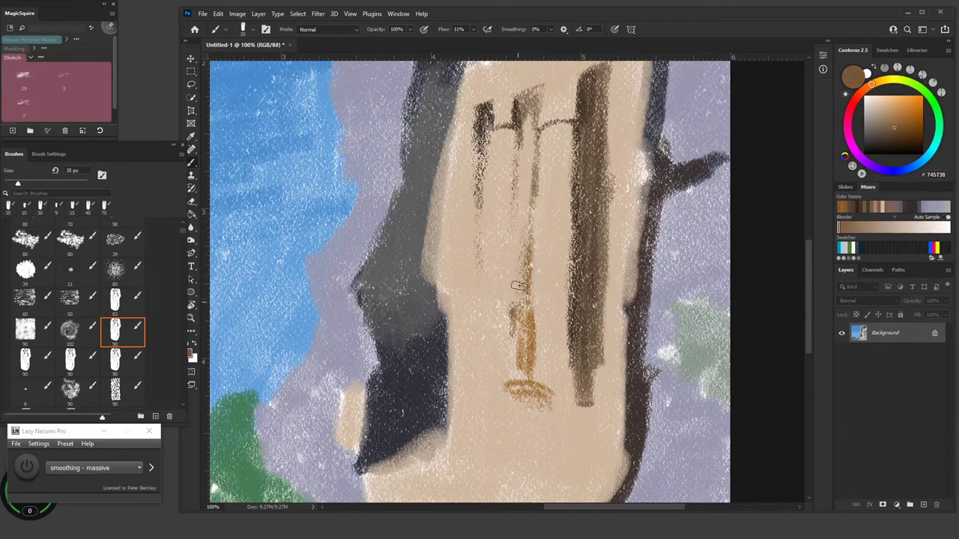
{"action": "mouse_move", "coordinate": [520, 285]}
{"action": "left_mouse_down"}
{"action": "mouse_move", "coordinate": [524, 204]}
{"action": "mouse_move", "coordinate": [527, 296]}
{"action": "mouse_move", "coordinate": [533, 291]}
{"action": "mouse_move", "coordinate": [524, 321]}
{"action": "mouse_move", "coordinate": [516, 292]}
{"action": "mouse_move", "coordinate": [520, 308]}
{"action": "left_mouse_up"}
{"action": "left_click", "coordinate": [881, 115]}
{"action": "left_click_drag", "start_coordinate": [881, 115], "coordinate": [872, 105]}
{"action": "mouse_move", "coordinate": [516, 262]}
{"action": "left_mouse_down"}
{"action": "mouse_move", "coordinate": [515, 296]}
{"action": "mouse_move", "coordinate": [529, 137]}
{"action": "mouse_move", "coordinate": [523, 281]}
{"action": "mouse_move", "coordinate": [529, 228]}
{"action": "mouse_move", "coordinate": [522, 253]}
{"action": "left_mouse_up"}
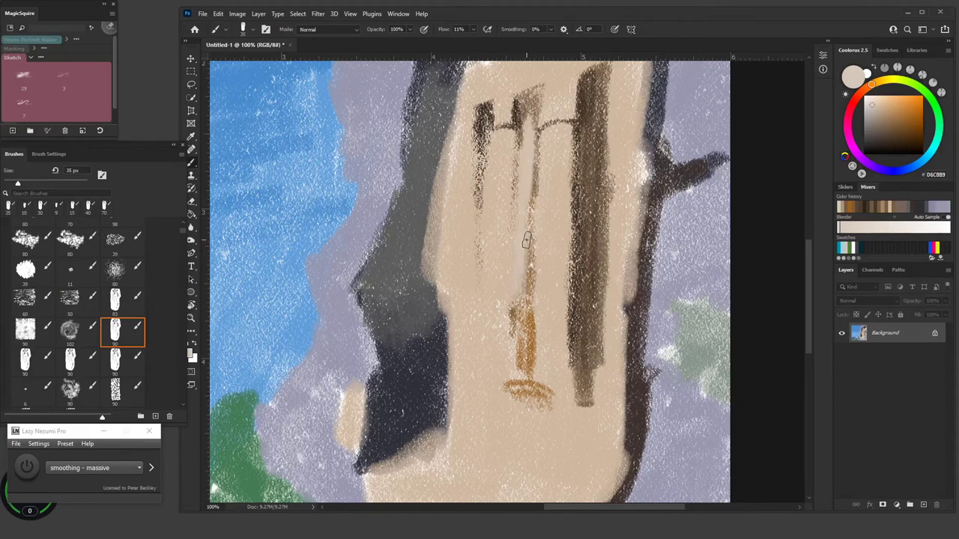
Step: Undo the ochre, brown and pale strokes below the middle opening
{"action": "key", "text": "ctrl+z"}
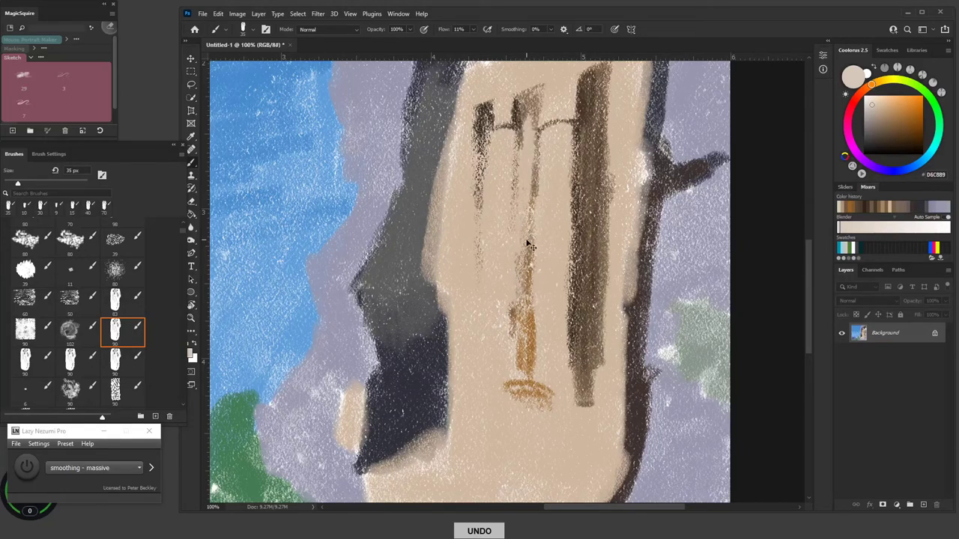
{"action": "key", "text": "ctrl+z"}
{"action": "key", "text": "ctrl+z"}
{"action": "key", "text": "ctrl+z"}
{"action": "key", "text": "ctrl+z"}
{"action": "key", "text": "ctrl+z"}
{"action": "key", "text": "ctrl+z"}
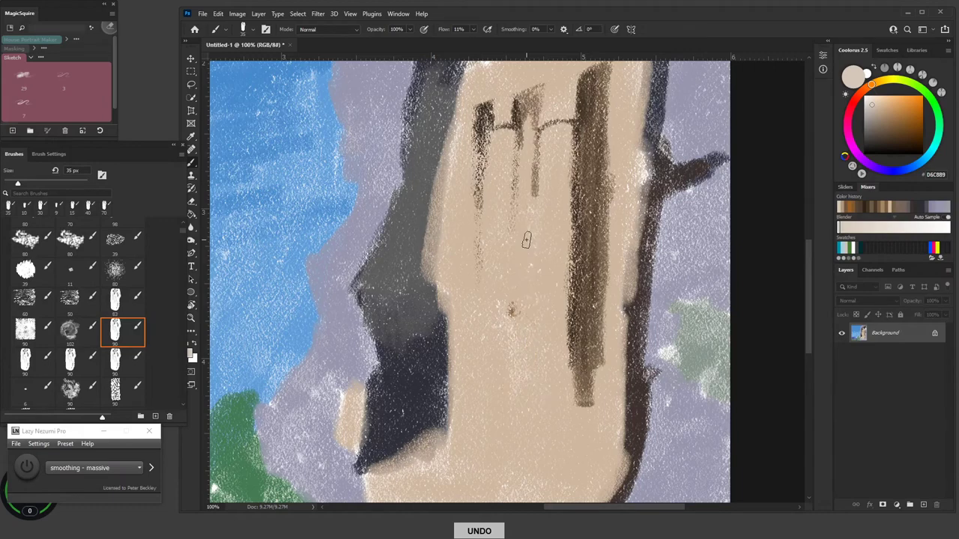
Step: Switch to dark grey-brown #4B443C and paint the left and middle openings down toward the base of the columns
{"action": "key", "text": "x"}
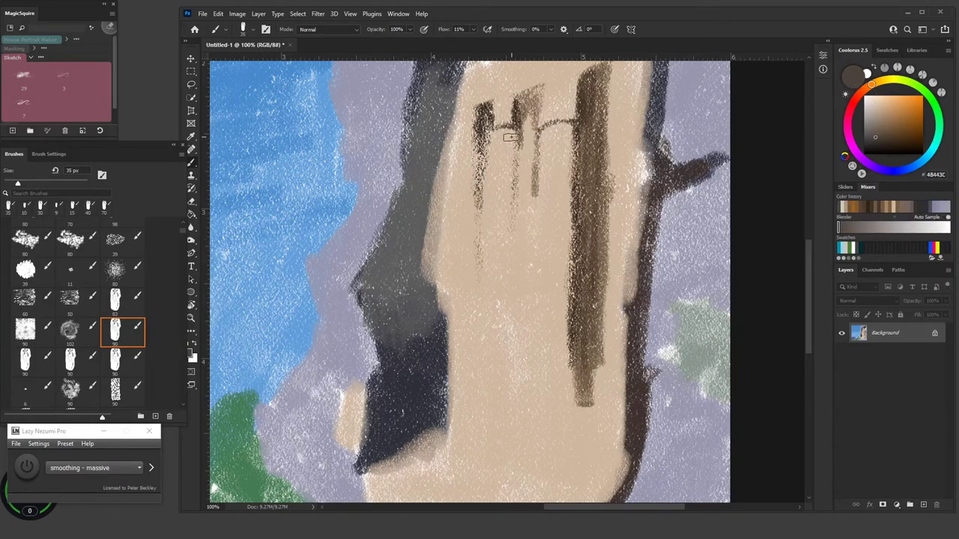
{"action": "left_click_drag", "start_coordinate": [483, 214], "coordinate": [475, 322]}
{"action": "left_click_drag", "start_coordinate": [476, 289], "coordinate": [480, 358]}
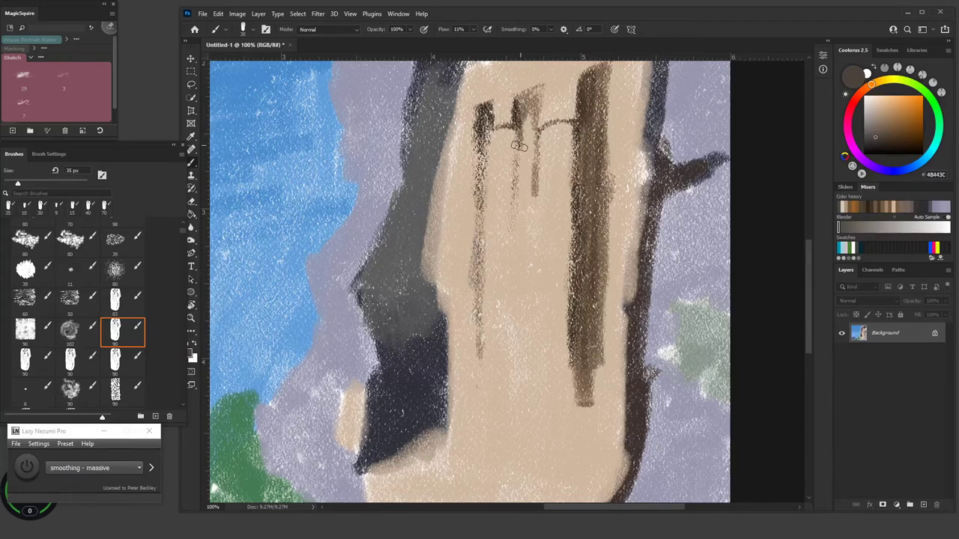
{"action": "left_click_drag", "start_coordinate": [518, 146], "coordinate": [510, 389]}
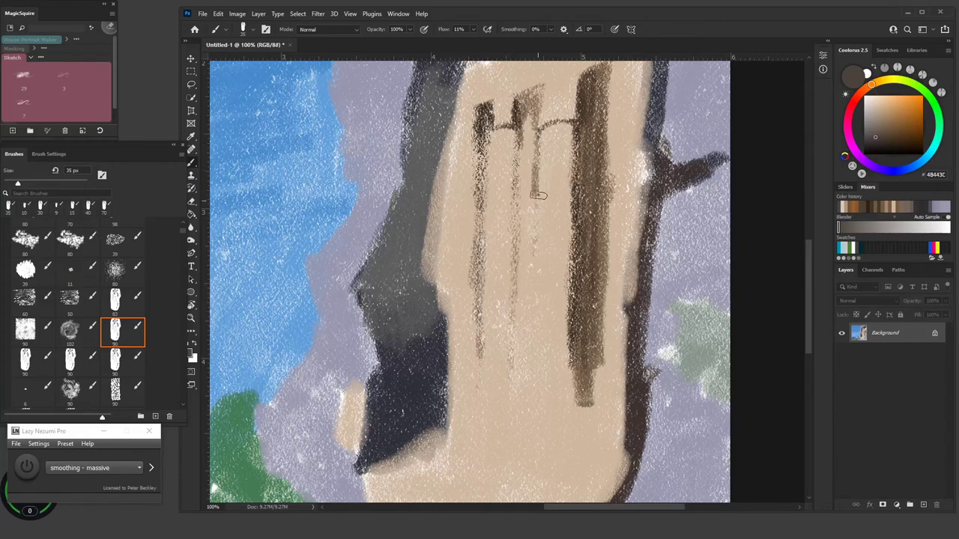
{"action": "left_click_drag", "start_coordinate": [529, 121], "coordinate": [521, 381]}
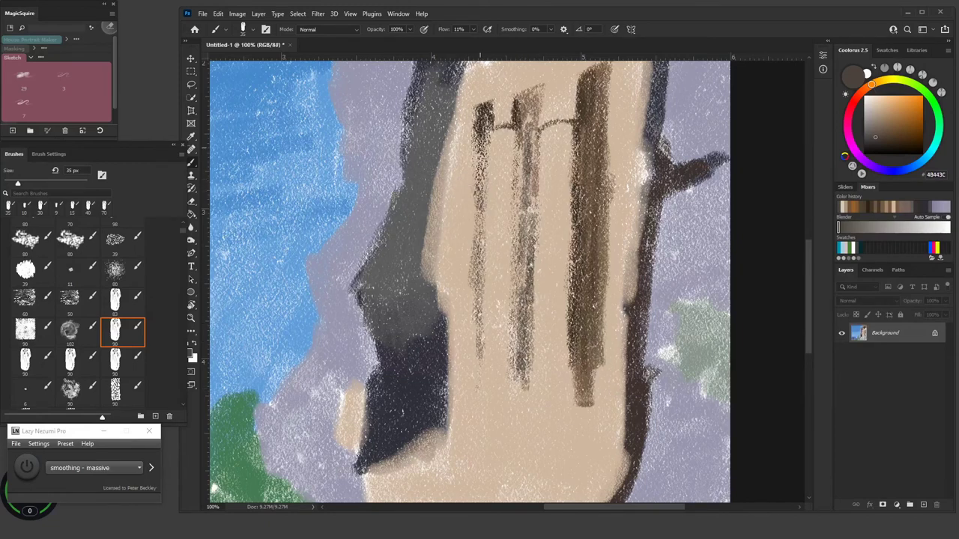
Step: Widen and darken the left opening along its full length with #4B443C vertical strokes
{"action": "left_click_drag", "start_coordinate": [475, 157], "coordinate": [470, 289]}
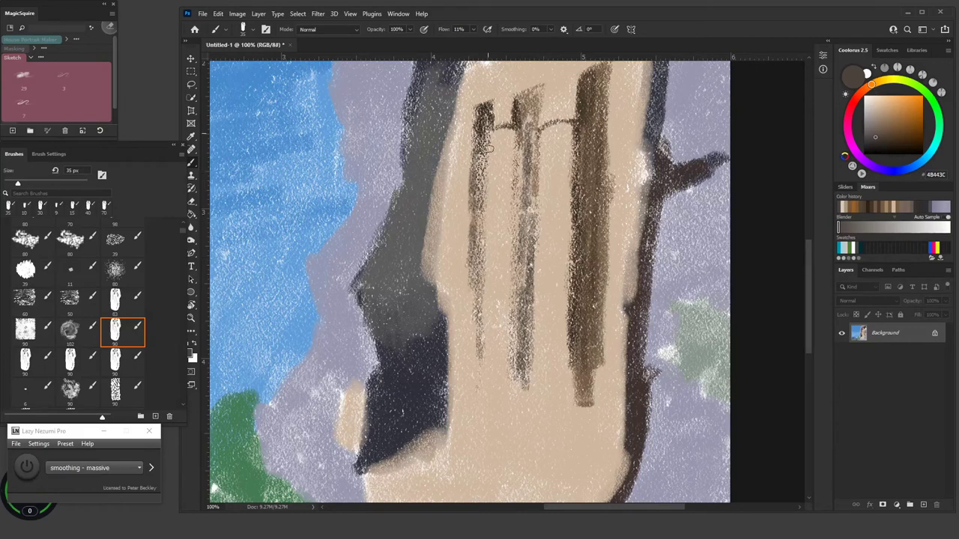
{"action": "left_click_drag", "start_coordinate": [487, 148], "coordinate": [478, 256]}
{"action": "mouse_move", "coordinate": [484, 127]}
{"action": "left_mouse_down"}
{"action": "mouse_move", "coordinate": [478, 388]}
{"action": "mouse_move", "coordinate": [480, 377]}
{"action": "left_mouse_up"}
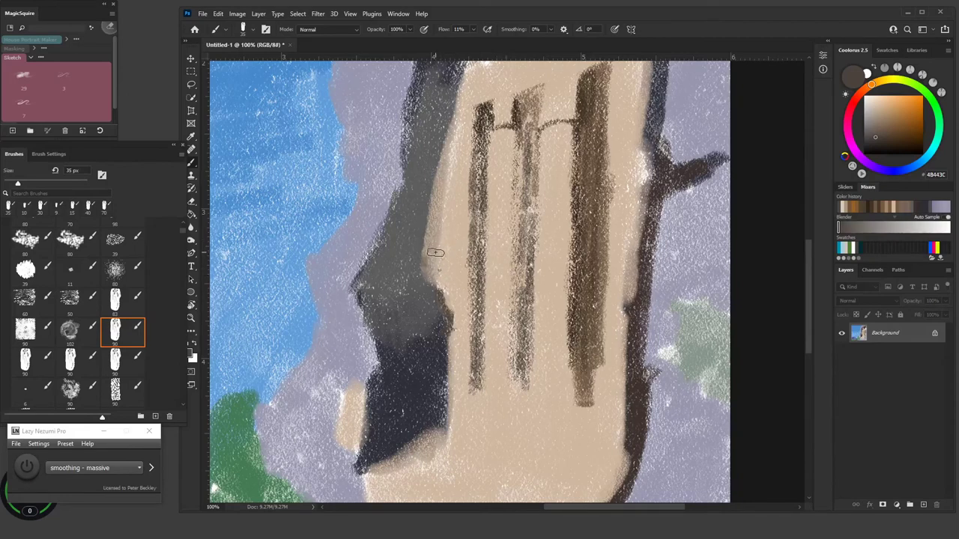
Step: Shade the dark cliff recess beside the facade's left edge with #4B443C, working from its lower part upward
{"action": "mouse_move", "coordinate": [437, 247]}
{"action": "left_mouse_down"}
{"action": "mouse_move", "coordinate": [447, 142]}
{"action": "mouse_move", "coordinate": [434, 182]}
{"action": "mouse_move", "coordinate": [441, 213]}
{"action": "mouse_move", "coordinate": [444, 197]}
{"action": "mouse_move", "coordinate": [446, 293]}
{"action": "mouse_move", "coordinate": [428, 198]}
{"action": "mouse_move", "coordinate": [423, 311]}
{"action": "left_mouse_up"}
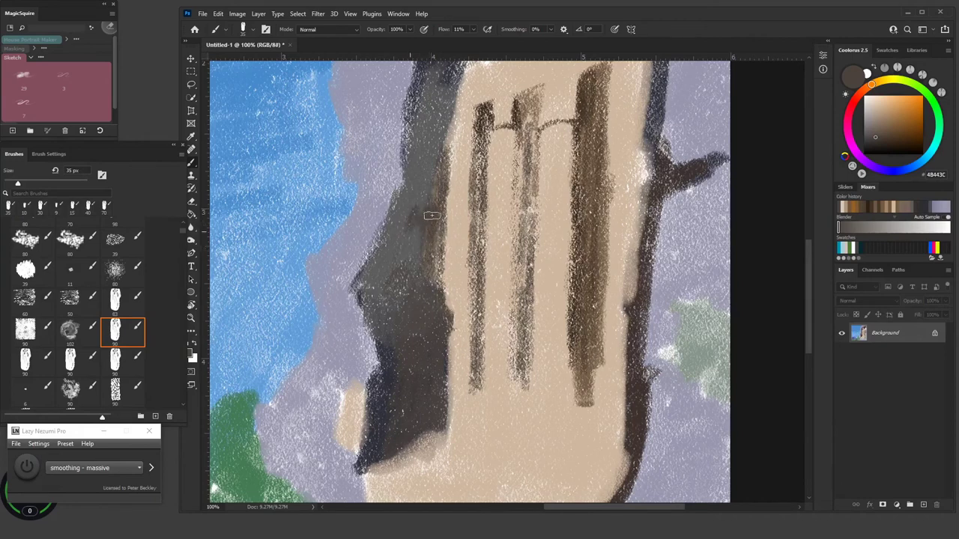
{"action": "mouse_move", "coordinate": [438, 232]}
{"action": "left_mouse_down"}
{"action": "mouse_move", "coordinate": [436, 279]}
{"action": "mouse_move", "coordinate": [437, 238]}
{"action": "left_mouse_up"}
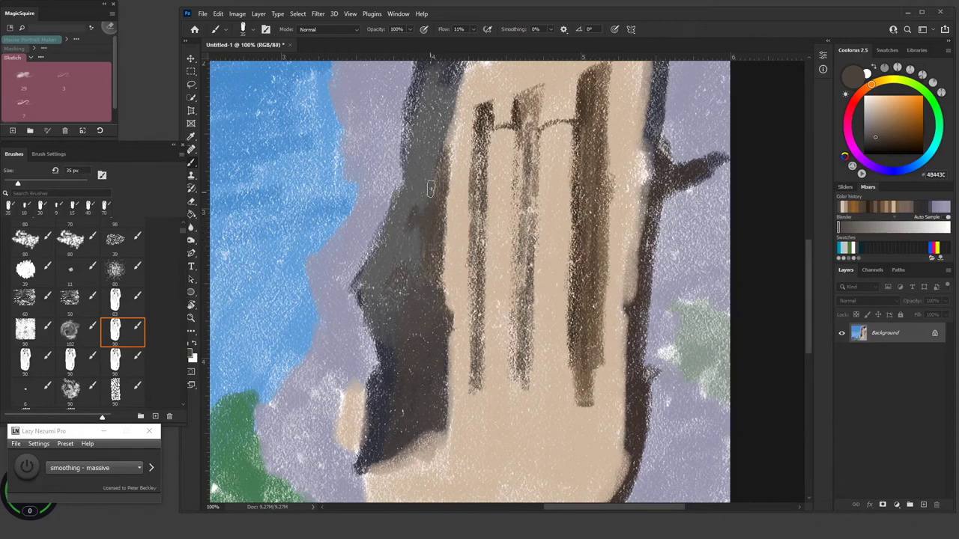
{"action": "left_click_drag", "start_coordinate": [444, 131], "coordinate": [409, 262]}
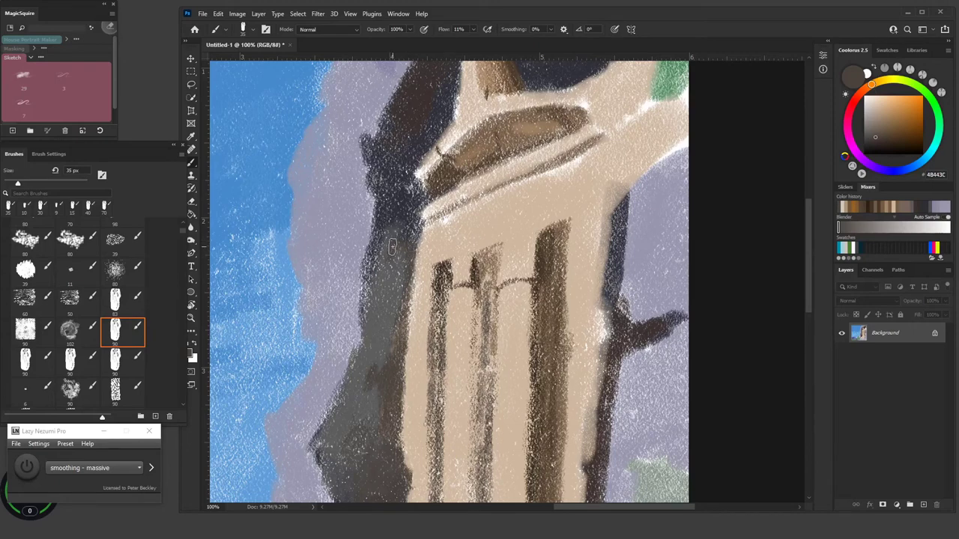
Step: Switch to tan #B6A28C, extend the cornice past the facade's left corner and tone the left pilaster
{"action": "left_click", "coordinate": [393, 248], "text": "alt"}
{"action": "mouse_move", "coordinate": [427, 213]}
{"action": "left_mouse_down"}
{"action": "mouse_move", "coordinate": [444, 206]}
{"action": "mouse_move", "coordinate": [416, 218]}
{"action": "mouse_move", "coordinate": [485, 182]}
{"action": "left_mouse_up"}
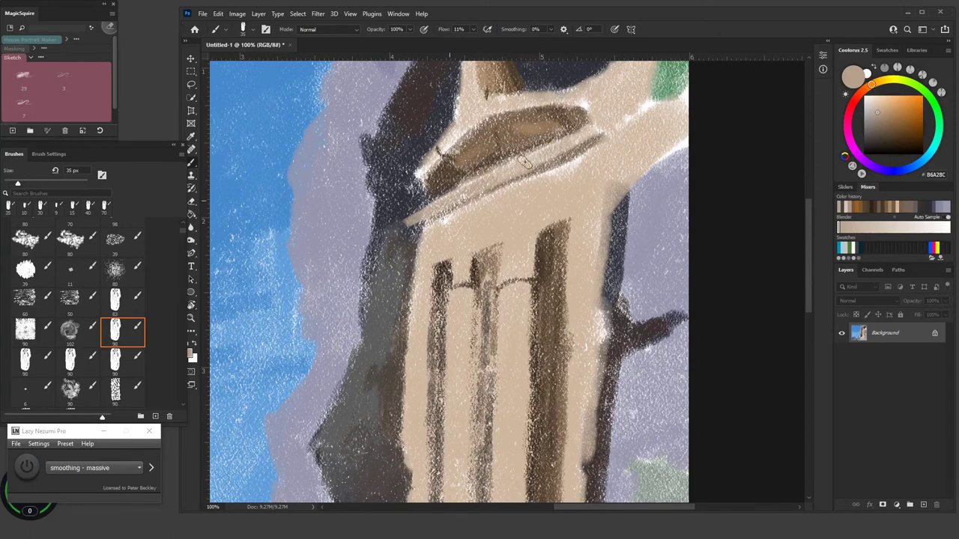
{"action": "mouse_move", "coordinate": [411, 252]}
{"action": "left_mouse_down"}
{"action": "mouse_move", "coordinate": [411, 287]}
{"action": "mouse_move", "coordinate": [418, 241]}
{"action": "mouse_move", "coordinate": [411, 275]}
{"action": "mouse_move", "coordinate": [417, 247]}
{"action": "mouse_move", "coordinate": [414, 367]}
{"action": "left_mouse_up"}
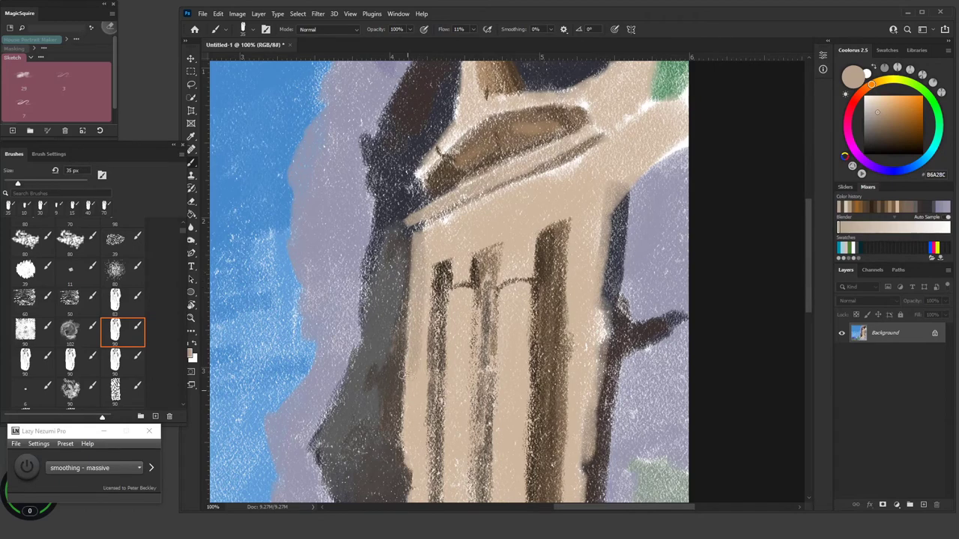
Step: Switch to pale beige #E1D2C2 and lighten the right pilaster and the wall above the middle and right openings
{"action": "left_click", "coordinate": [474, 296], "text": "alt"}
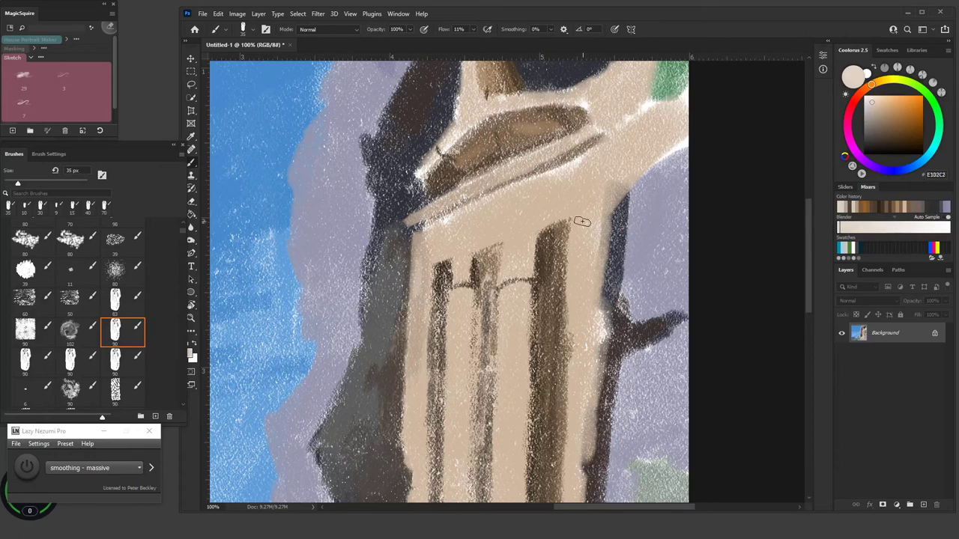
{"action": "mouse_move", "coordinate": [574, 252]}
{"action": "left_mouse_down"}
{"action": "mouse_move", "coordinate": [575, 302]}
{"action": "mouse_move", "coordinate": [590, 216]}
{"action": "mouse_move", "coordinate": [586, 304]}
{"action": "mouse_move", "coordinate": [578, 296]}
{"action": "mouse_move", "coordinate": [590, 319]}
{"action": "left_mouse_up"}
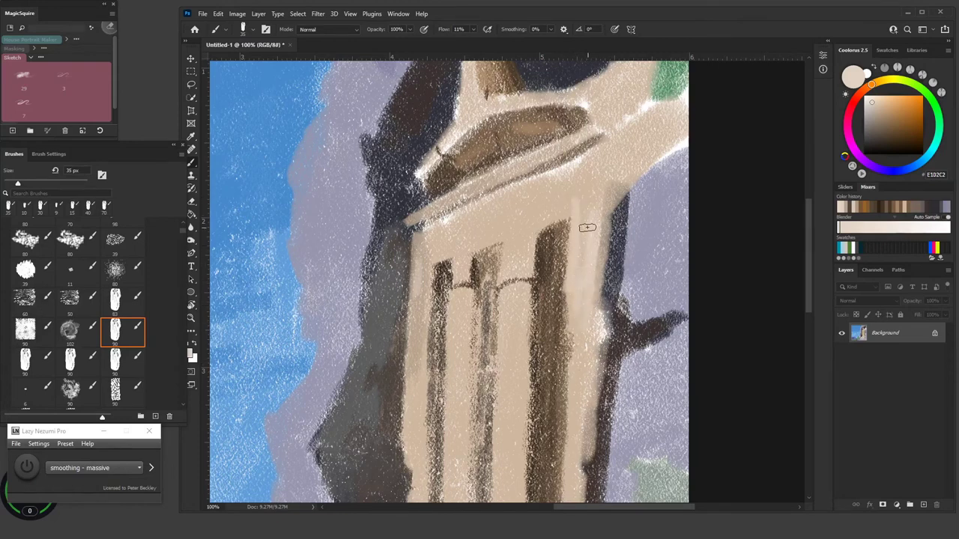
{"action": "mouse_move", "coordinate": [545, 223]}
{"action": "left_mouse_down"}
{"action": "mouse_move", "coordinate": [557, 201]}
{"action": "mouse_move", "coordinate": [541, 205]}
{"action": "mouse_move", "coordinate": [555, 186]}
{"action": "mouse_move", "coordinate": [536, 222]}
{"action": "mouse_move", "coordinate": [542, 189]}
{"action": "mouse_move", "coordinate": [562, 183]}
{"action": "mouse_move", "coordinate": [536, 210]}
{"action": "left_mouse_up"}
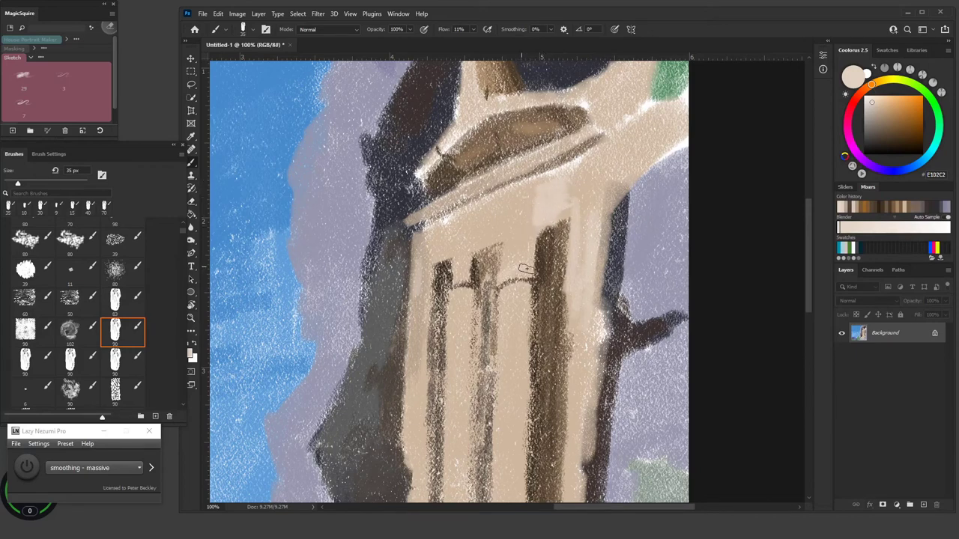
{"action": "mouse_move", "coordinate": [522, 269]}
{"action": "left_mouse_down"}
{"action": "mouse_move", "coordinate": [510, 223]}
{"action": "mouse_move", "coordinate": [508, 260]}
{"action": "mouse_move", "coordinate": [511, 224]}
{"action": "mouse_move", "coordinate": [526, 255]}
{"action": "mouse_move", "coordinate": [511, 209]}
{"action": "mouse_move", "coordinate": [496, 226]}
{"action": "mouse_move", "coordinate": [520, 220]}
{"action": "mouse_move", "coordinate": [520, 195]}
{"action": "left_mouse_up"}
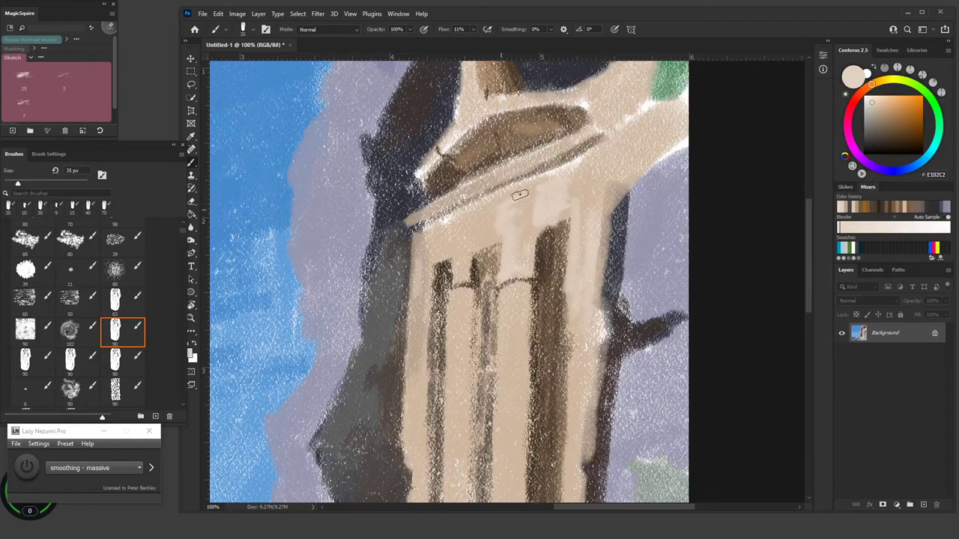
Step: Darken the shadow line under the cornice with #46423D, and add small marks along the cornice with a 15 px brush
{"action": "left_click", "coordinate": [871, 138]}
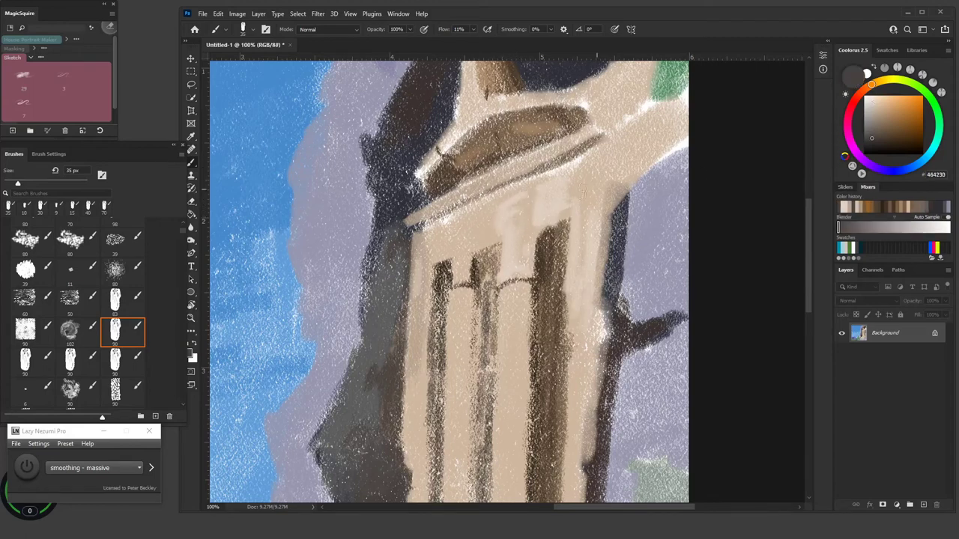
{"action": "left_click_drag", "start_coordinate": [416, 225], "coordinate": [594, 149]}
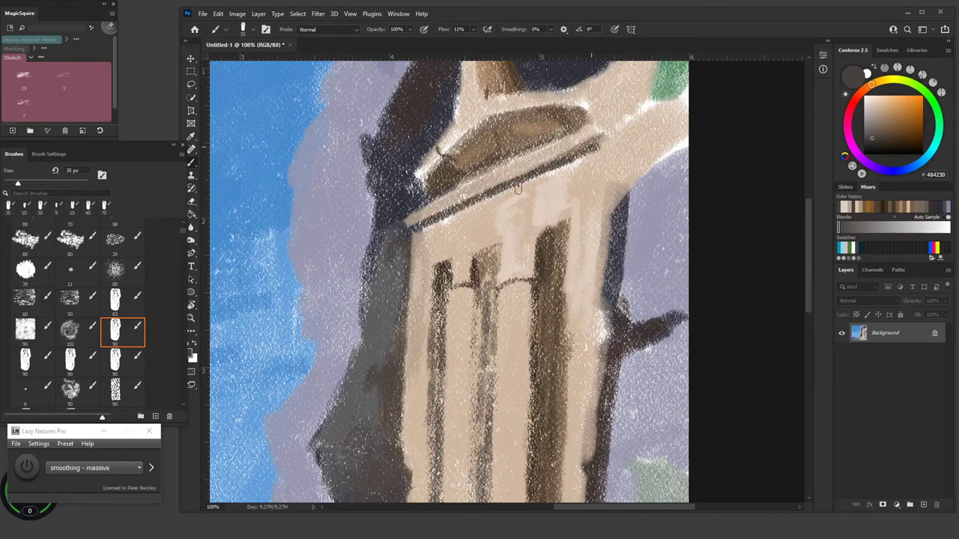
{"action": "key", "text": "bracketleft"}
{"action": "key", "text": "bracketleft"}
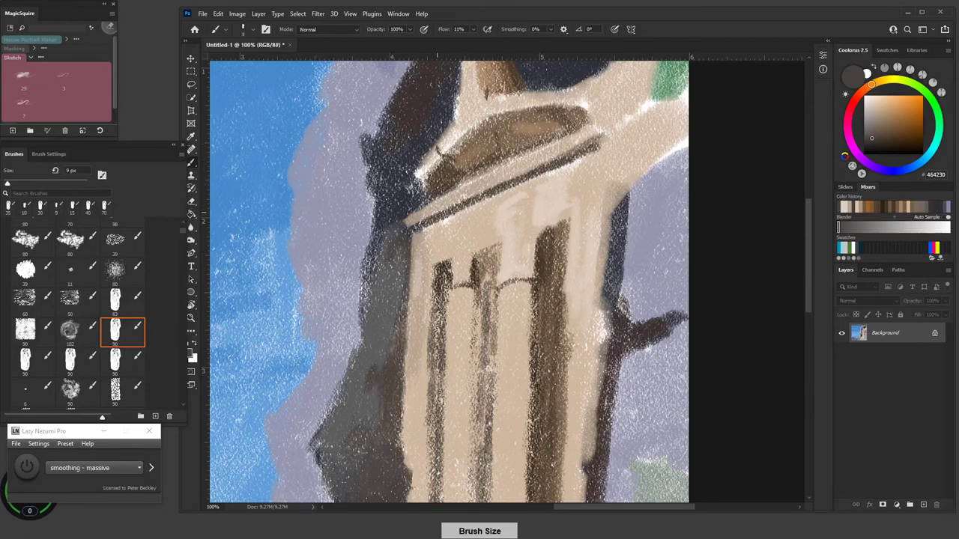
{"action": "right_click", "coordinate": [437, 213]}
{"action": "key", "text": "Escape"}
{"action": "key", "text": "bracketright"}
{"action": "key", "text": "bracketright"}
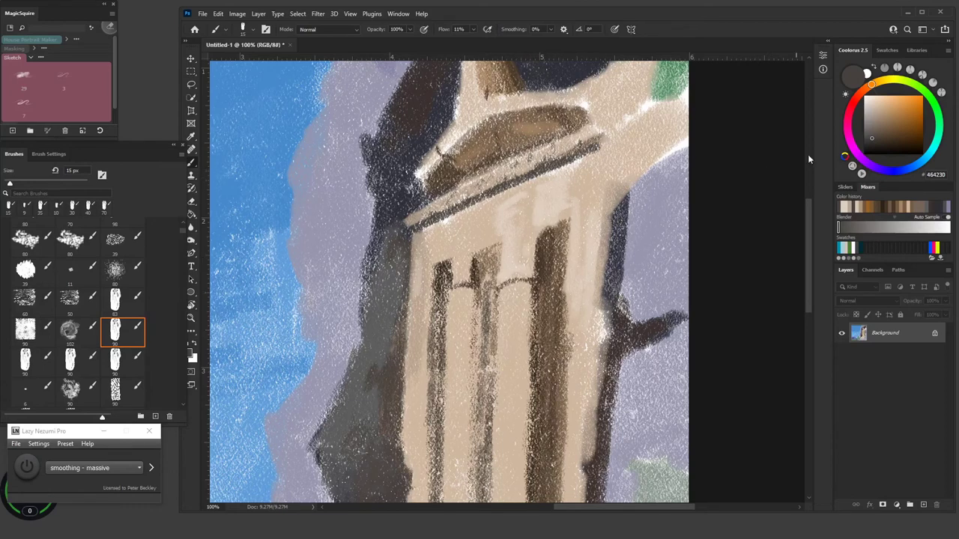
Step: Sketch carved capital details under the cornice in #7A5C3B and #877460, and shade the tall right opening's left edge
{"action": "left_click_drag", "start_coordinate": [890, 134], "coordinate": [894, 126]}
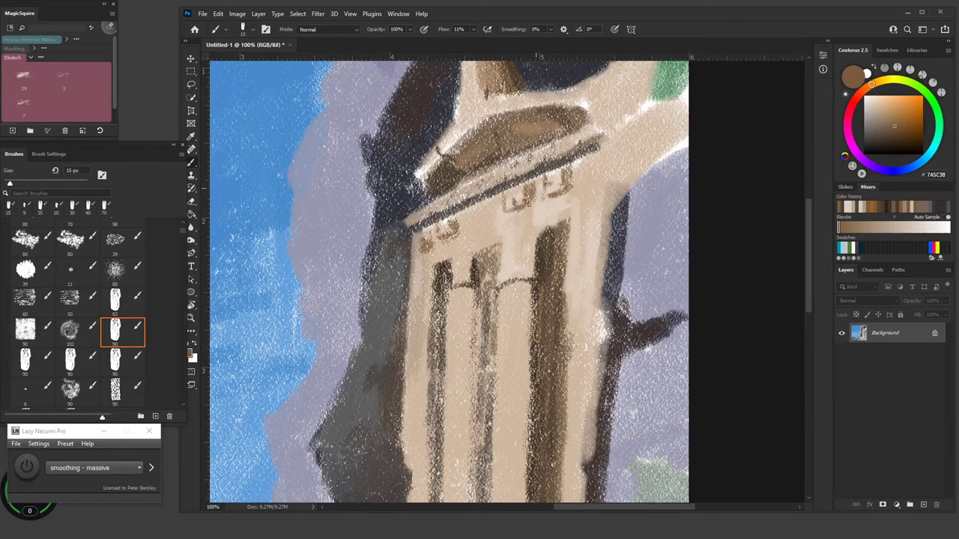
{"action": "left_click_drag", "start_coordinate": [894, 126], "coordinate": [882, 123]}
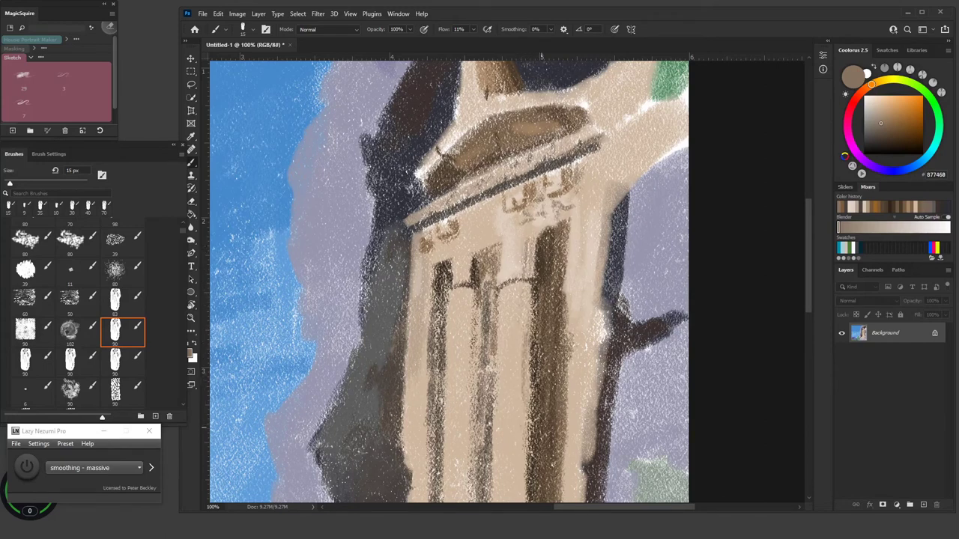
{"action": "mouse_move", "coordinate": [539, 417]}
{"action": "left_mouse_down"}
{"action": "mouse_move", "coordinate": [552, 328]}
{"action": "mouse_move", "coordinate": [562, 320]}
{"action": "left_mouse_up"}
Step: With a 40 px brush in #877460, tone the facade's right edge and add weathering marks on the two central columns
{"action": "key", "text": "bracketright"}
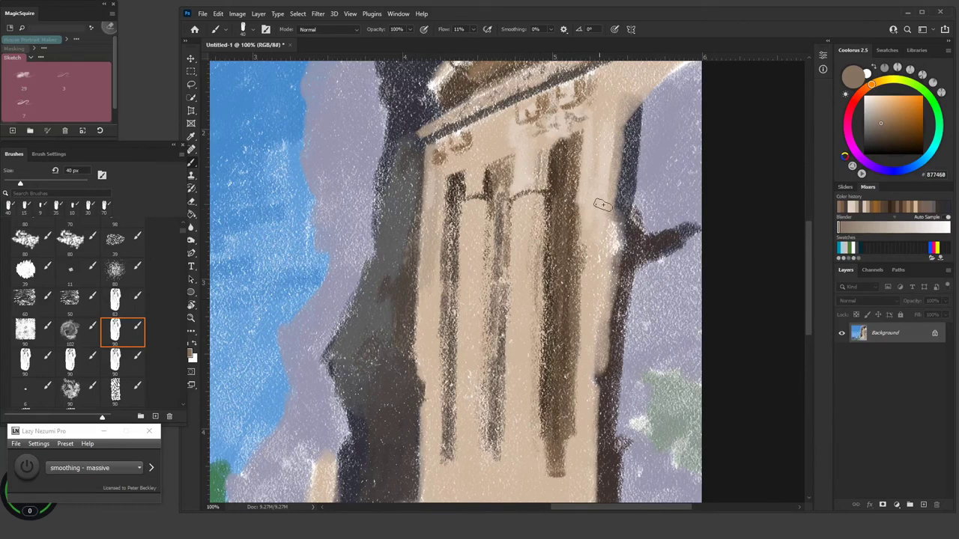
{"action": "mouse_move", "coordinate": [642, 92]}
{"action": "left_mouse_down"}
{"action": "mouse_move", "coordinate": [609, 115]}
{"action": "mouse_move", "coordinate": [601, 314]}
{"action": "mouse_move", "coordinate": [611, 280]}
{"action": "mouse_move", "coordinate": [594, 388]}
{"action": "left_mouse_up"}
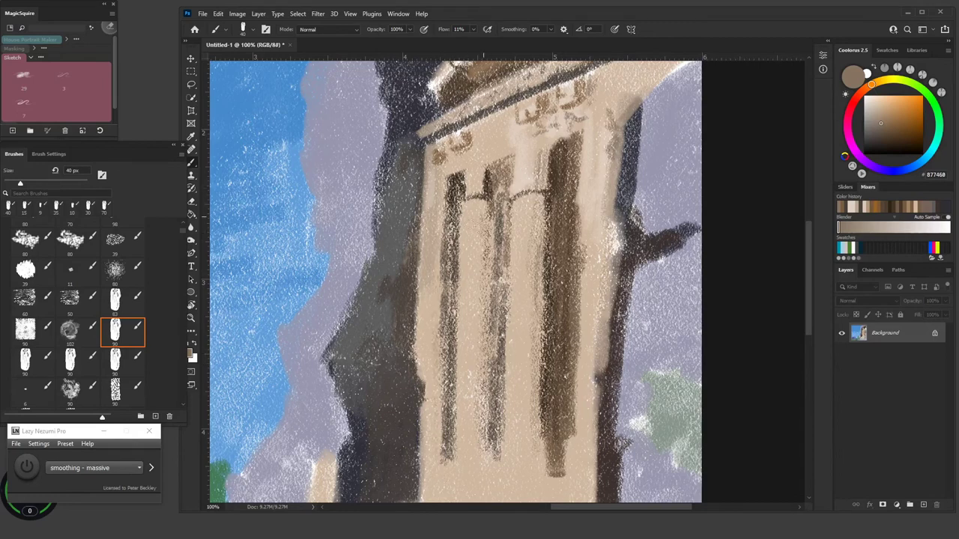
{"action": "left_click_drag", "start_coordinate": [477, 383], "coordinate": [478, 366]}
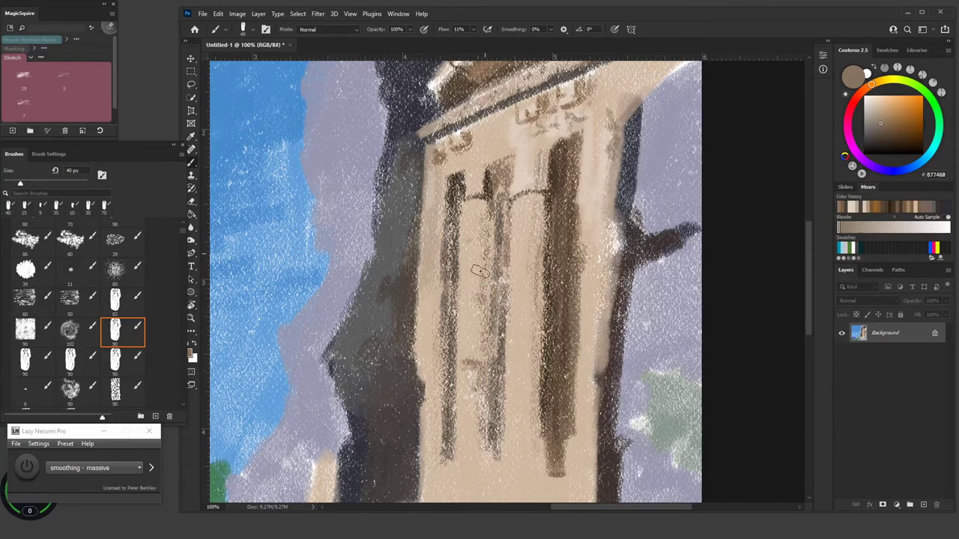
{"action": "mouse_move", "coordinate": [524, 284]}
{"action": "left_mouse_down"}
{"action": "mouse_move", "coordinate": [522, 312]}
{"action": "mouse_move", "coordinate": [538, 330]}
{"action": "mouse_move", "coordinate": [523, 326]}
{"action": "left_mouse_up"}
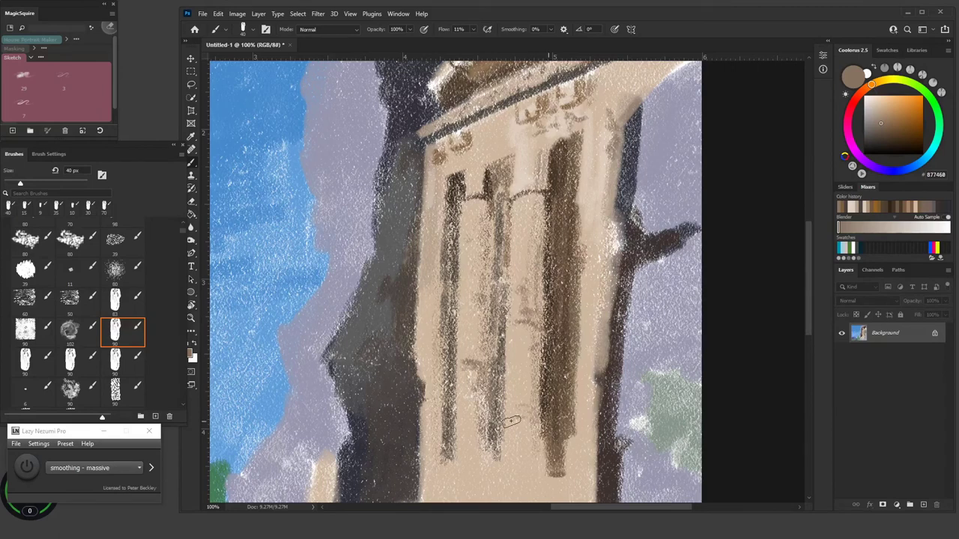
{"action": "mouse_move", "coordinate": [514, 423]}
{"action": "left_mouse_down"}
{"action": "mouse_move", "coordinate": [554, 425]}
{"action": "mouse_move", "coordinate": [565, 344]}
{"action": "left_mouse_up"}
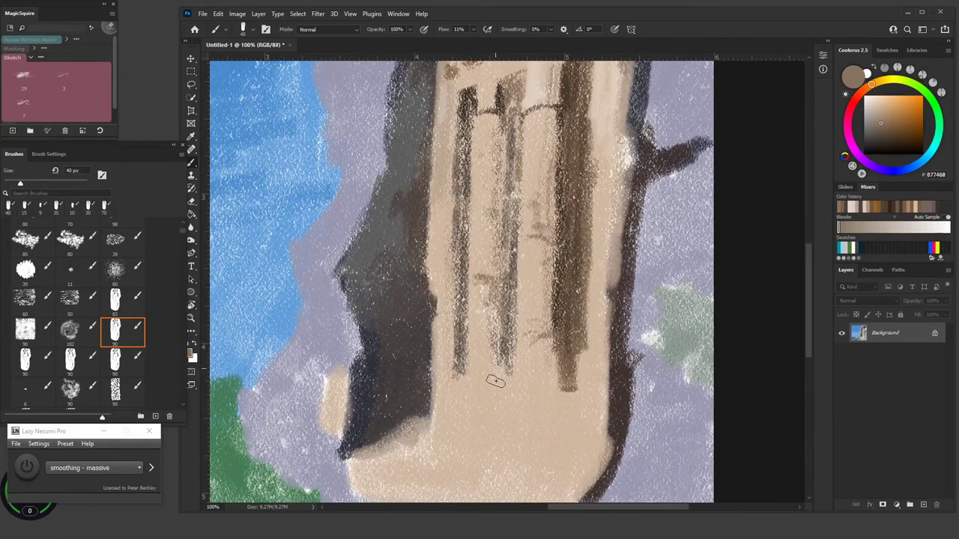
Step: Paint faint horizontal base lines beneath the columns and rough marks on the facade's lower right in #877460
{"action": "left_click_drag", "start_coordinate": [492, 392], "coordinate": [533, 391]}
{"action": "left_click_drag", "start_coordinate": [516, 356], "coordinate": [553, 358]}
{"action": "mouse_move", "coordinate": [487, 362]}
{"action": "left_mouse_down"}
{"action": "mouse_move", "coordinate": [447, 364]}
{"action": "mouse_move", "coordinate": [461, 388]}
{"action": "left_mouse_up"}
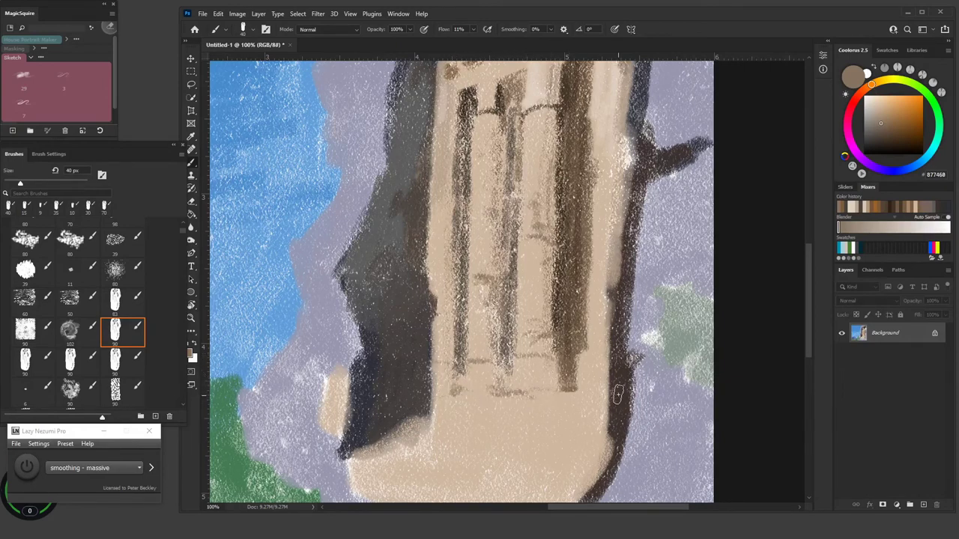
{"action": "mouse_move", "coordinate": [600, 433]}
{"action": "left_mouse_down"}
{"action": "mouse_move", "coordinate": [525, 438]}
{"action": "mouse_move", "coordinate": [560, 433]}
{"action": "mouse_move", "coordinate": [545, 438]}
{"action": "mouse_move", "coordinate": [567, 407]}
{"action": "mouse_move", "coordinate": [539, 413]}
{"action": "mouse_move", "coordinate": [555, 403]}
{"action": "mouse_move", "coordinate": [552, 421]}
{"action": "mouse_move", "coordinate": [578, 424]}
{"action": "mouse_move", "coordinate": [583, 401]}
{"action": "mouse_move", "coordinate": [596, 417]}
{"action": "mouse_move", "coordinate": [569, 430]}
{"action": "mouse_move", "coordinate": [596, 410]}
{"action": "left_mouse_up"}
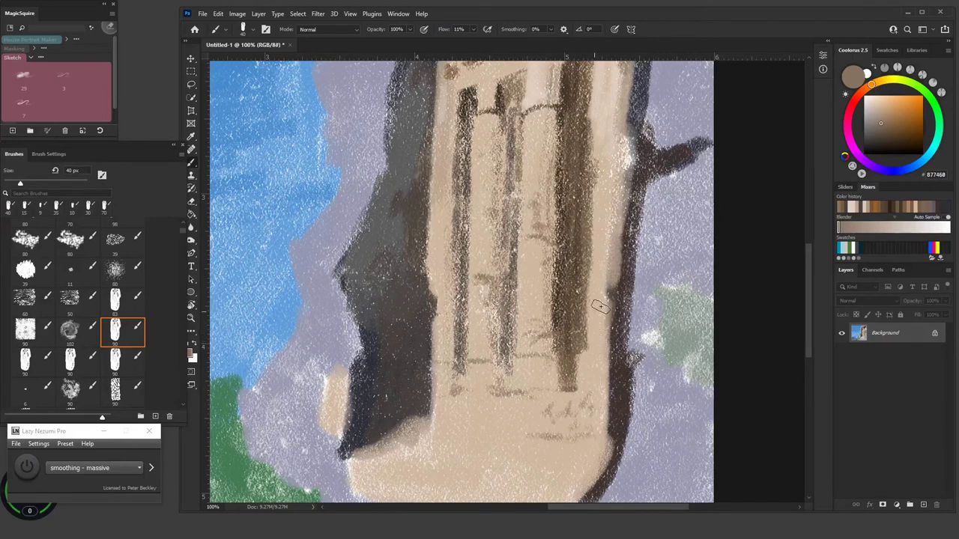
Step: Tone the facade's lower right edge with a brown mark, and add blue-grey strokes there in a colour sampled from the cliff
{"action": "mouse_move", "coordinate": [597, 316]}
{"action": "left_mouse_down"}
{"action": "mouse_move", "coordinate": [589, 377]}
{"action": "mouse_move", "coordinate": [602, 362]}
{"action": "mouse_move", "coordinate": [593, 325]}
{"action": "mouse_move", "coordinate": [588, 338]}
{"action": "mouse_move", "coordinate": [604, 335]}
{"action": "mouse_move", "coordinate": [582, 378]}
{"action": "mouse_move", "coordinate": [583, 361]}
{"action": "mouse_move", "coordinate": [602, 396]}
{"action": "mouse_move", "coordinate": [602, 331]}
{"action": "left_mouse_up"}
{"action": "left_click", "coordinate": [678, 290], "text": "alt"}
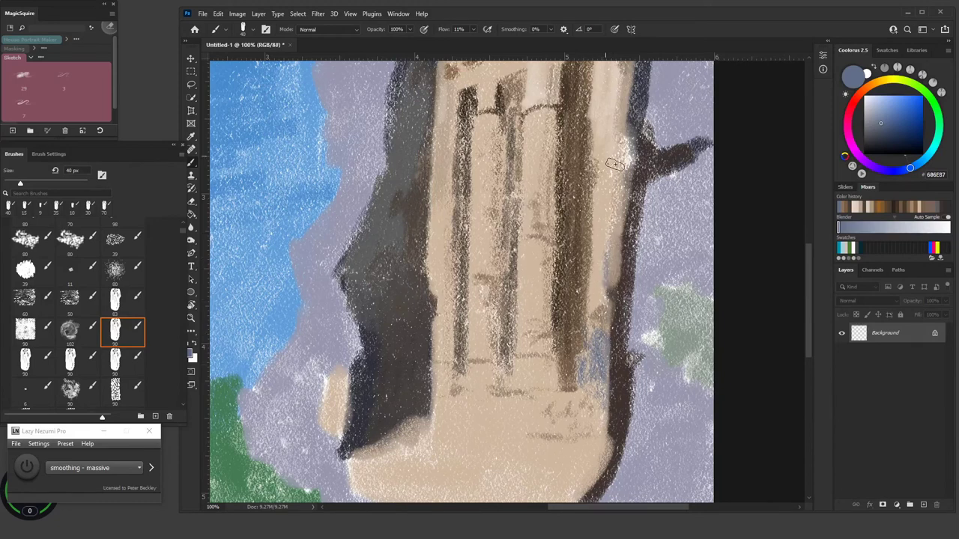
Step: Paint vertical shading and rough base marks beneath the facade's columns in #877460 and the warmer #A17A52
{"action": "left_click", "coordinate": [871, 84]}
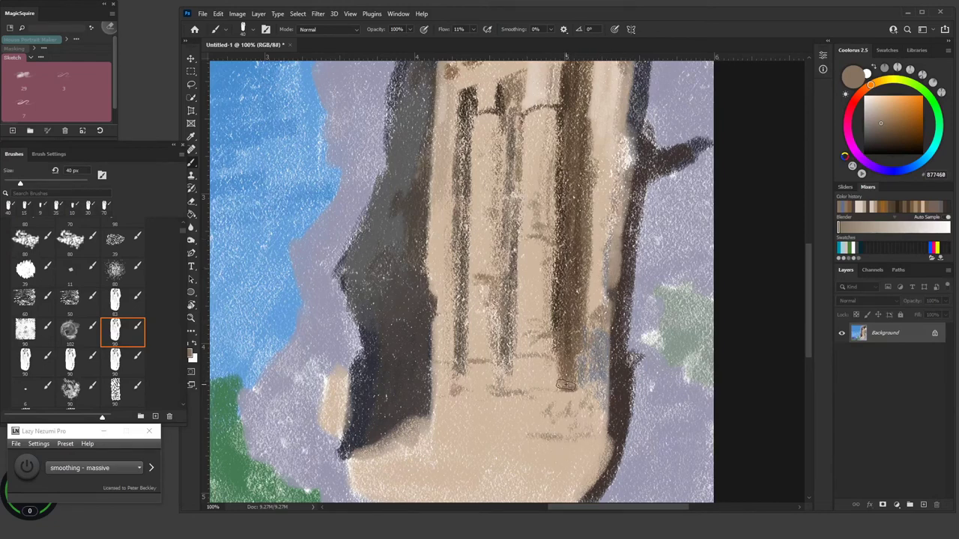
{"action": "key", "text": "space"}
{"action": "left_click_drag", "start_coordinate": [538, 434], "coordinate": [593, 332]}
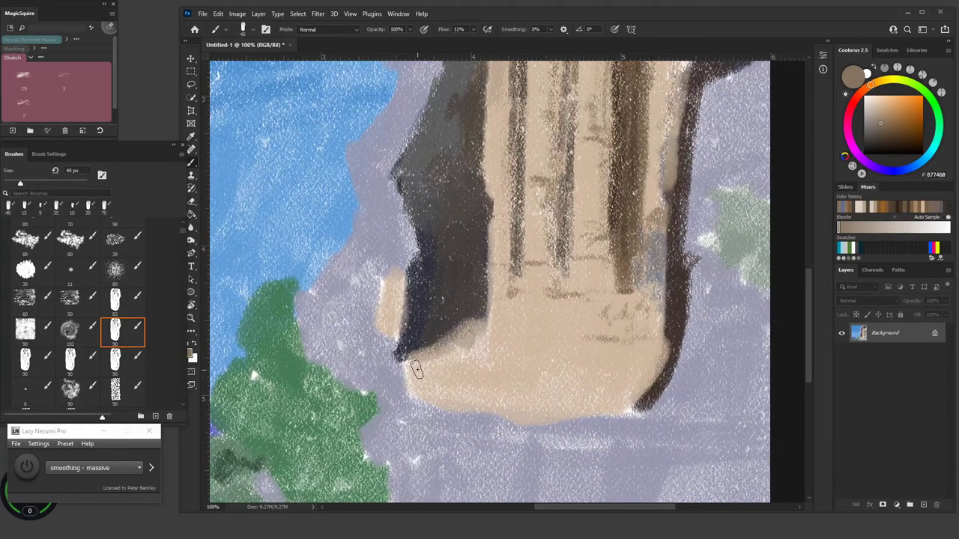
{"action": "left_click_drag", "start_coordinate": [487, 340], "coordinate": [505, 337]}
{"action": "left_click_drag", "start_coordinate": [514, 294], "coordinate": [507, 342]}
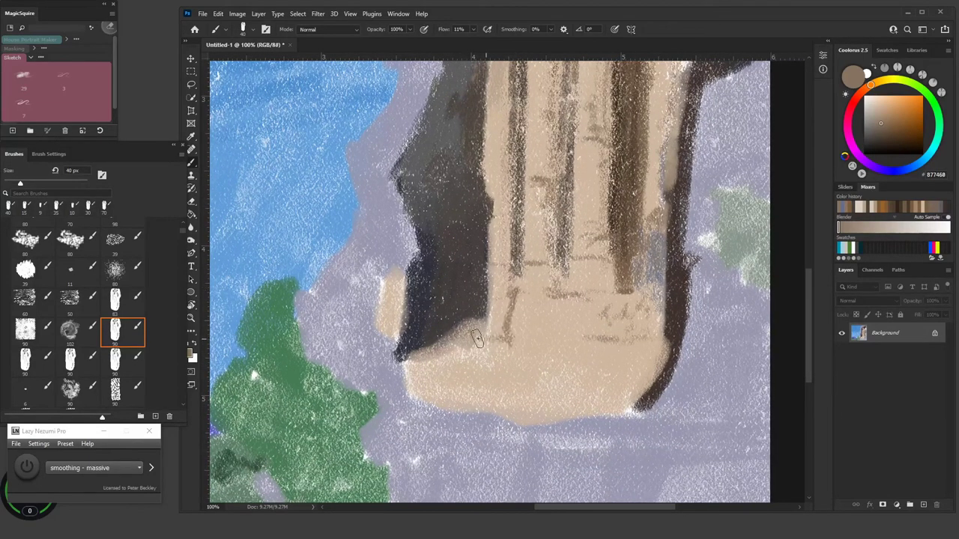
{"action": "mouse_move", "coordinate": [554, 283]}
{"action": "left_mouse_down"}
{"action": "mouse_move", "coordinate": [553, 331]}
{"action": "mouse_move", "coordinate": [555, 317]}
{"action": "mouse_move", "coordinate": [538, 334]}
{"action": "left_mouse_up"}
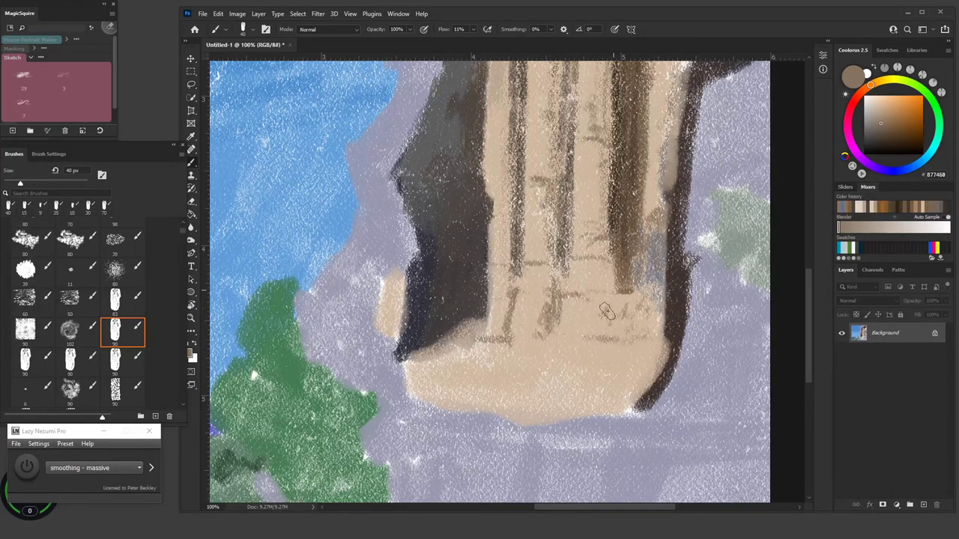
{"action": "left_click_drag", "start_coordinate": [614, 291], "coordinate": [614, 322]}
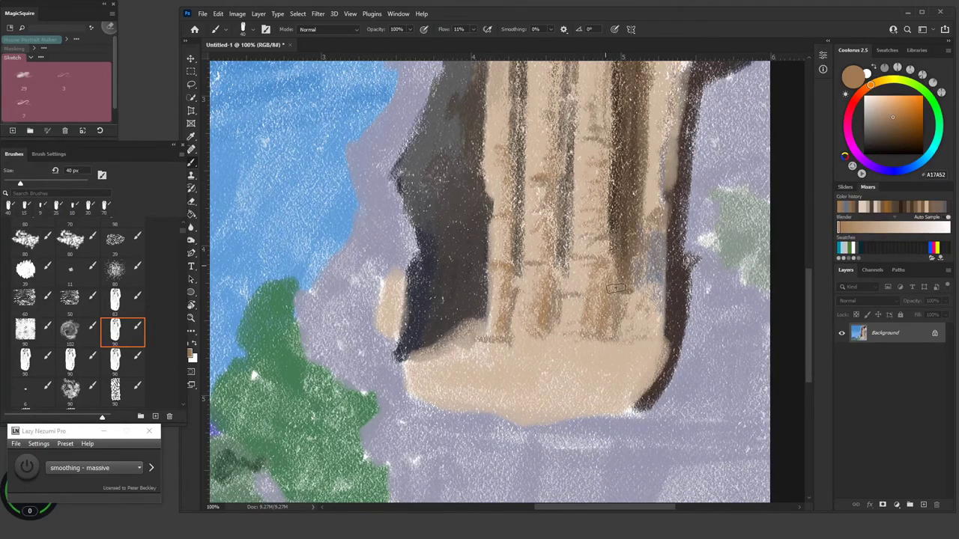
Step: Add weathering marks in #A17A52 along the columns and across the carved band under the cornice
{"action": "key", "text": "space"}
{"action": "left_click_drag", "start_coordinate": [638, 191], "coordinate": [571, 359]}
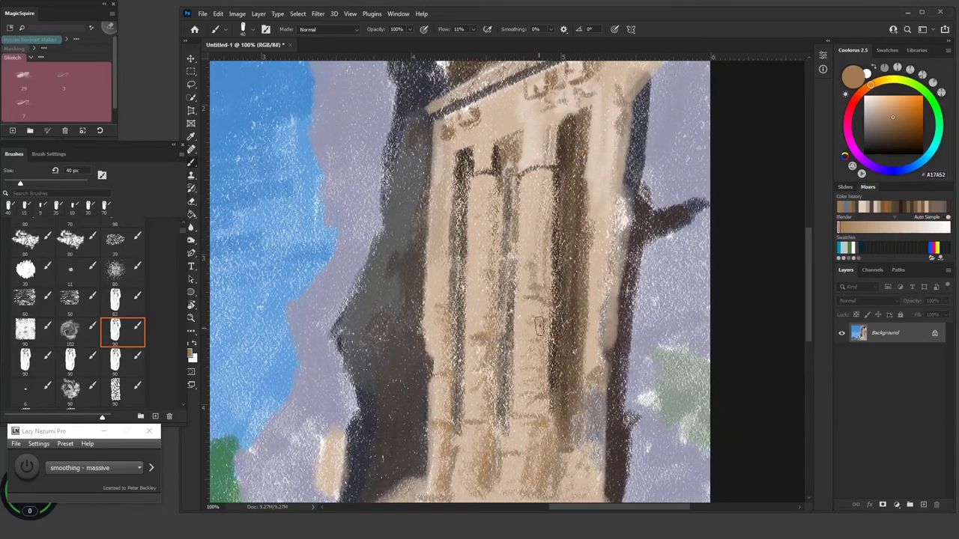
{"action": "left_click_drag", "start_coordinate": [546, 178], "coordinate": [541, 226]}
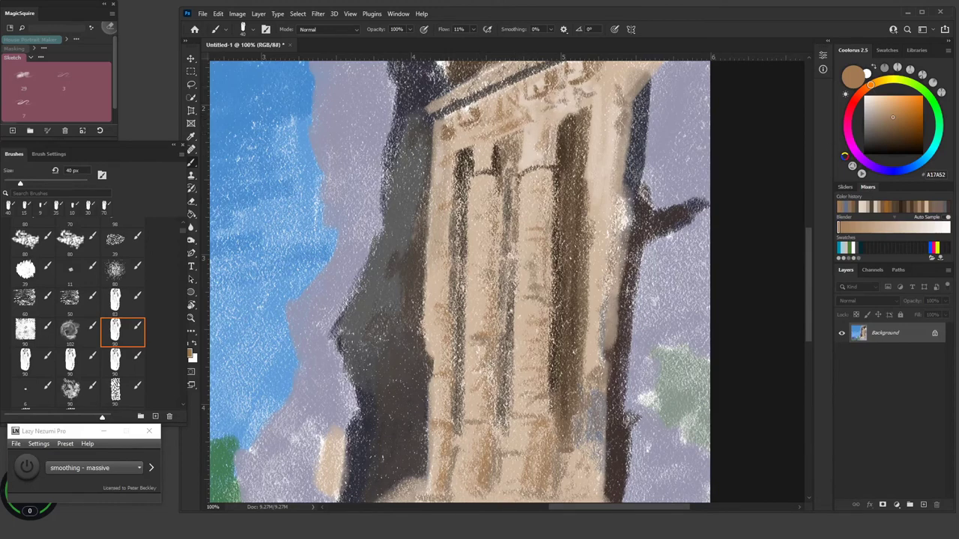
Step: Mark cracks in the rock beside the pediment in #493827, and texture the surrounding stone in #AB8863, reducing the brush to 30 px
{"action": "left_click", "coordinate": [890, 138]}
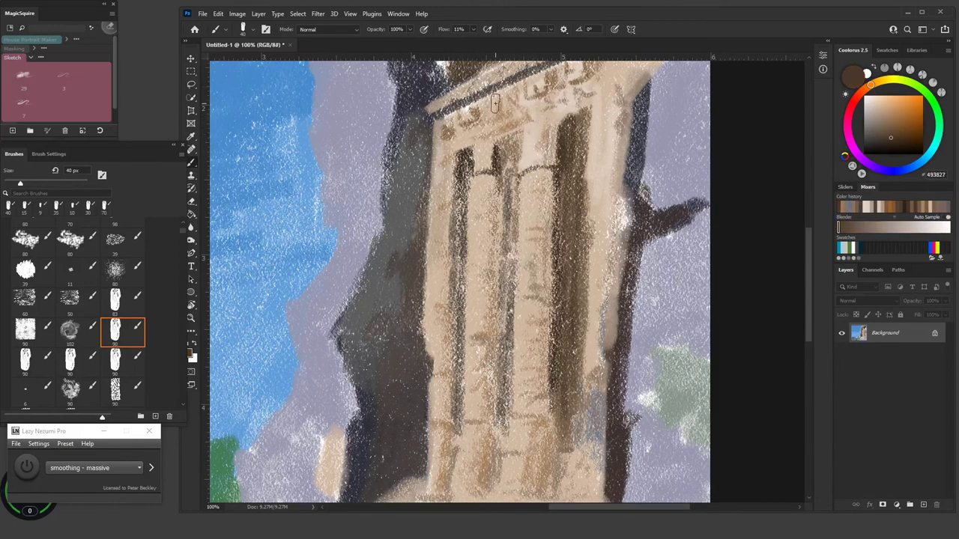
{"action": "mouse_move", "coordinate": [495, 103]}
{"action": "left_mouse_down"}
{"action": "mouse_move", "coordinate": [531, 105]}
{"action": "mouse_move", "coordinate": [546, 78]}
{"action": "mouse_move", "coordinate": [546, 93]}
{"action": "mouse_move", "coordinate": [587, 99]}
{"action": "mouse_move", "coordinate": [480, 197]}
{"action": "left_mouse_up"}
{"action": "key", "text": "space"}
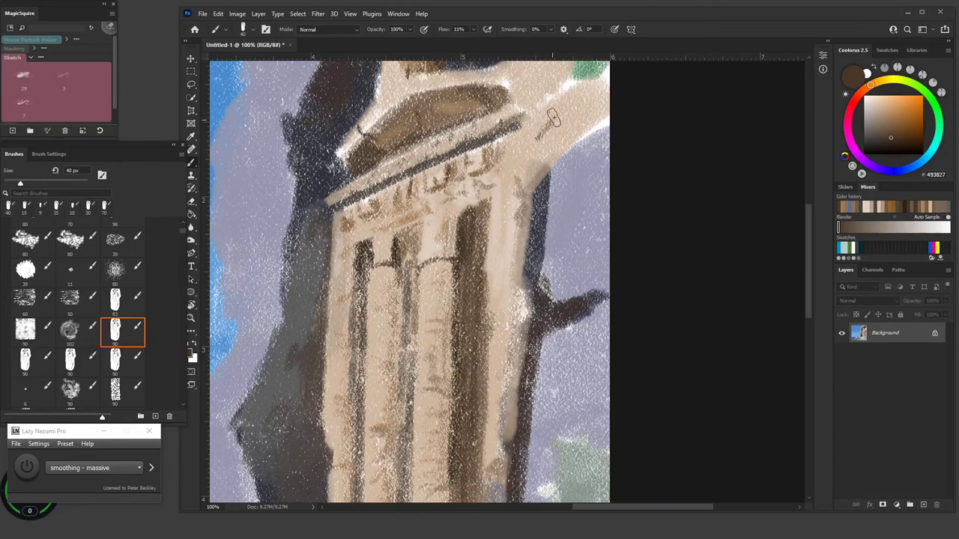
{"action": "mouse_move", "coordinate": [548, 129]}
{"action": "left_mouse_down"}
{"action": "mouse_move", "coordinate": [529, 106]}
{"action": "mouse_move", "coordinate": [541, 86]}
{"action": "left_mouse_up"}
{"action": "key", "text": "space"}
{"action": "left_click_drag", "start_coordinate": [484, 142], "coordinate": [499, 175]}
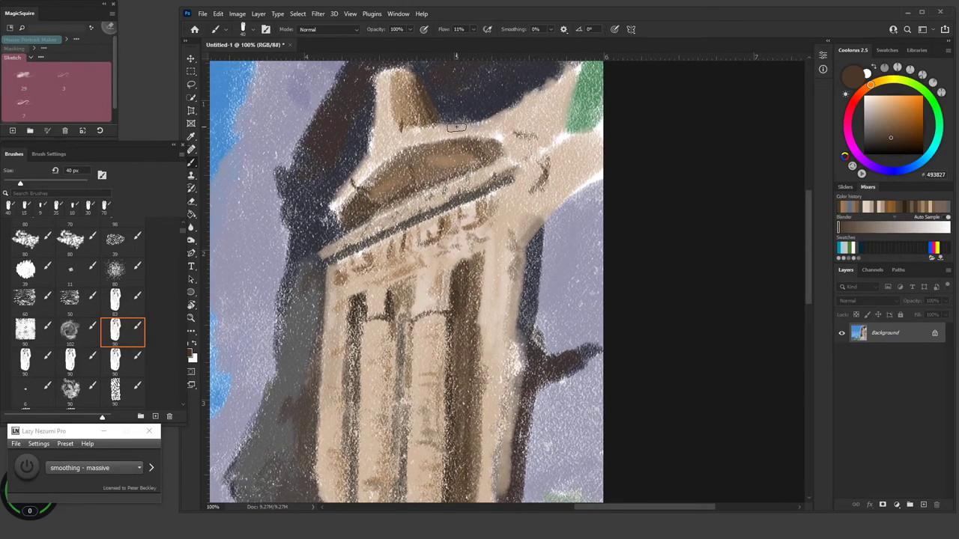
{"action": "left_click", "coordinate": [458, 133], "text": "alt"}
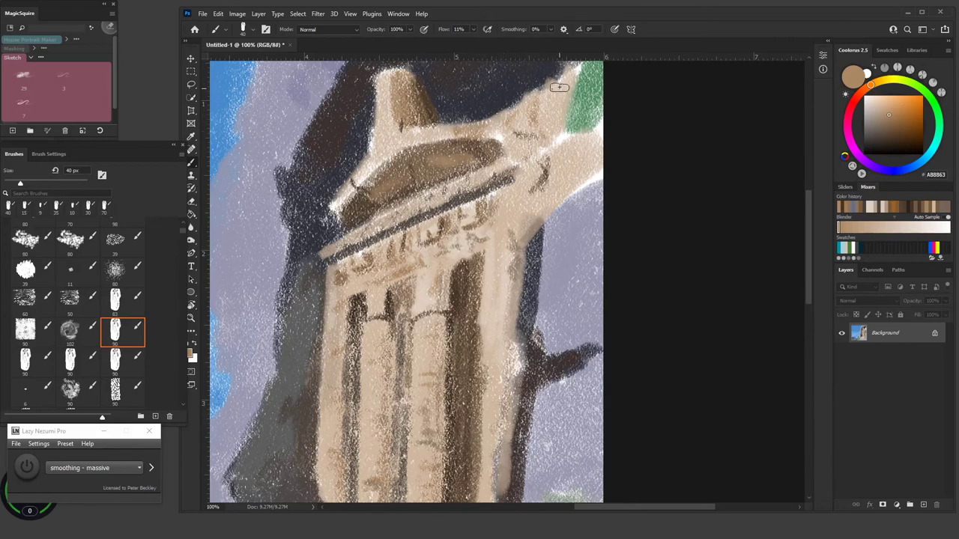
{"action": "key", "text": "bracketleft"}
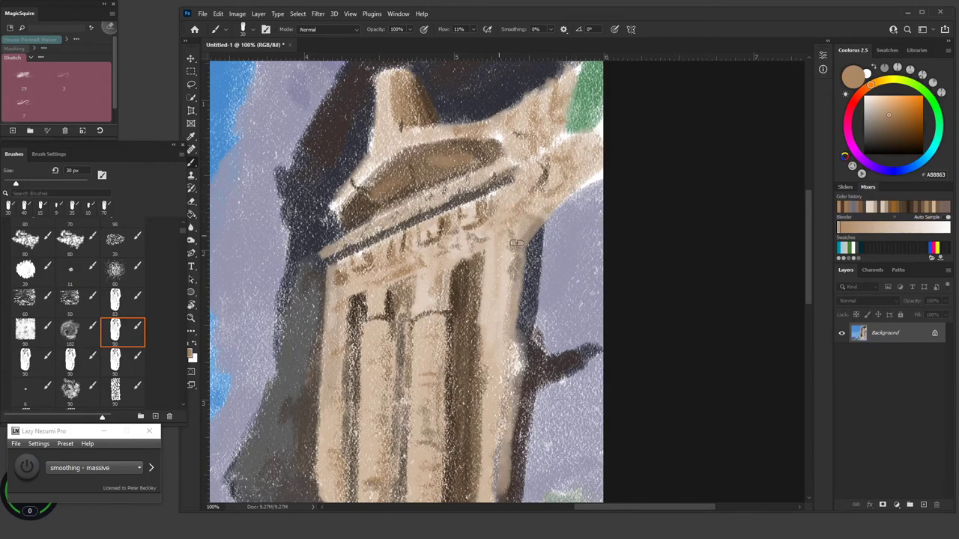
Step: Add small earthy strokes across the green valley floor in #B09375
{"action": "key", "text": "ctrl+minus"}
{"action": "key", "text": "ctrl+minus"}
{"action": "key", "text": "ctrl+minus"}
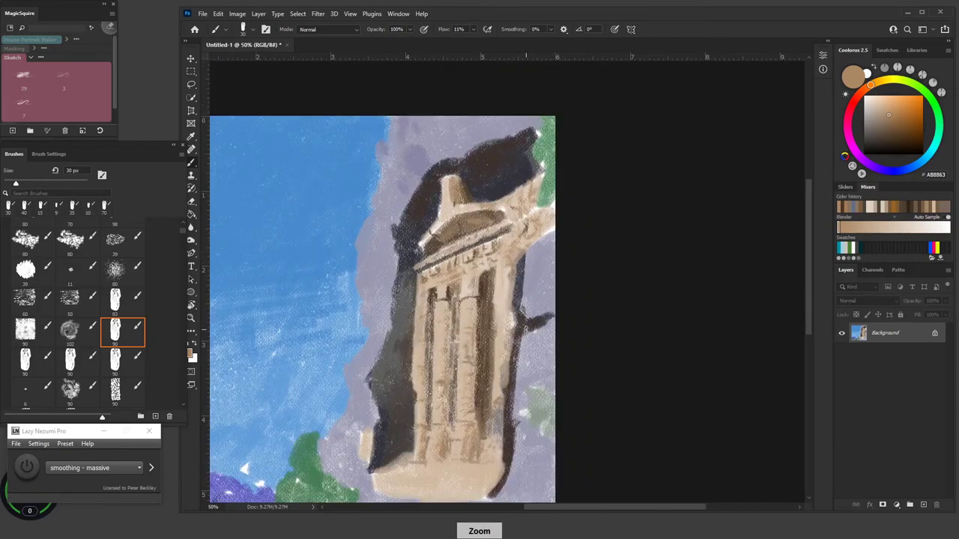
{"action": "key", "text": "ctrl+plus"}
{"action": "key", "text": "ctrl+minus"}
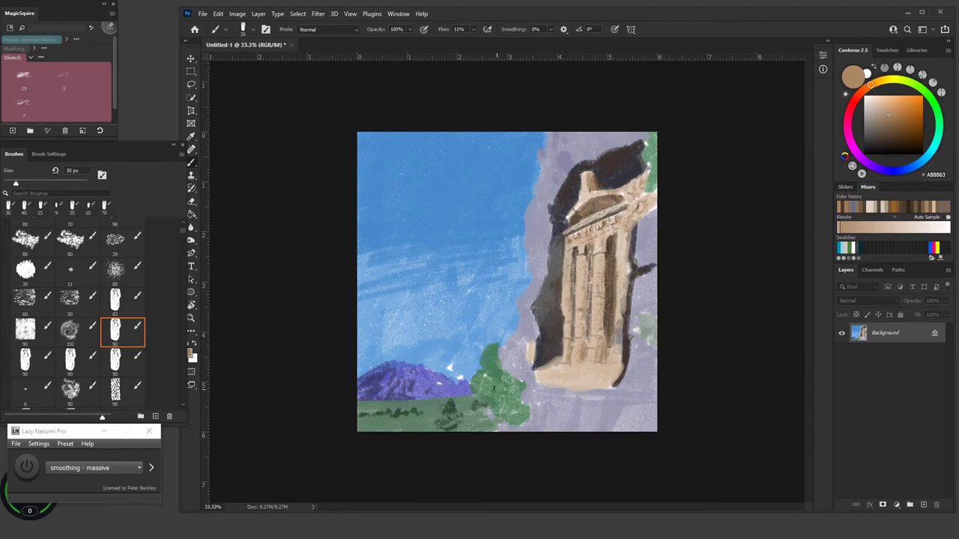
{"action": "left_click", "coordinate": [834, 209]}
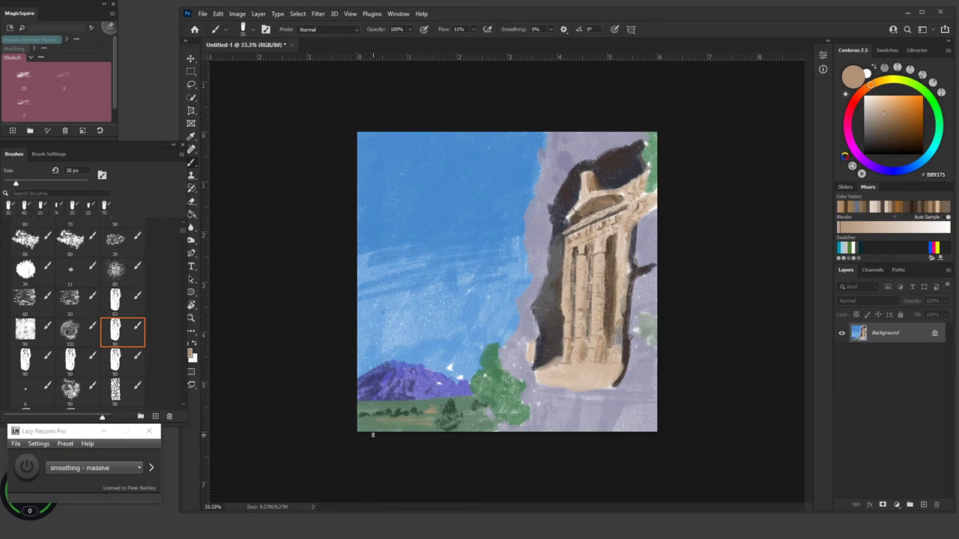
Step: Paint violet-grey shadow strokes on the cliff above and left of the tomb in #66636B with a 150 px brush
{"action": "left_click_drag", "start_coordinate": [874, 169], "coordinate": [879, 169]}
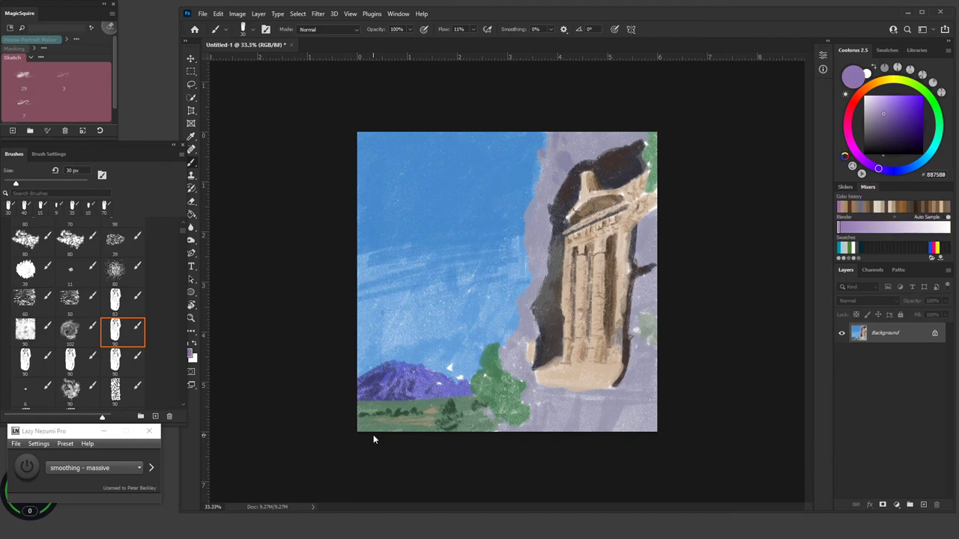
{"action": "left_click", "coordinate": [873, 130]}
{"action": "left_click_drag", "start_coordinate": [870, 130], "coordinate": [868, 130]}
{"action": "key", "text": "ctrl+plus"}
{"action": "key", "text": "ctrl+plus"}
{"action": "key", "text": "ctrl+minus"}
{"action": "key", "text": "ctrl+minus"}
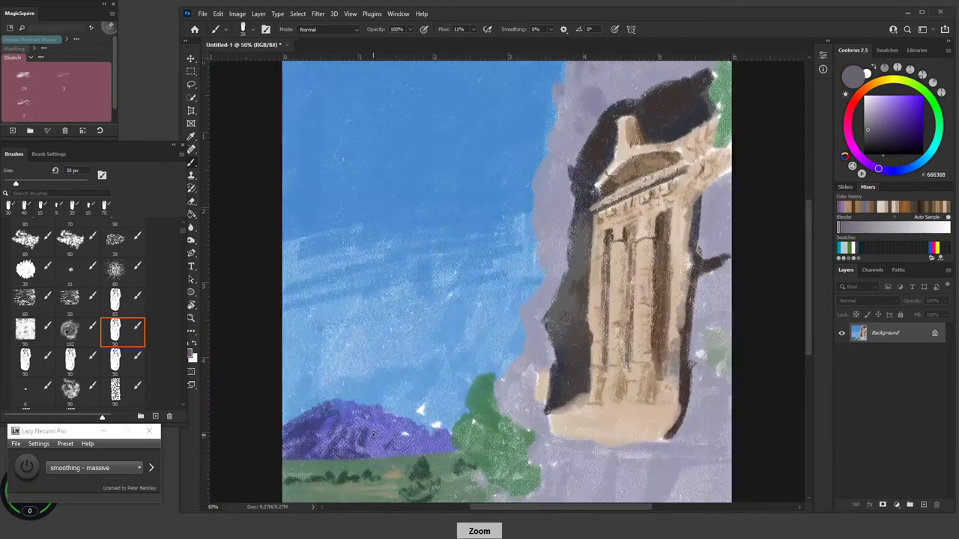
{"action": "key", "text": "bracketright"}
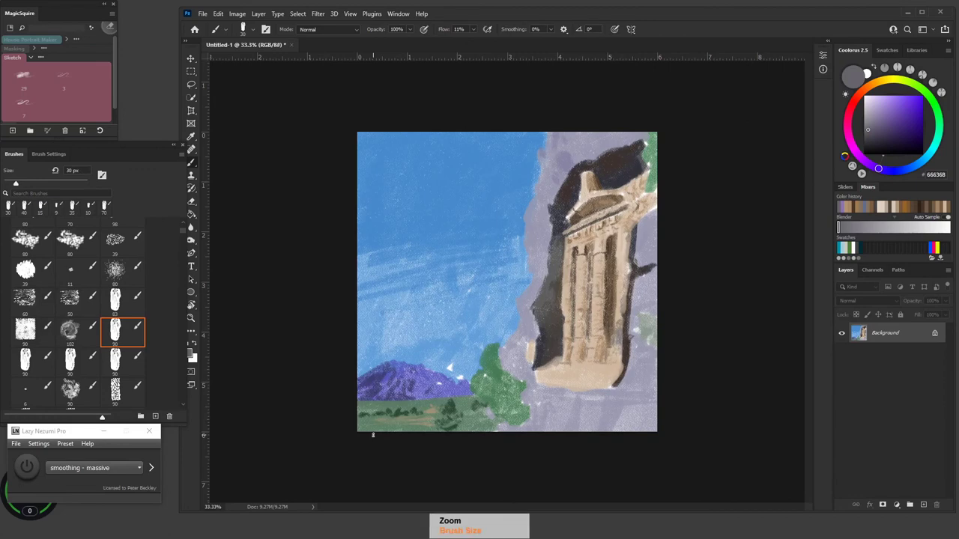
{"action": "key", "text": "bracketright"}
{"action": "key", "text": "bracketright"}
{"action": "key", "text": "bracketright"}
{"action": "key", "text": "bracketright"}
{"action": "key", "text": "bracketright"}
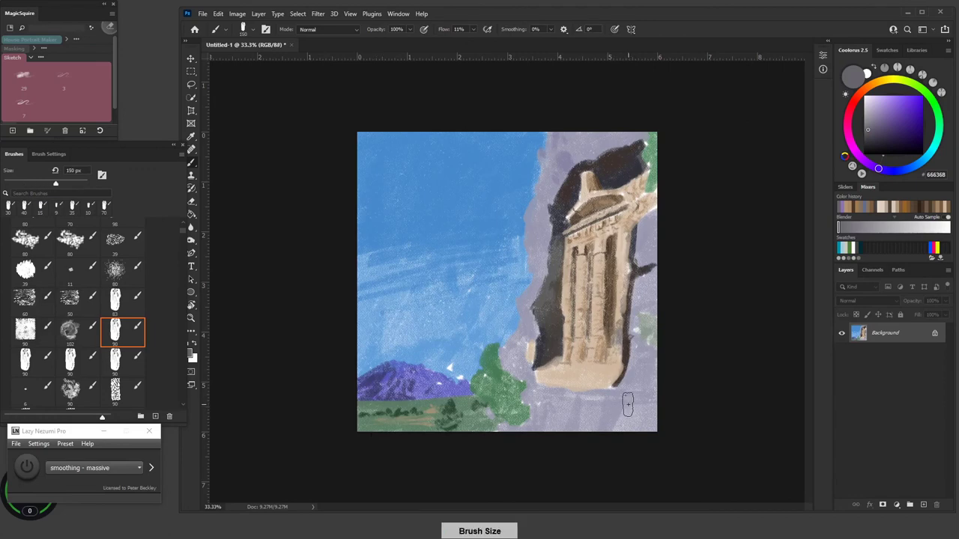
{"action": "mouse_move", "coordinate": [568, 180]}
{"action": "left_mouse_down"}
{"action": "mouse_move", "coordinate": [588, 140]}
{"action": "mouse_move", "coordinate": [576, 132]}
{"action": "mouse_move", "coordinate": [552, 140]}
{"action": "mouse_move", "coordinate": [571, 144]}
{"action": "mouse_move", "coordinate": [559, 153]}
{"action": "mouse_move", "coordinate": [543, 154]}
{"action": "mouse_move", "coordinate": [558, 186]}
{"action": "mouse_move", "coordinate": [533, 215]}
{"action": "mouse_move", "coordinate": [541, 202]}
{"action": "mouse_move", "coordinate": [536, 282]}
{"action": "mouse_move", "coordinate": [543, 227]}
{"action": "mouse_move", "coordinate": [538, 244]}
{"action": "mouse_move", "coordinate": [525, 228]}
{"action": "mouse_move", "coordinate": [527, 253]}
{"action": "mouse_move", "coordinate": [542, 216]}
{"action": "left_mouse_up"}
Step: Darken the cliff's crevices above and left of the tomb in #484848, switching from a 150 px to a 100 px brush
{"action": "left_click", "coordinate": [864, 137]}
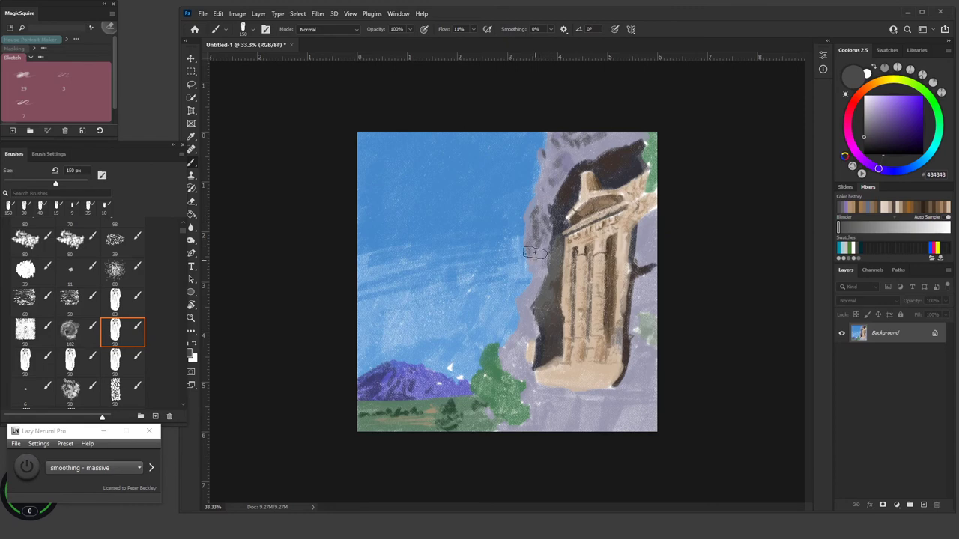
{"action": "mouse_move", "coordinate": [535, 252]}
{"action": "left_mouse_down"}
{"action": "mouse_move", "coordinate": [549, 227]}
{"action": "mouse_move", "coordinate": [539, 272]}
{"action": "left_mouse_up"}
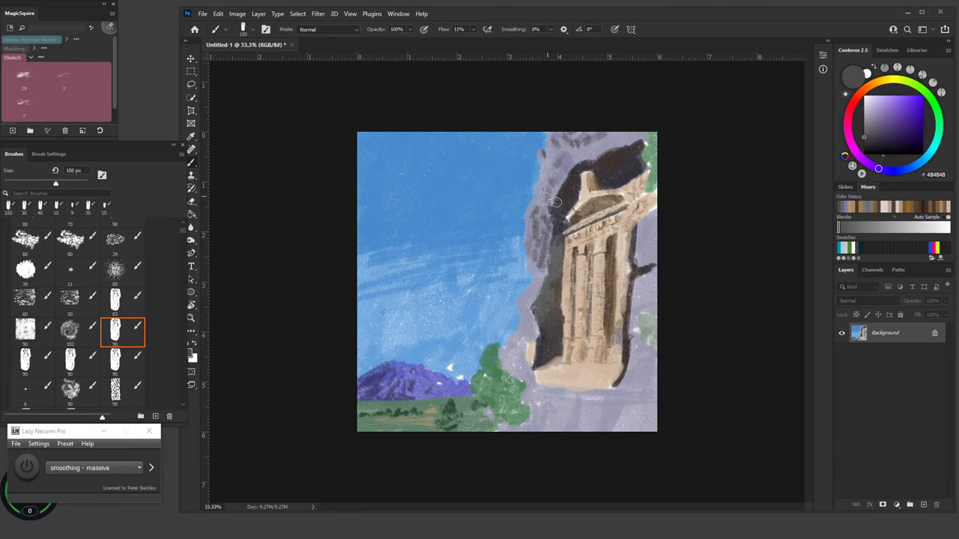
{"action": "key", "text": "bracketleft"}
{"action": "key", "text": "bracketleft"}
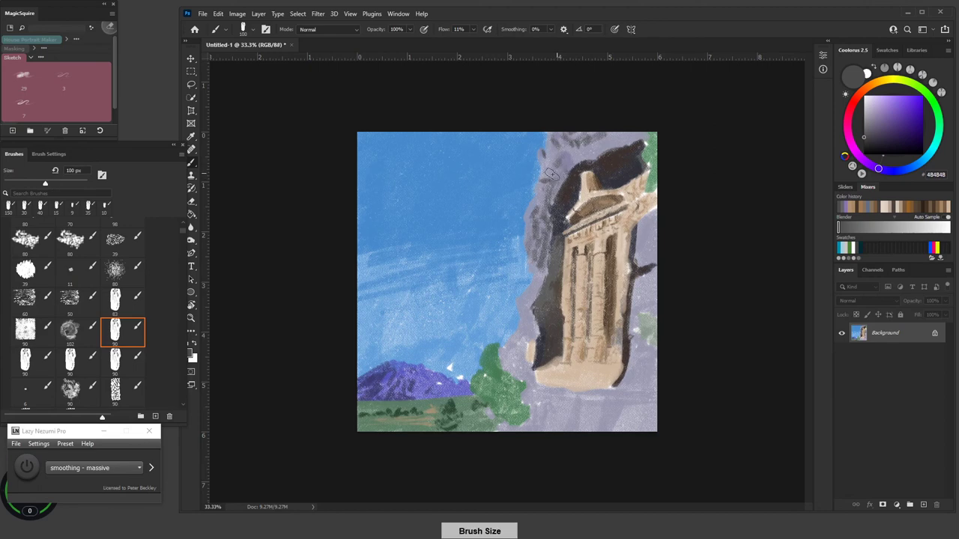
{"action": "left_click_drag", "start_coordinate": [549, 163], "coordinate": [560, 181]}
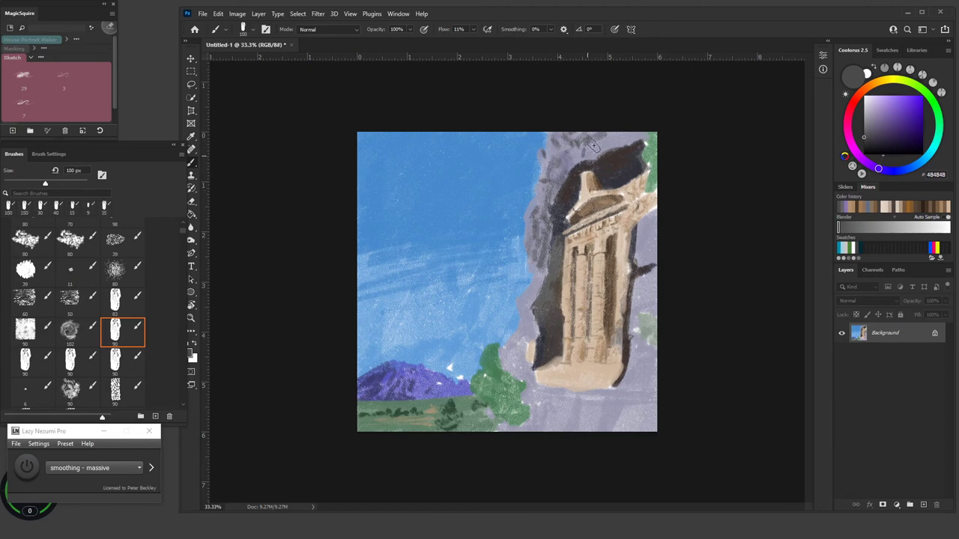
{"action": "mouse_move", "coordinate": [619, 137]}
{"action": "left_mouse_down"}
{"action": "mouse_move", "coordinate": [579, 159]}
{"action": "mouse_move", "coordinate": [589, 145]}
{"action": "mouse_move", "coordinate": [571, 147]}
{"action": "mouse_move", "coordinate": [592, 147]}
{"action": "mouse_move", "coordinate": [574, 160]}
{"action": "mouse_move", "coordinate": [553, 157]}
{"action": "mouse_move", "coordinate": [564, 140]}
{"action": "left_mouse_up"}
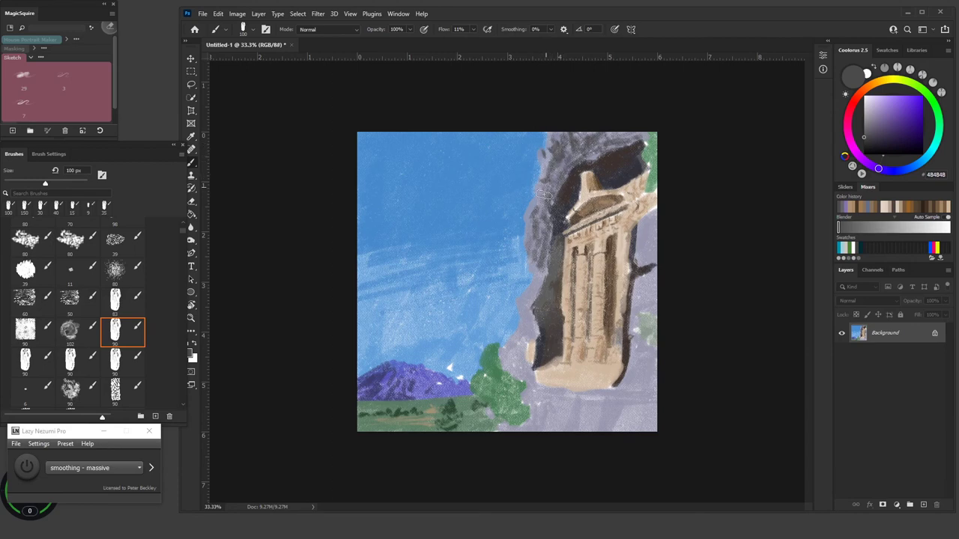
{"action": "left_click_drag", "start_coordinate": [544, 194], "coordinate": [544, 228]}
{"action": "mouse_move", "coordinate": [547, 279]}
{"action": "left_mouse_down"}
{"action": "mouse_move", "coordinate": [538, 269]}
{"action": "mouse_move", "coordinate": [535, 283]}
{"action": "left_mouse_up"}
Step: Paint sunlit rock highlights along the cliff's left edge in #CEC1A9 with an 80 px brush
{"action": "left_click_drag", "start_coordinate": [889, 79], "coordinate": [877, 81]}
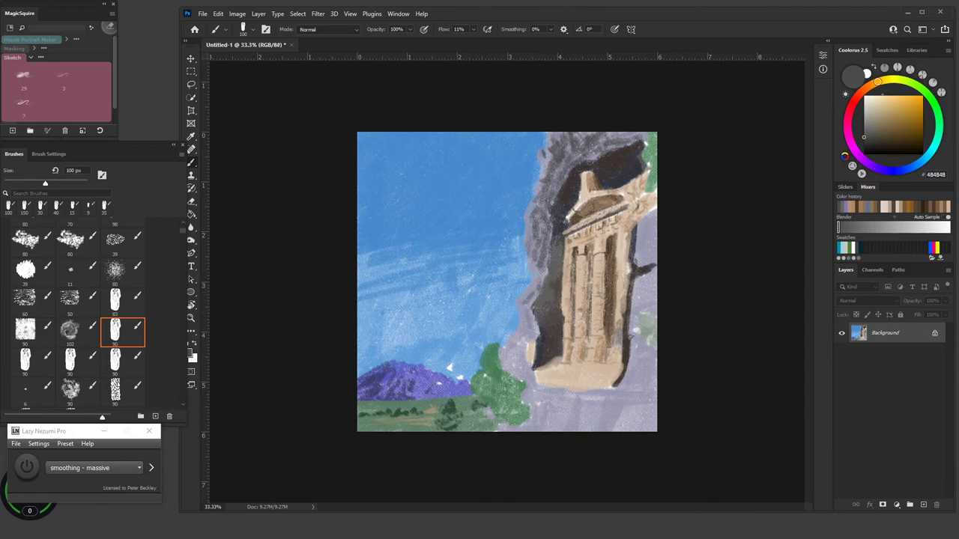
{"action": "left_click", "coordinate": [874, 108]}
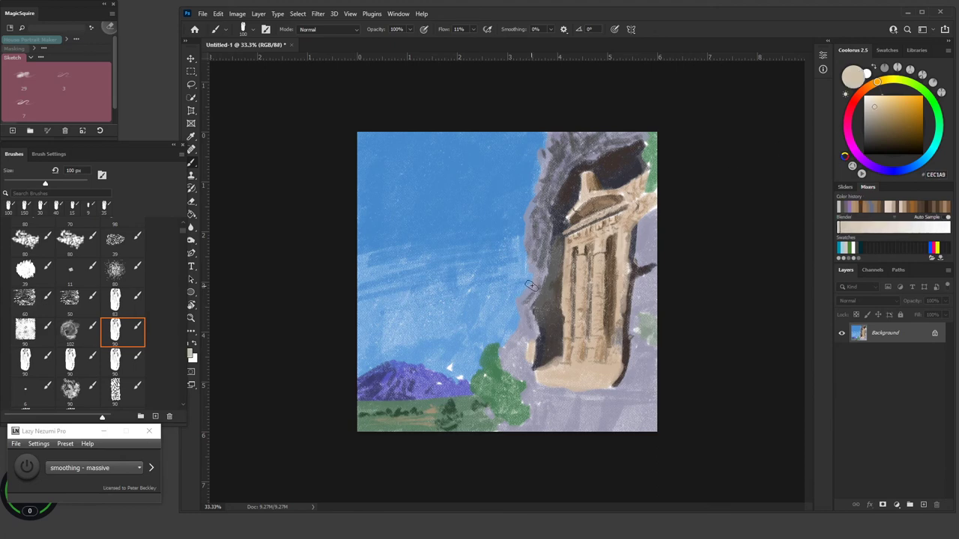
{"action": "key", "text": "bracketleft"}
{"action": "key", "text": "bracketleft"}
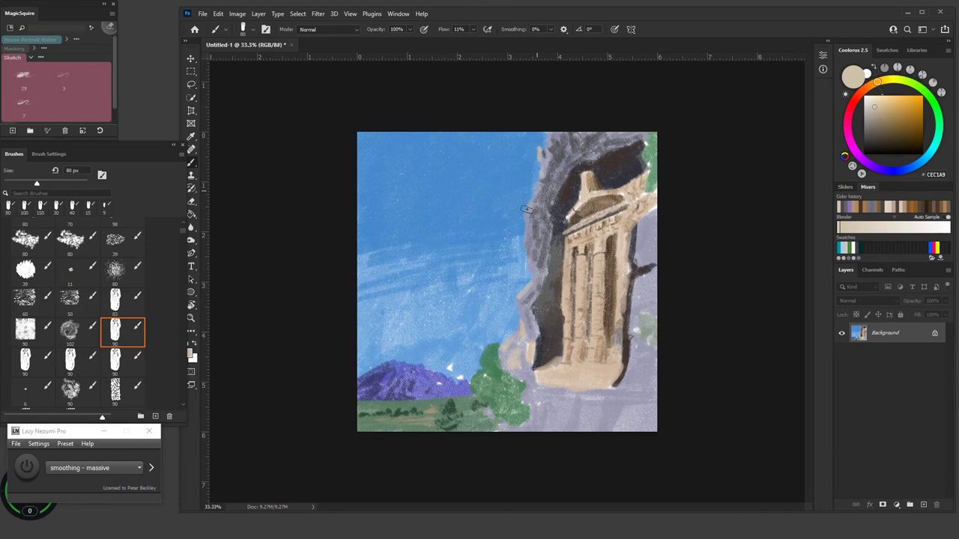
{"action": "mouse_move", "coordinate": [553, 182]}
{"action": "left_mouse_down"}
{"action": "mouse_move", "coordinate": [534, 245]}
{"action": "mouse_move", "coordinate": [533, 225]}
{"action": "mouse_move", "coordinate": [526, 237]}
{"action": "mouse_move", "coordinate": [543, 227]}
{"action": "mouse_move", "coordinate": [534, 244]}
{"action": "mouse_move", "coordinate": [542, 223]}
{"action": "mouse_move", "coordinate": [544, 253]}
{"action": "left_mouse_up"}
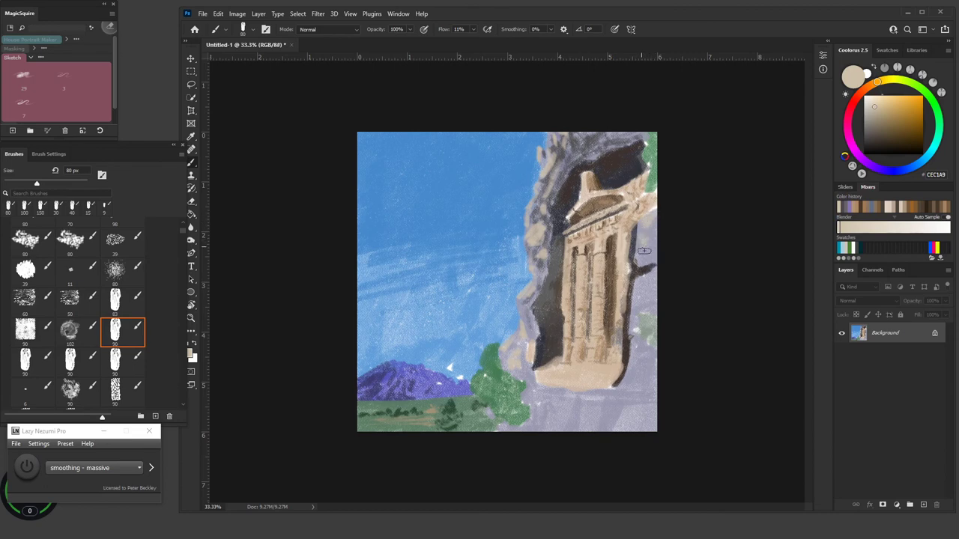
Step: Add light cream rock highlights to the cliff face right of the tomb and below its base
{"action": "left_click_drag", "start_coordinate": [646, 219], "coordinate": [641, 240]}
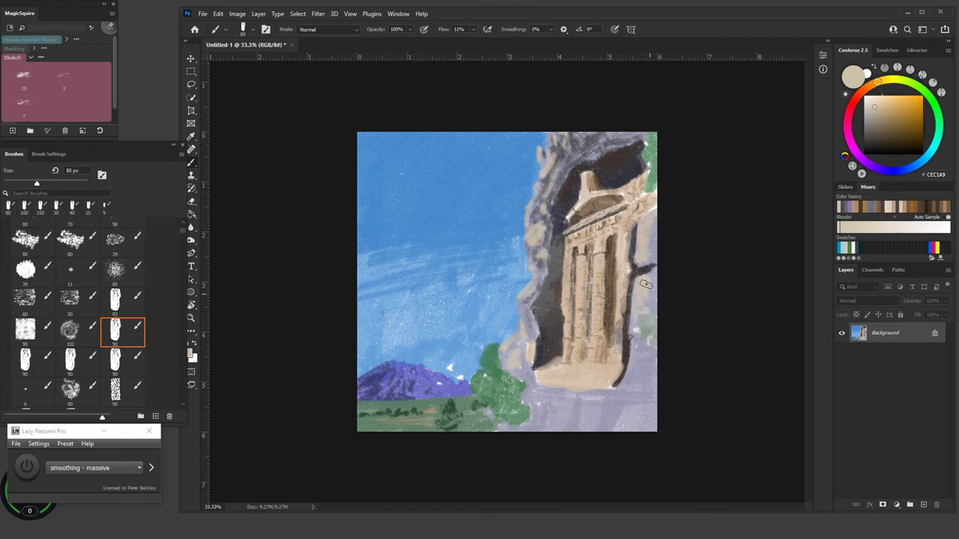
{"action": "left_click_drag", "start_coordinate": [646, 285], "coordinate": [633, 368]}
{"action": "mouse_move", "coordinate": [583, 426]}
{"action": "left_mouse_down"}
{"action": "mouse_move", "coordinate": [581, 404]}
{"action": "mouse_move", "coordinate": [570, 418]}
{"action": "left_mouse_up"}
Step: Paint dark purple shadow texture in #3D3644 on the rock below the tomb and in the canvas's lower right corner
{"action": "left_click", "coordinate": [843, 206]}
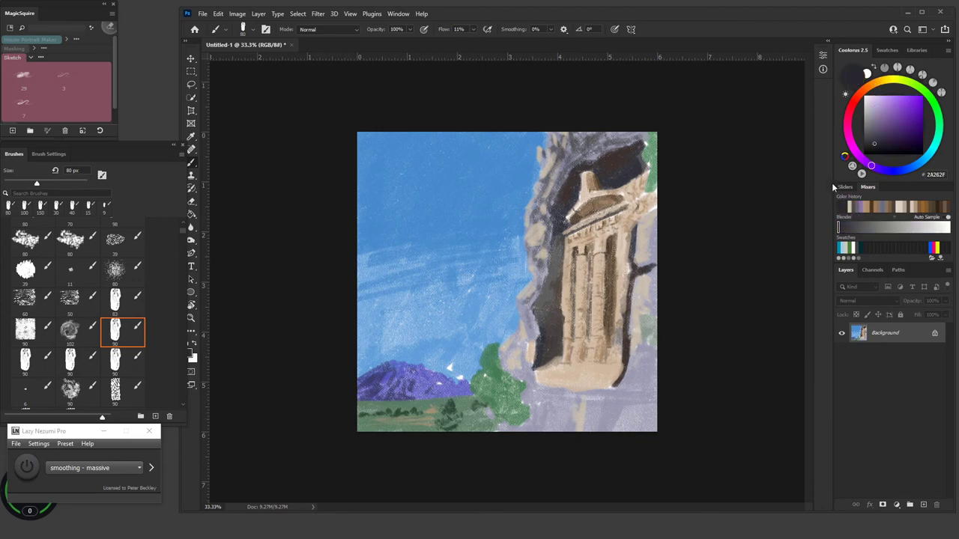
{"action": "left_click", "coordinate": [880, 140]}
{"action": "left_click", "coordinate": [876, 138]}
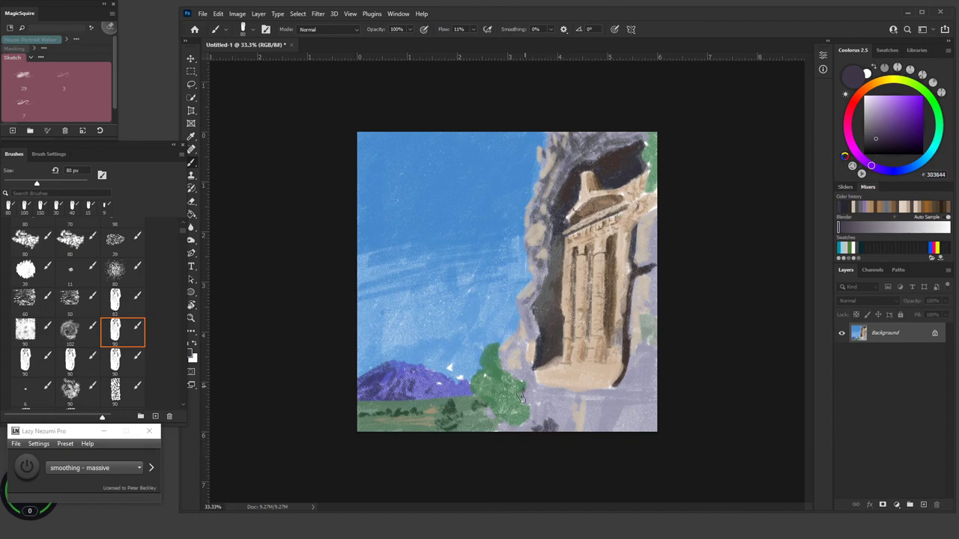
{"action": "mouse_move", "coordinate": [527, 403]}
{"action": "left_mouse_down"}
{"action": "mouse_move", "coordinate": [505, 426]}
{"action": "mouse_move", "coordinate": [490, 411]}
{"action": "mouse_move", "coordinate": [500, 430]}
{"action": "mouse_move", "coordinate": [527, 432]}
{"action": "mouse_move", "coordinate": [555, 394]}
{"action": "mouse_move", "coordinate": [545, 400]}
{"action": "mouse_move", "coordinate": [562, 423]}
{"action": "mouse_move", "coordinate": [593, 422]}
{"action": "left_mouse_up"}
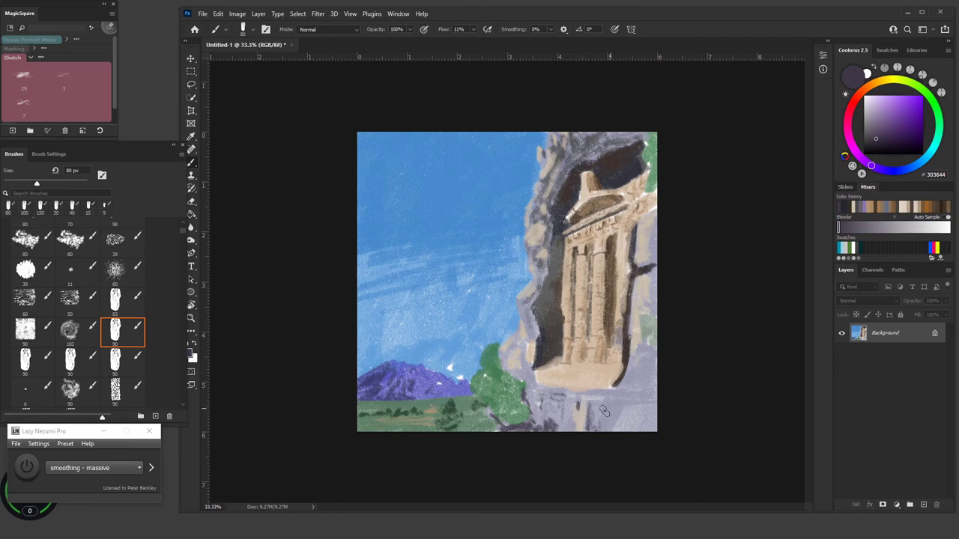
{"action": "mouse_move", "coordinate": [604, 412]}
{"action": "left_mouse_down"}
{"action": "mouse_move", "coordinate": [608, 391]}
{"action": "mouse_move", "coordinate": [634, 372]}
{"action": "mouse_move", "coordinate": [630, 396]}
{"action": "left_mouse_up"}
{"action": "mouse_move", "coordinate": [646, 356]}
{"action": "left_mouse_down"}
{"action": "mouse_move", "coordinate": [634, 413]}
{"action": "mouse_move", "coordinate": [650, 420]}
{"action": "mouse_move", "coordinate": [641, 404]}
{"action": "mouse_move", "coordinate": [619, 426]}
{"action": "mouse_move", "coordinate": [633, 408]}
{"action": "mouse_move", "coordinate": [633, 427]}
{"action": "mouse_move", "coordinate": [651, 407]}
{"action": "mouse_move", "coordinate": [657, 414]}
{"action": "mouse_move", "coordinate": [656, 393]}
{"action": "mouse_move", "coordinate": [629, 433]}
{"action": "left_mouse_up"}
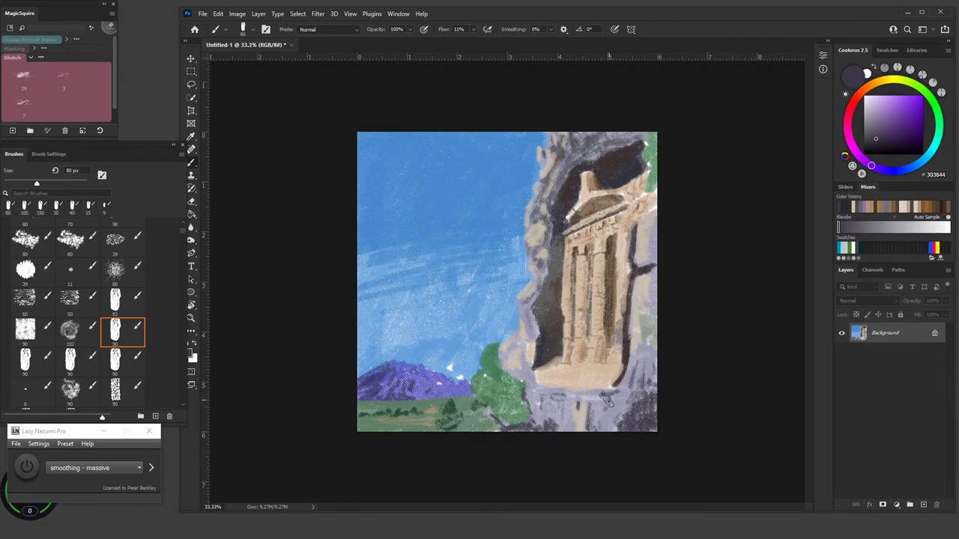
Step: Paint tan and light #E5CEB6 rock highlights on the cliff face below the tomb and beside the green tree
{"action": "left_click", "coordinate": [871, 85]}
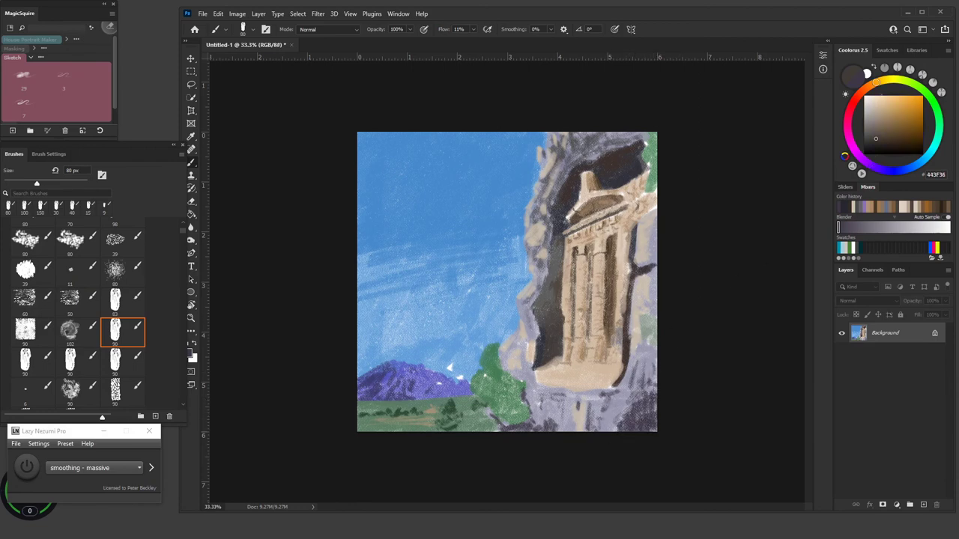
{"action": "left_click", "coordinate": [882, 111]}
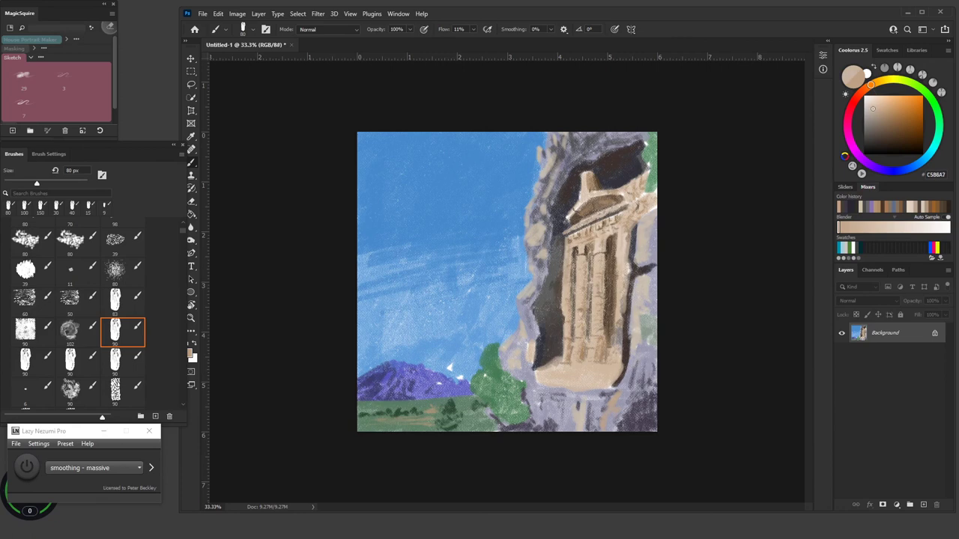
{"action": "left_click_drag", "start_coordinate": [872, 109], "coordinate": [876, 101]}
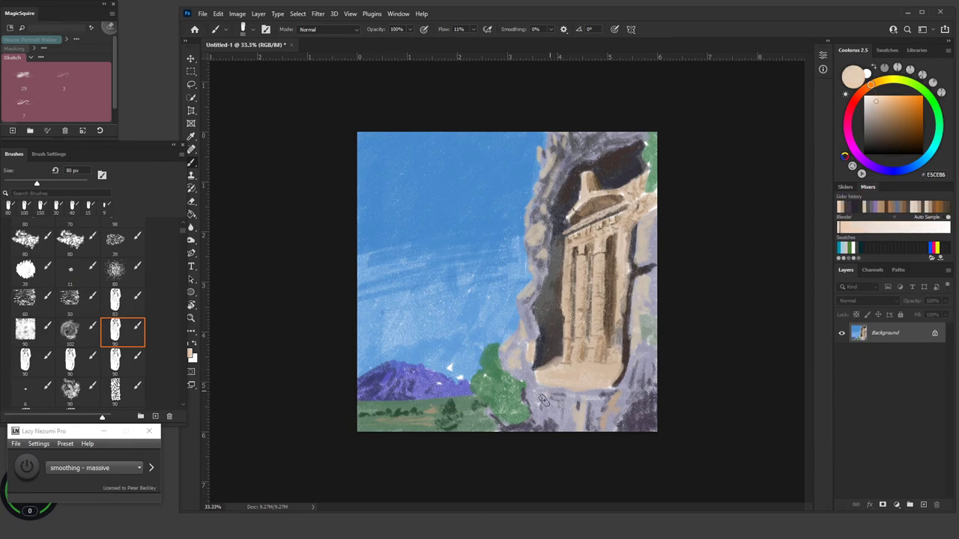
{"action": "mouse_move", "coordinate": [544, 402]}
{"action": "left_mouse_down"}
{"action": "mouse_move", "coordinate": [555, 416]}
{"action": "mouse_move", "coordinate": [524, 369]}
{"action": "mouse_move", "coordinate": [537, 422]}
{"action": "mouse_move", "coordinate": [527, 387]}
{"action": "left_mouse_up"}
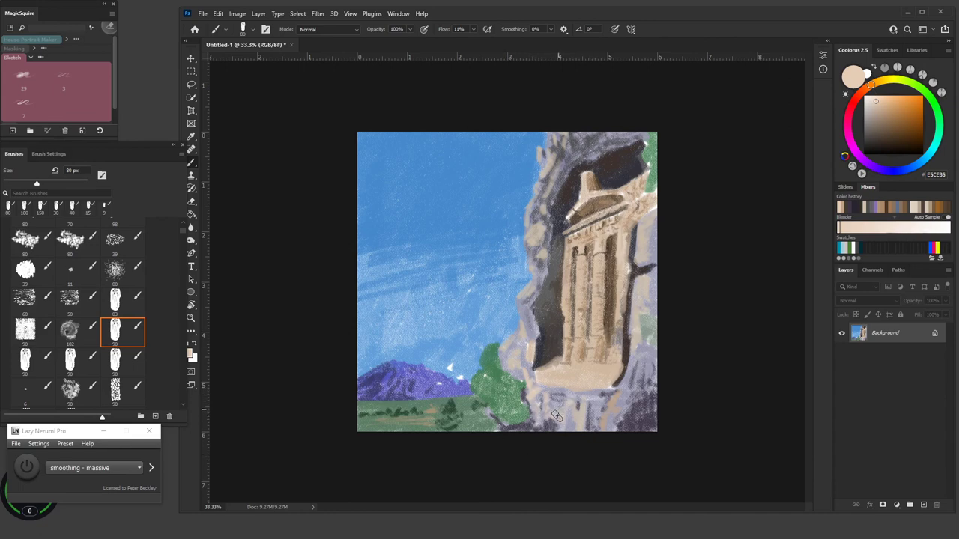
{"action": "mouse_move", "coordinate": [541, 421]}
{"action": "left_mouse_down"}
{"action": "mouse_move", "coordinate": [542, 404]}
{"action": "mouse_move", "coordinate": [535, 420]}
{"action": "left_mouse_up"}
Step: Texture the tomb's pale base with darker tan strokes, reducing the brush to 60 px
{"action": "left_click", "coordinate": [877, 114]}
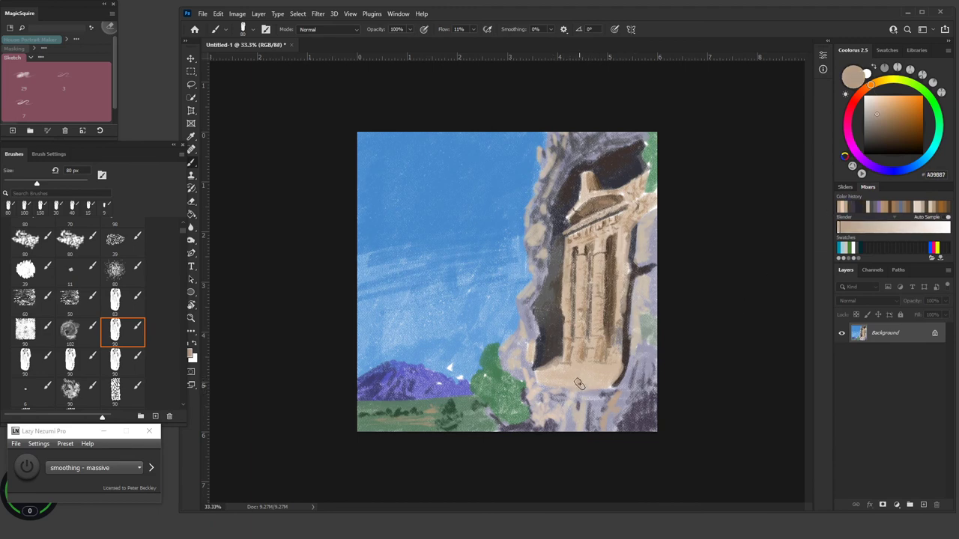
{"action": "key", "text": "bracketleft"}
{"action": "key", "text": "bracketleft"}
Step: Switch to the 7 px sketch brush and reset the foreground colour to black
{"action": "left_click", "coordinate": [24, 105]}
{"action": "key", "text": "d"}
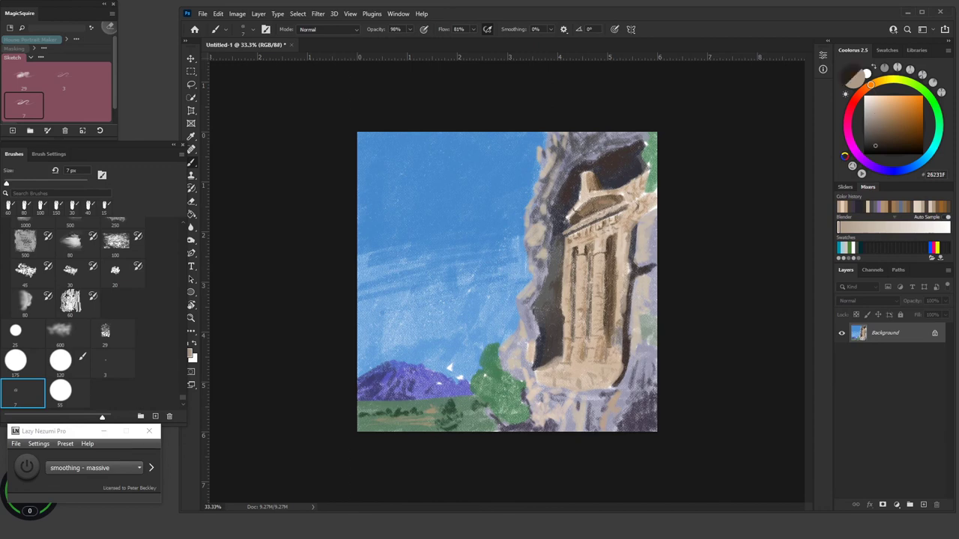
{"action": "mouse_move", "coordinate": [563, 413]}
{"action": "left_mouse_down"}
{"action": "mouse_move", "coordinate": [564, 425]}
{"action": "mouse_move", "coordinate": [557, 418]}
{"action": "left_mouse_up"}
{"action": "left_click", "coordinate": [579, 419]}
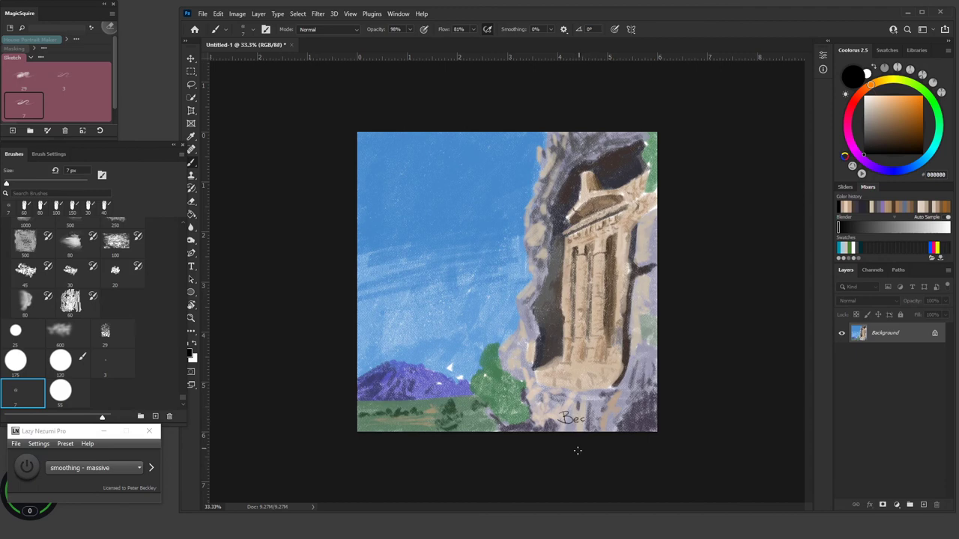
{"action": "key", "text": "ctrl+z"}
{"action": "key", "text": "ctrl+z"}
{"action": "key", "text": "ctrl+z"}
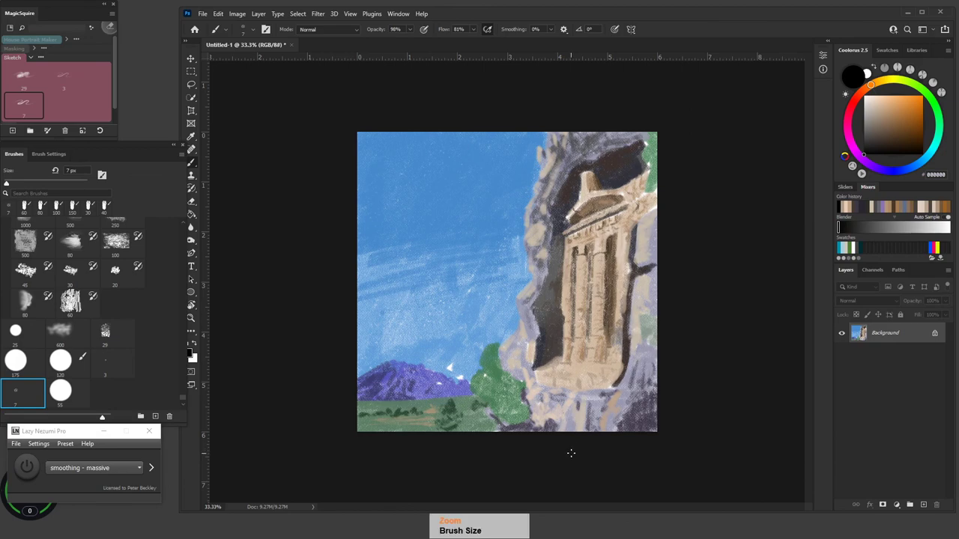
Step: Handwrite the artist's surname in black as a signature on the rock just below the tomb's base
{"action": "key", "text": "ctrl+plus"}
{"action": "key", "text": "ctrl+plus"}
{"action": "key", "text": "ctrl+plus"}
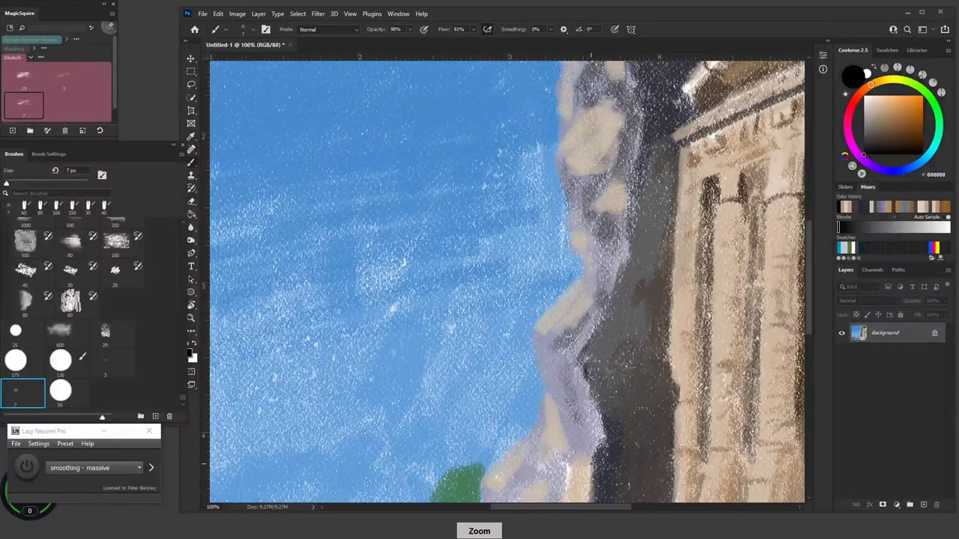
{"action": "key", "text": "space"}
{"action": "left_click_drag", "start_coordinate": [646, 387], "coordinate": [546, 88]}
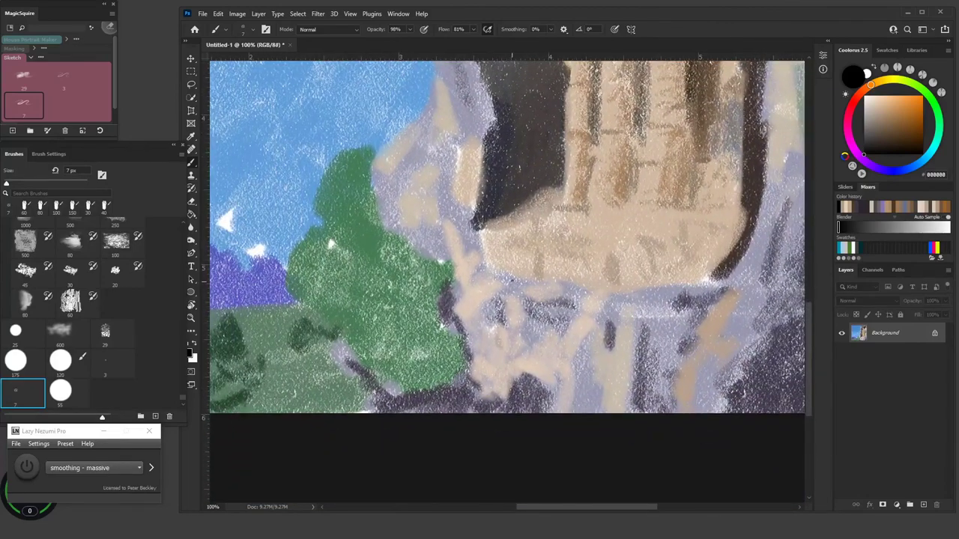
{"action": "left_click_drag", "start_coordinate": [512, 279], "coordinate": [522, 337]}
{"action": "mouse_move", "coordinate": [491, 285]}
{"action": "left_mouse_down"}
{"action": "mouse_move", "coordinate": [510, 303]}
{"action": "mouse_move", "coordinate": [553, 325]}
{"action": "mouse_move", "coordinate": [473, 329]}
{"action": "left_mouse_up"}
{"action": "left_click_drag", "start_coordinate": [558, 327], "coordinate": [587, 334]}
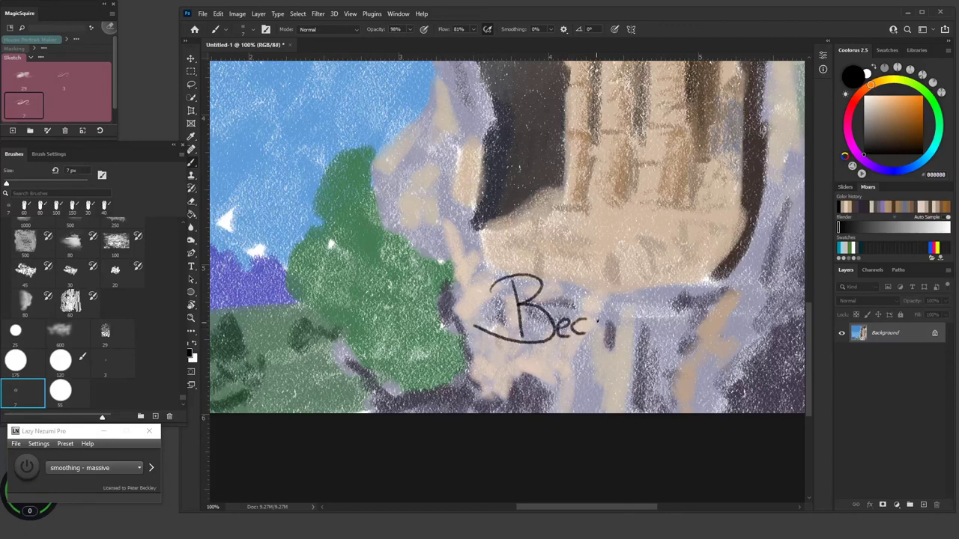
{"action": "left_click_drag", "start_coordinate": [587, 281], "coordinate": [601, 339]}
{"action": "mouse_move", "coordinate": [600, 317]}
{"action": "left_mouse_down"}
{"action": "mouse_move", "coordinate": [607, 311]}
{"action": "mouse_move", "coordinate": [611, 336]}
{"action": "left_mouse_up"}
{"action": "left_click", "coordinate": [622, 333]}
Step: Finish the signature with a double underline and write the date figures 21 below the line and 2 above it
{"action": "mouse_move", "coordinate": [619, 283]}
{"action": "left_mouse_down"}
{"action": "mouse_move", "coordinate": [623, 334]}
{"action": "mouse_move", "coordinate": [636, 313]}
{"action": "mouse_move", "coordinate": [652, 325]}
{"action": "mouse_move", "coordinate": [666, 311]}
{"action": "mouse_move", "coordinate": [669, 376]}
{"action": "mouse_move", "coordinate": [474, 379]}
{"action": "mouse_move", "coordinate": [729, 347]}
{"action": "mouse_move", "coordinate": [700, 370]}
{"action": "left_mouse_up"}
{"action": "left_click_drag", "start_coordinate": [707, 358], "coordinate": [708, 375]}
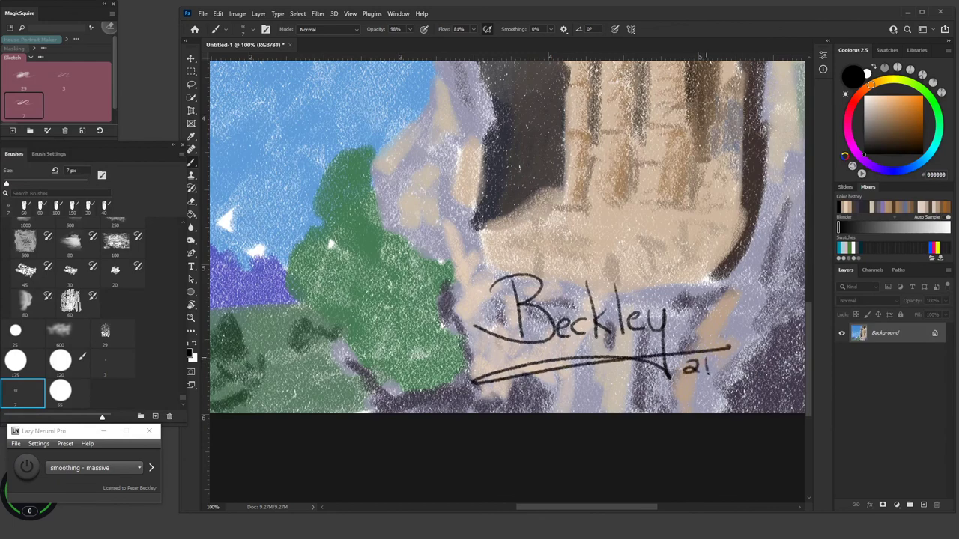
{"action": "mouse_move", "coordinate": [688, 322]}
{"action": "left_mouse_down"}
{"action": "mouse_move", "coordinate": [686, 340]}
{"action": "mouse_move", "coordinate": [714, 337]}
{"action": "left_mouse_up"}
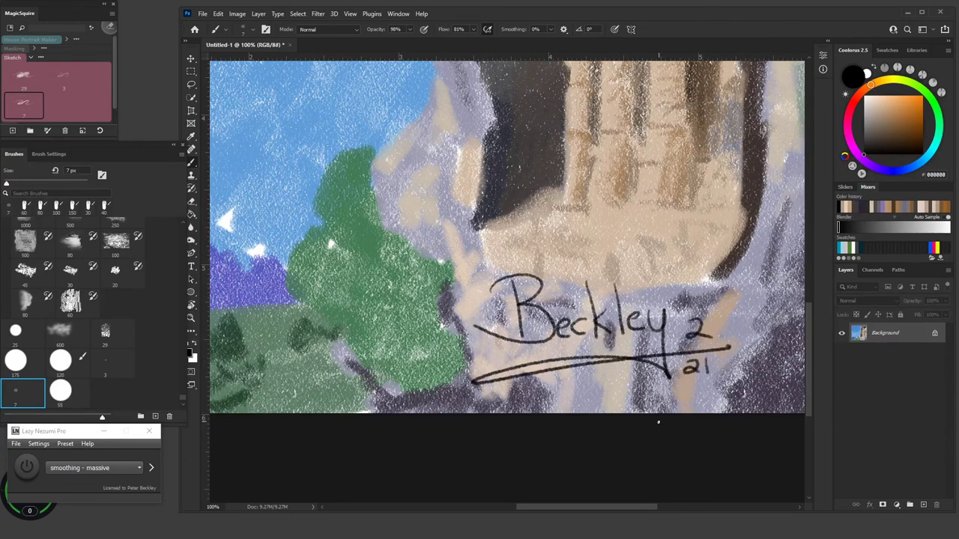